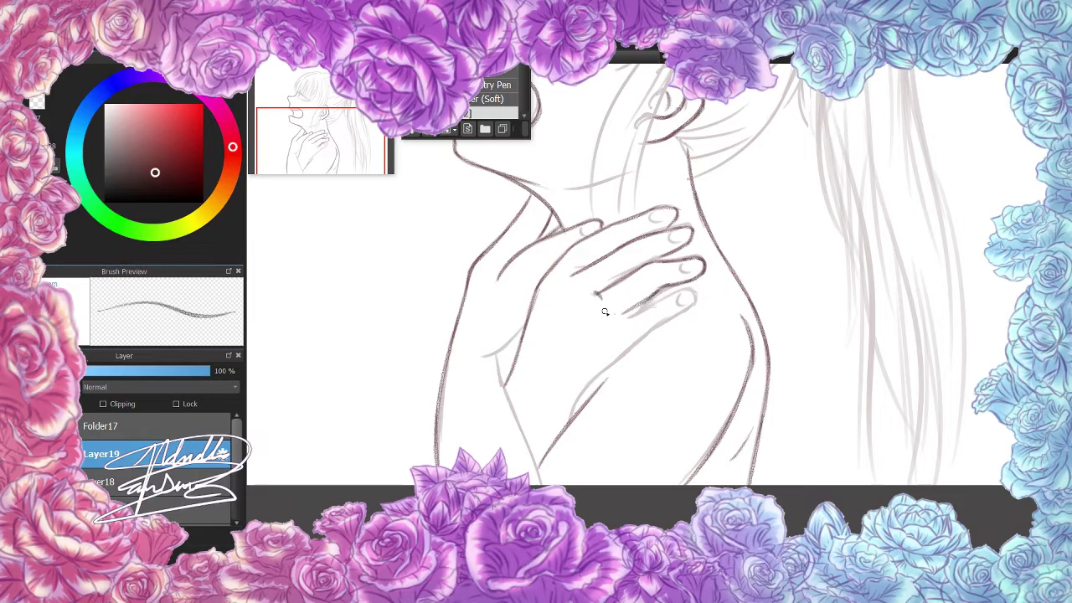
- Finish inking the hand's lowest finger and ink the front curve of the head and the first bangs
{"action": "mouse_move", "coordinate": [662, 299]}
{"action": "left_mouse_down"}
{"action": "mouse_move", "coordinate": [677, 321]}
{"action": "mouse_move", "coordinate": [636, 343]}
{"action": "left_mouse_up"}
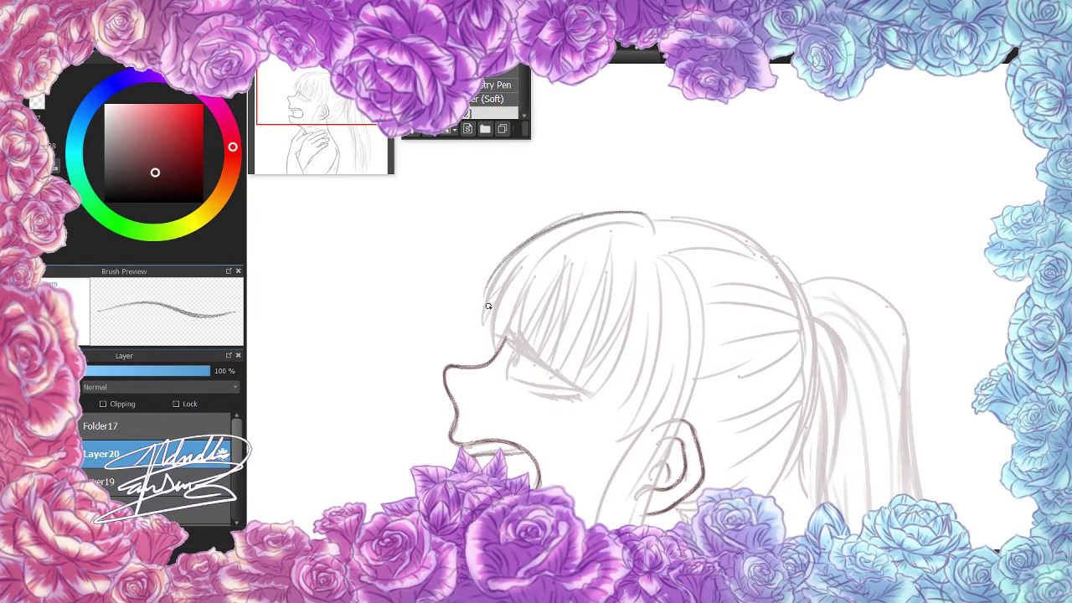
{"action": "left_click_drag", "start_coordinate": [650, 211], "coordinate": [471, 316]}
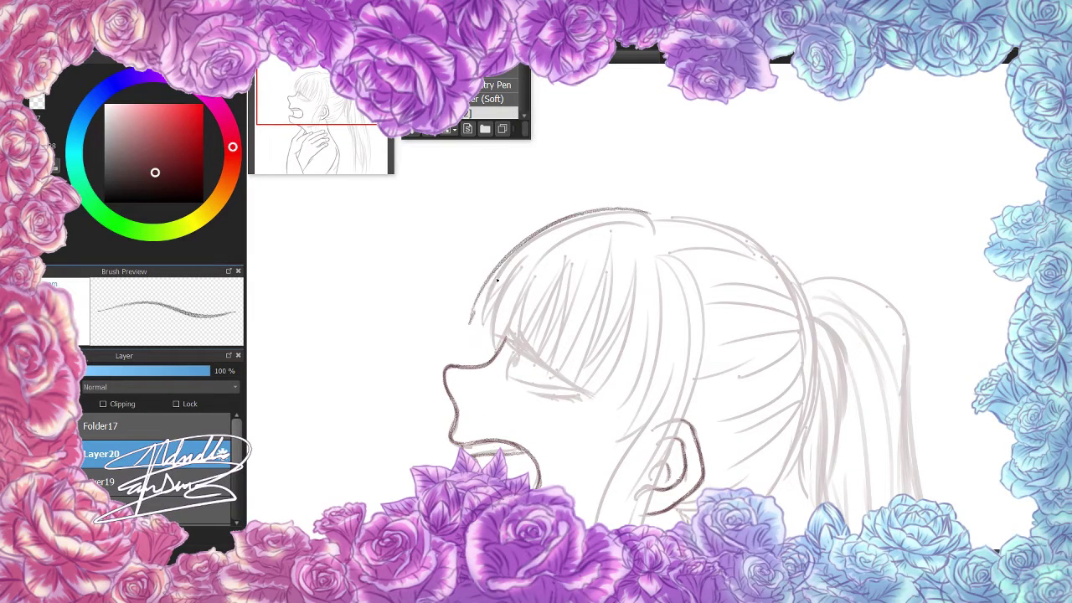
{"action": "left_click_drag", "start_coordinate": [549, 265], "coordinate": [515, 351]}
{"action": "left_click_drag", "start_coordinate": [560, 256], "coordinate": [541, 356]}
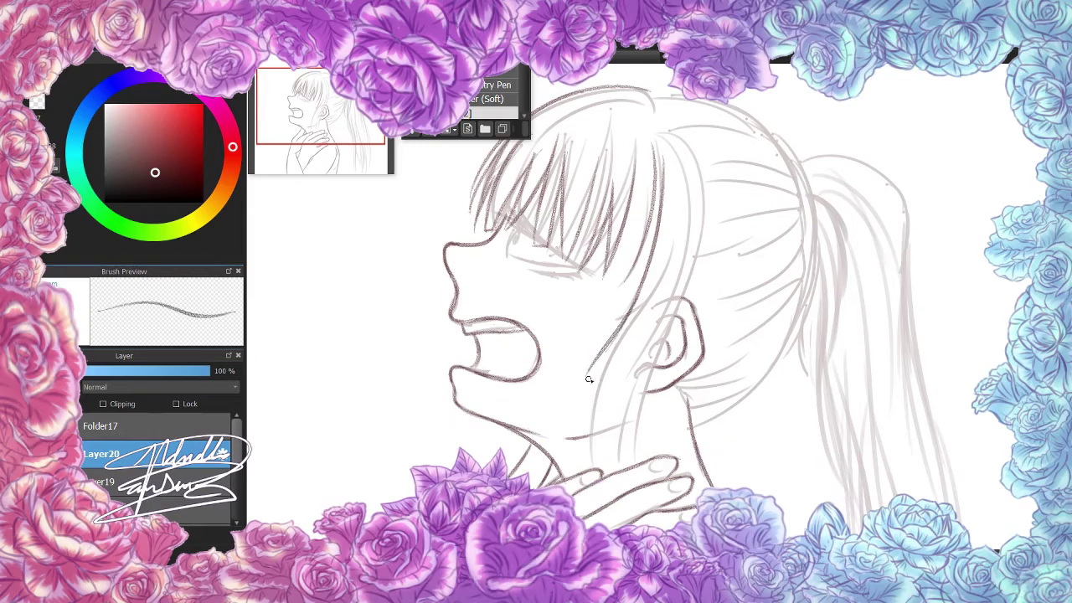
- Ink the long side locks around the ear and the hair curve at the front of the crown
{"action": "left_click_drag", "start_coordinate": [641, 293], "coordinate": [581, 386]}
{"action": "left_click_drag", "start_coordinate": [686, 245], "coordinate": [663, 138]}
{"action": "left_click_drag", "start_coordinate": [666, 308], "coordinate": [622, 474]}
{"action": "left_click_drag", "start_coordinate": [650, 90], "coordinate": [540, 142]}
{"action": "scroll", "coordinate": [636, 319], "scroll_direction": "up", "scroll_amount": 2}
- Ink the back of the head and the strands pulled back toward the hair tie and nape
{"action": "left_click_drag", "start_coordinate": [653, 170], "coordinate": [578, 233]}
{"action": "mouse_move", "coordinate": [640, 152]}
{"action": "left_mouse_down"}
{"action": "mouse_move", "coordinate": [709, 165]}
{"action": "mouse_move", "coordinate": [786, 212]}
{"action": "left_mouse_up"}
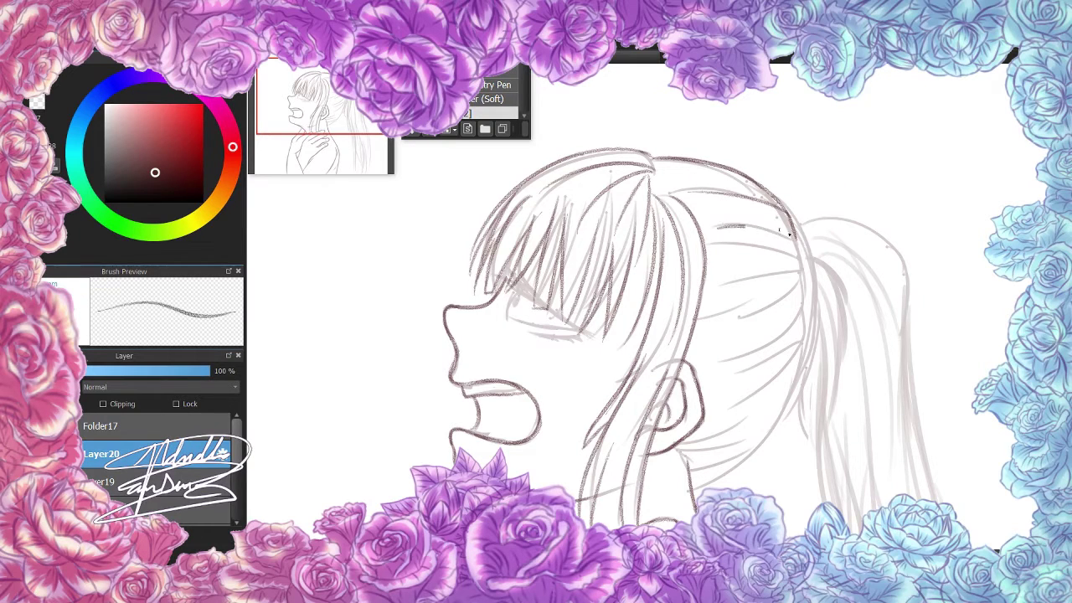
{"action": "key", "text": "ctrl+z"}
{"action": "key", "text": "ctrl+z"}
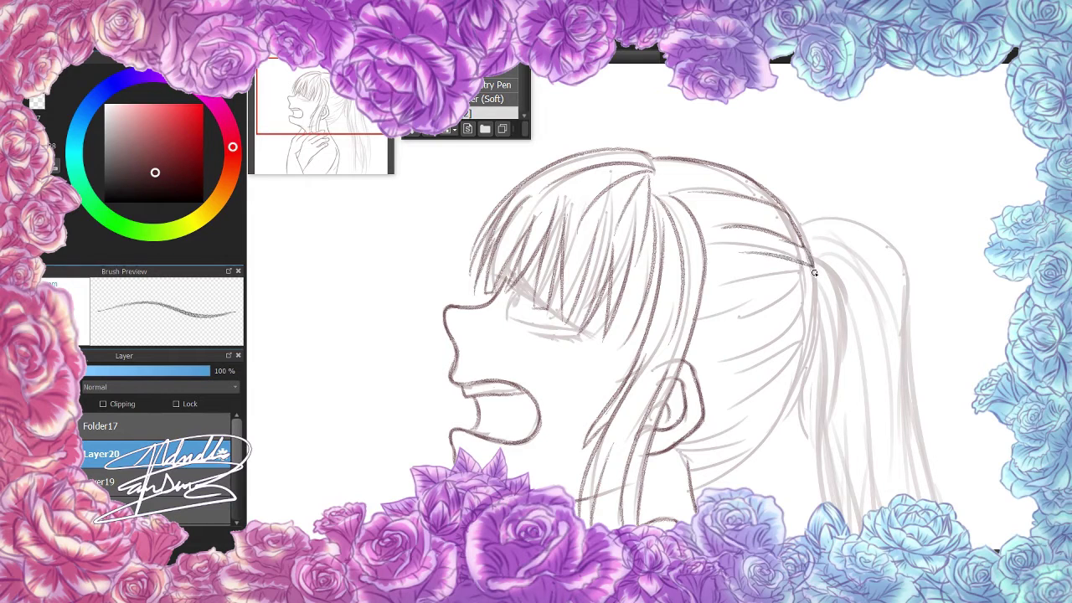
{"action": "left_click_drag", "start_coordinate": [814, 292], "coordinate": [756, 407]}
{"action": "left_click_drag", "start_coordinate": [680, 448], "coordinate": [745, 412]}
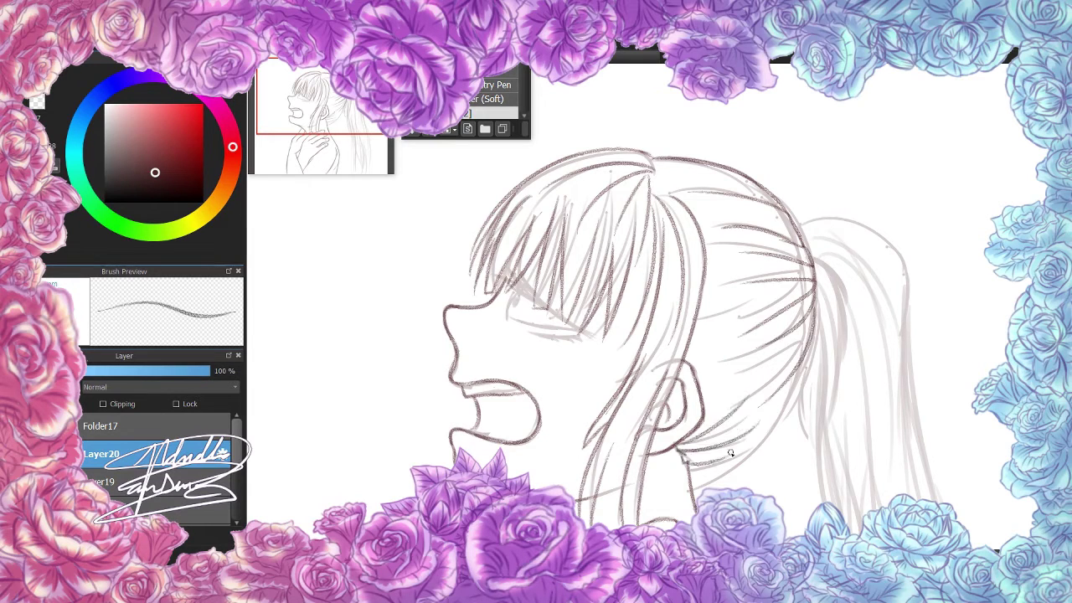
{"action": "key", "text": "v"}
{"action": "key", "text": "v"}
{"action": "mouse_move", "coordinate": [764, 355]}
{"action": "left_mouse_down"}
{"action": "mouse_move", "coordinate": [725, 335]}
{"action": "mouse_move", "coordinate": [685, 365]}
{"action": "left_mouse_up"}
{"action": "key", "text": "v"}
{"action": "scroll", "coordinate": [571, 324], "scroll_direction": "down", "scroll_amount": 3}
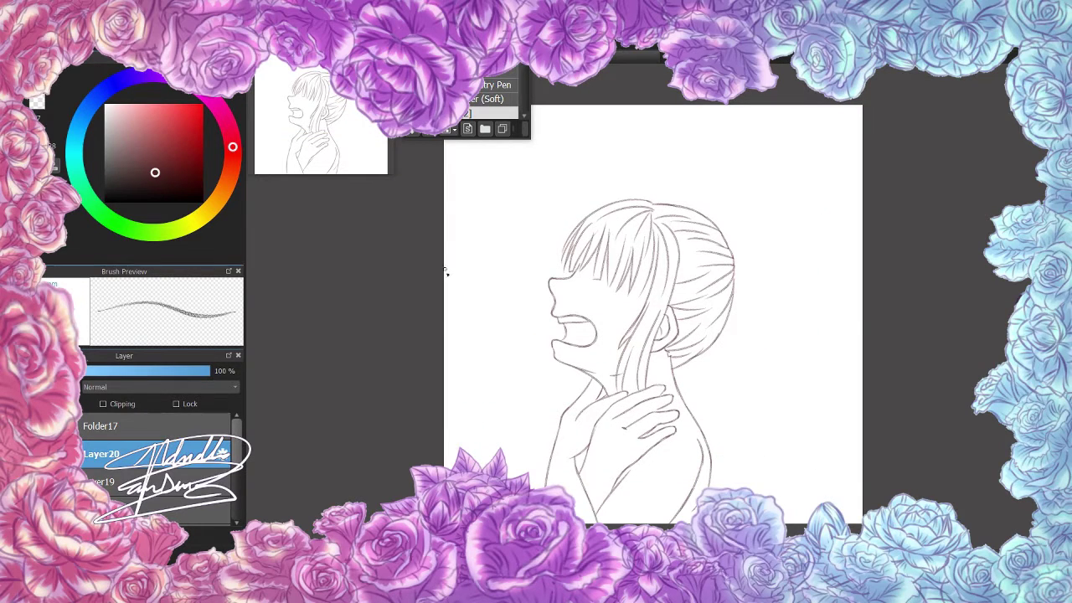
- Ink the ponytail over the sketch, with its outer contour, flowing inner strands and tapering tips
{"action": "key", "text": "v"}
{"action": "scroll", "coordinate": [823, 160], "scroll_direction": "up", "scroll_amount": 3}
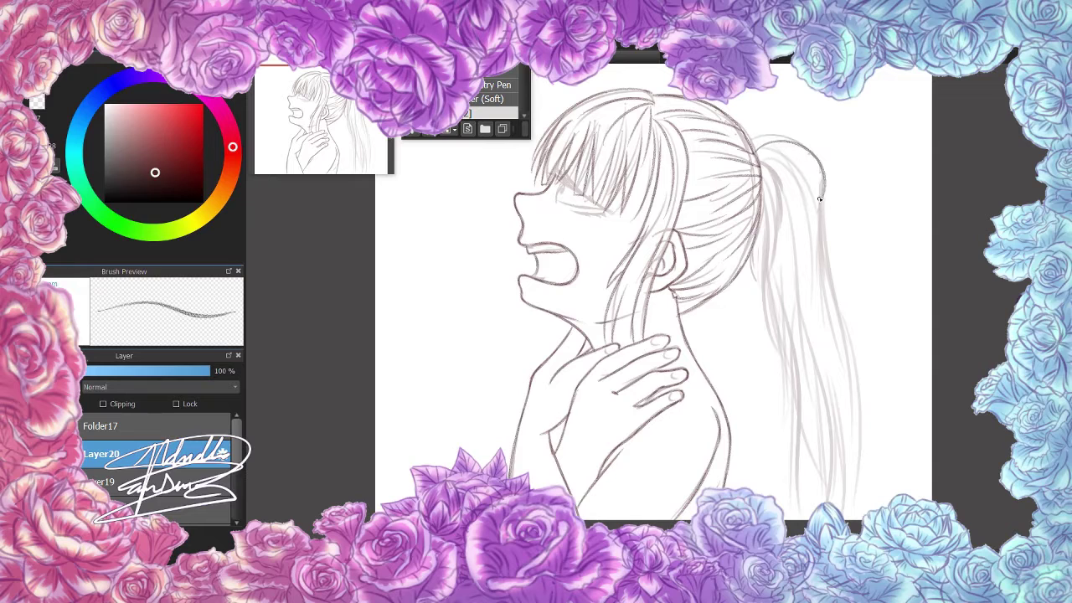
{"action": "left_click_drag", "start_coordinate": [825, 193], "coordinate": [802, 372]}
{"action": "left_click_drag", "start_coordinate": [765, 176], "coordinate": [757, 314]}
{"action": "left_click_drag", "start_coordinate": [782, 353], "coordinate": [798, 494]}
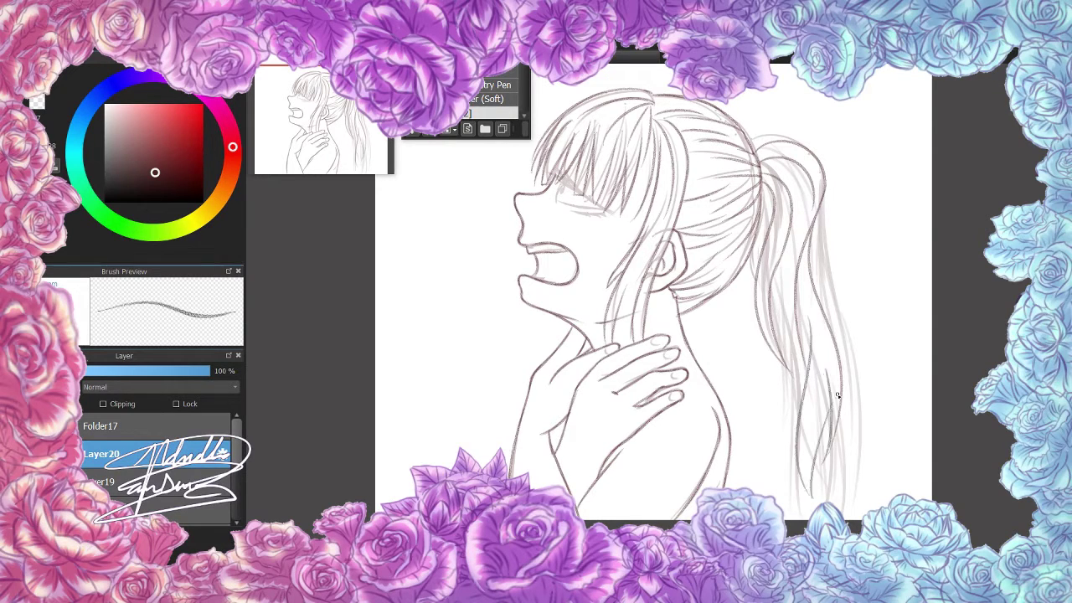
{"action": "left_click", "coordinate": [103, 448]}
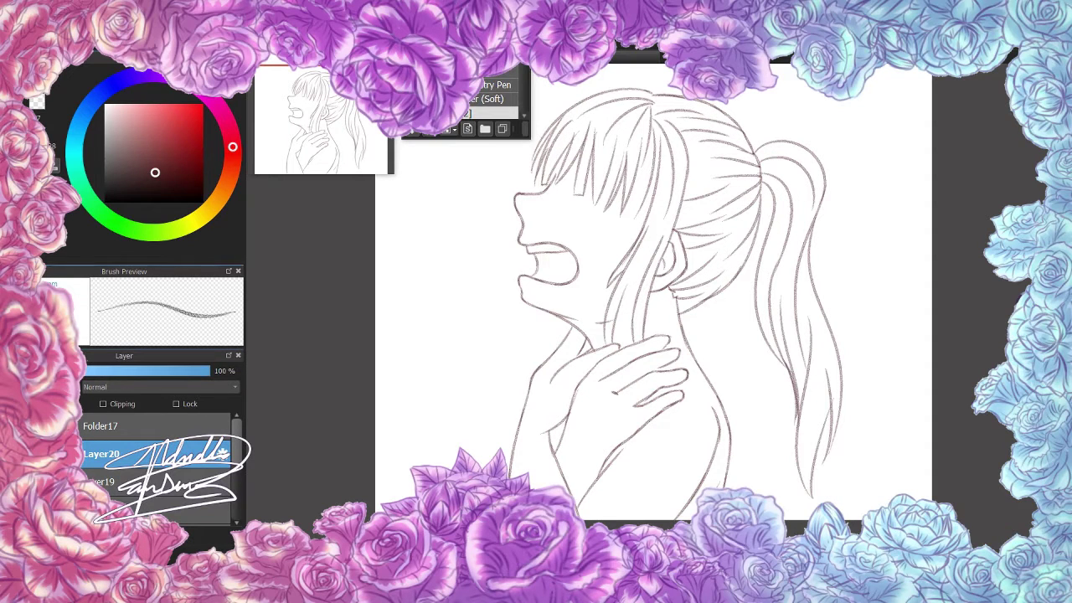
{"action": "left_click", "coordinate": [751, 315]}
{"action": "left_click_drag", "start_coordinate": [773, 365], "coordinate": [765, 495]}
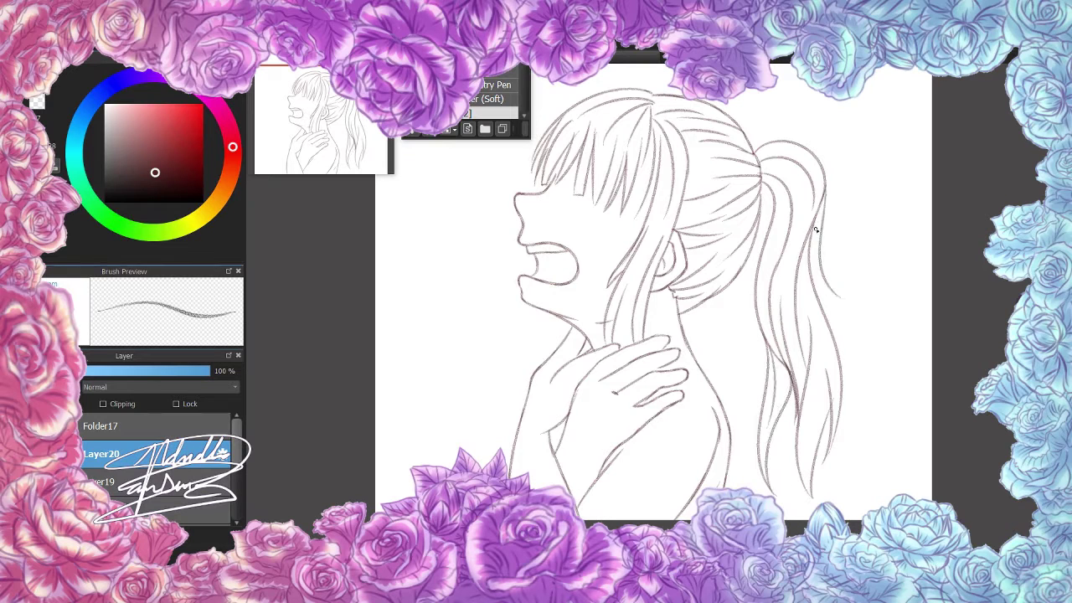
{"action": "scroll", "coordinate": [835, 268], "scroll_direction": "up", "scroll_amount": 2}
- Create a new layer and trace the top contour of the head with a thick dark brown pencil line
{"action": "left_click", "coordinate": [656, 139], "text": "alt"}
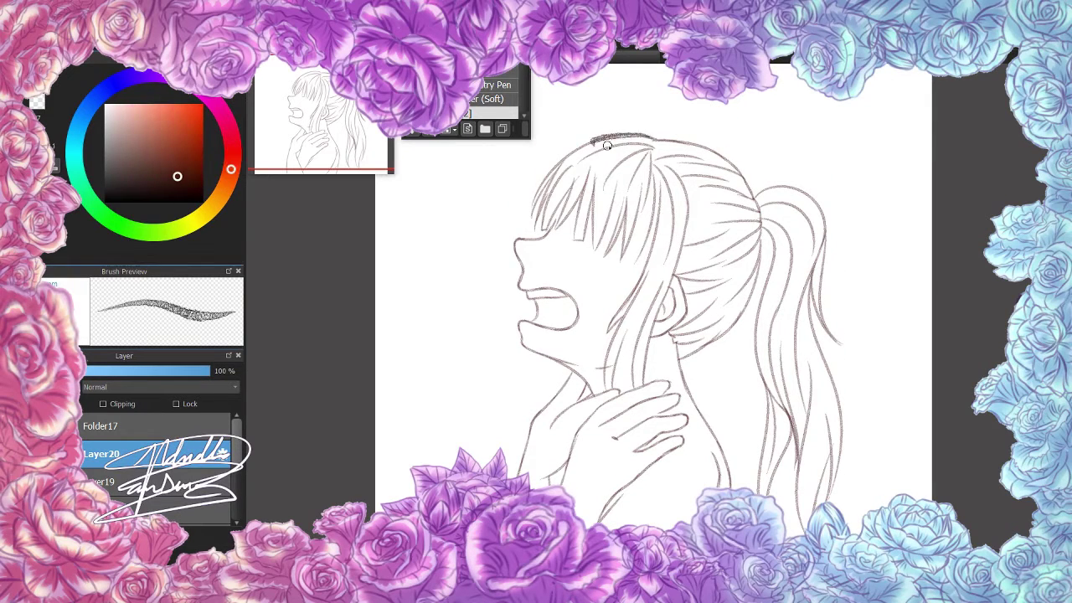
{"action": "key", "text": "ctrl+z"}
{"action": "key", "text": "ctrl+shift+n"}
{"action": "mouse_move", "coordinate": [657, 131]}
{"action": "left_mouse_down"}
{"action": "mouse_move", "coordinate": [613, 138]}
{"action": "mouse_move", "coordinate": [742, 177]}
{"action": "mouse_move", "coordinate": [791, 216]}
{"action": "mouse_move", "coordinate": [806, 244]}
{"action": "left_mouse_up"}
{"action": "key", "text": "ctrl+z"}
{"action": "scroll", "coordinate": [589, 137], "scroll_direction": "up", "scroll_amount": 2}
{"action": "mouse_move", "coordinate": [653, 156]}
{"action": "left_mouse_down"}
{"action": "mouse_move", "coordinate": [534, 175]}
{"action": "mouse_move", "coordinate": [484, 223]}
{"action": "mouse_move", "coordinate": [469, 283]}
{"action": "left_mouse_up"}
{"action": "scroll", "coordinate": [608, 258], "scroll_direction": "down", "scroll_amount": 1}
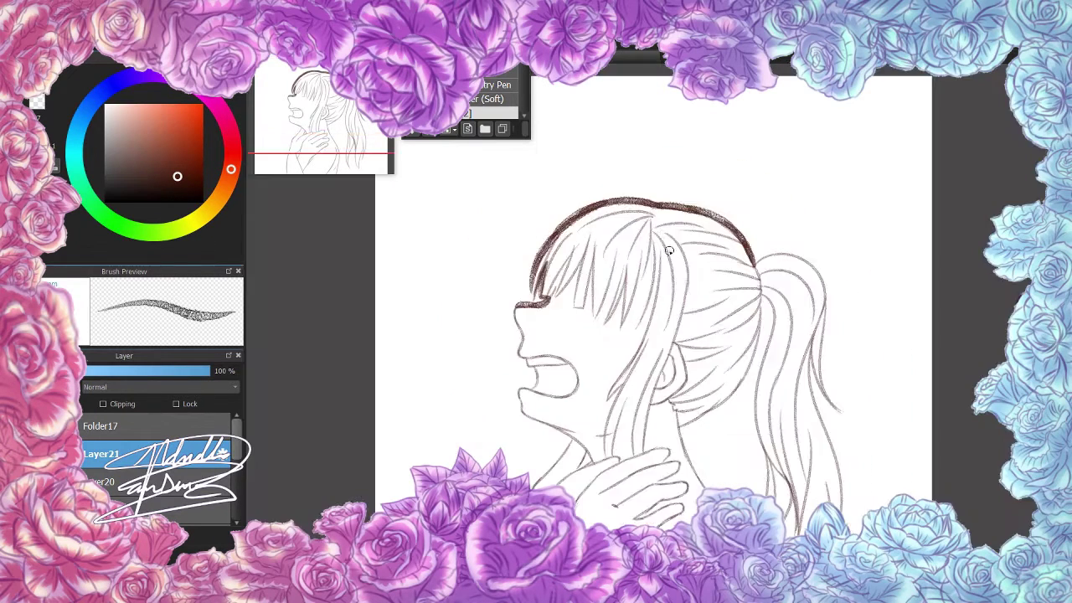
- Continue the thick outline down the face profile across the nose, lips and chin, cleaning up around the mouth
{"action": "scroll", "coordinate": [545, 310], "scroll_direction": "down", "scroll_amount": 1}
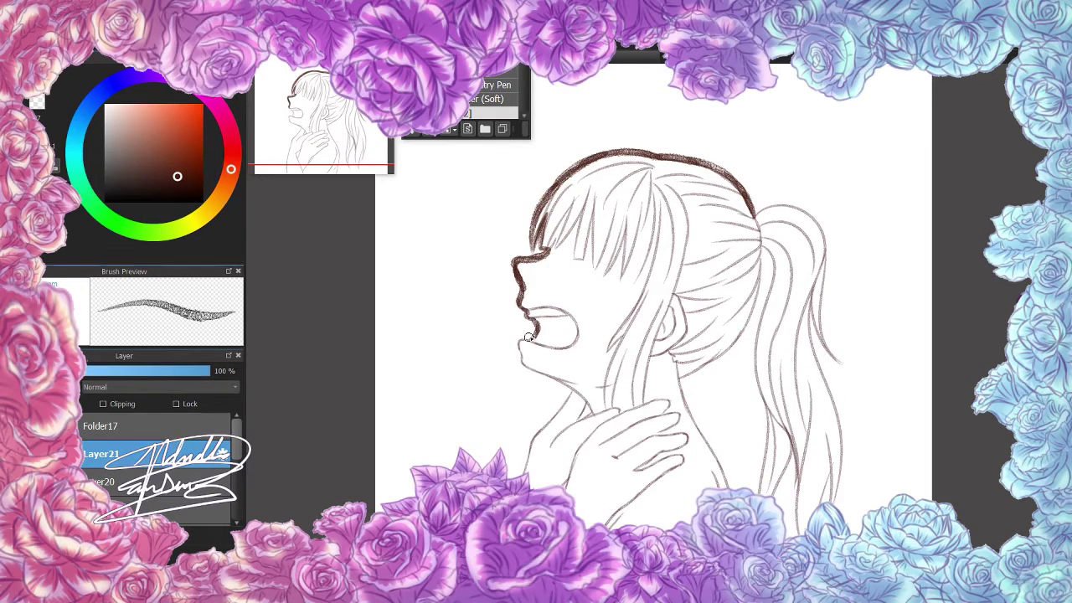
{"action": "scroll", "coordinate": [543, 382], "scroll_direction": "up", "scroll_amount": 1}
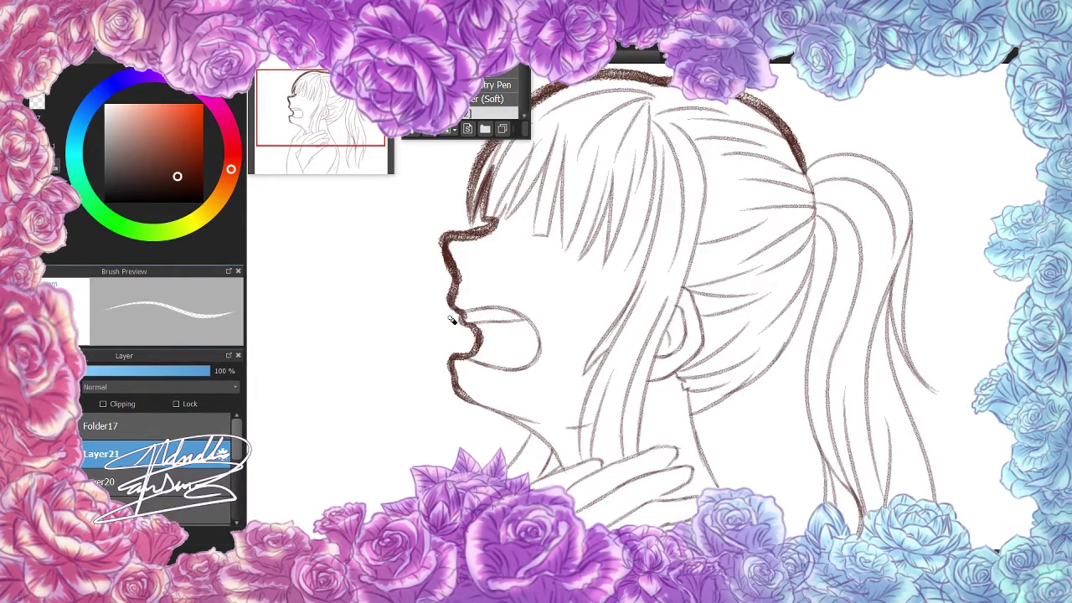
{"action": "scroll", "coordinate": [455, 311], "scroll_direction": "down", "scroll_amount": 2}
{"action": "scroll", "coordinate": [564, 258], "scroll_direction": "up", "scroll_amount": 2}
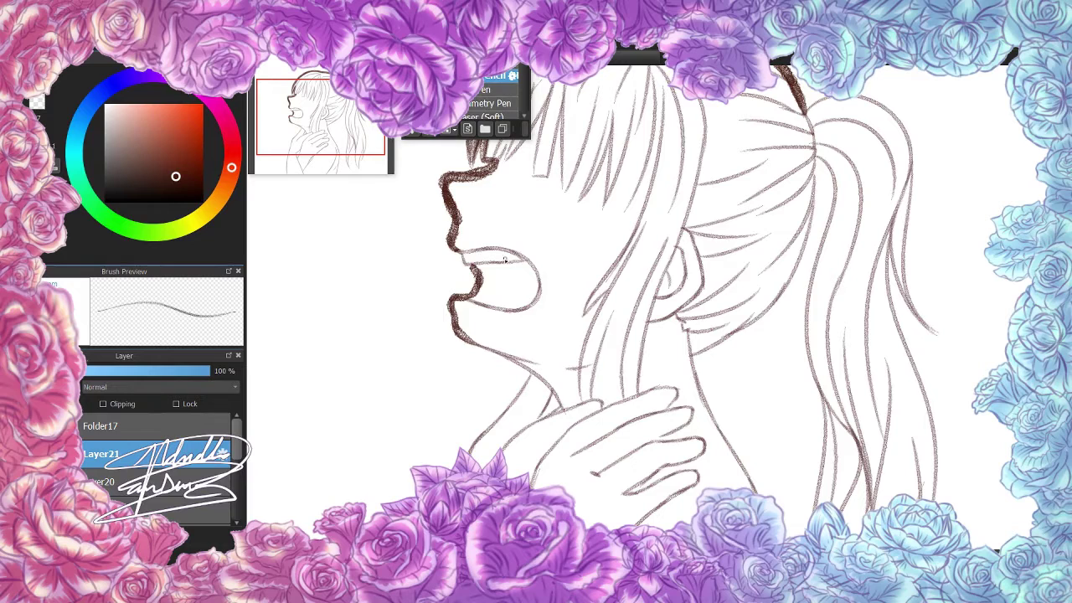
{"action": "scroll", "coordinate": [466, 265], "scroll_direction": "down", "scroll_amount": 2}
{"action": "scroll", "coordinate": [545, 337], "scroll_direction": "up", "scroll_amount": 1}
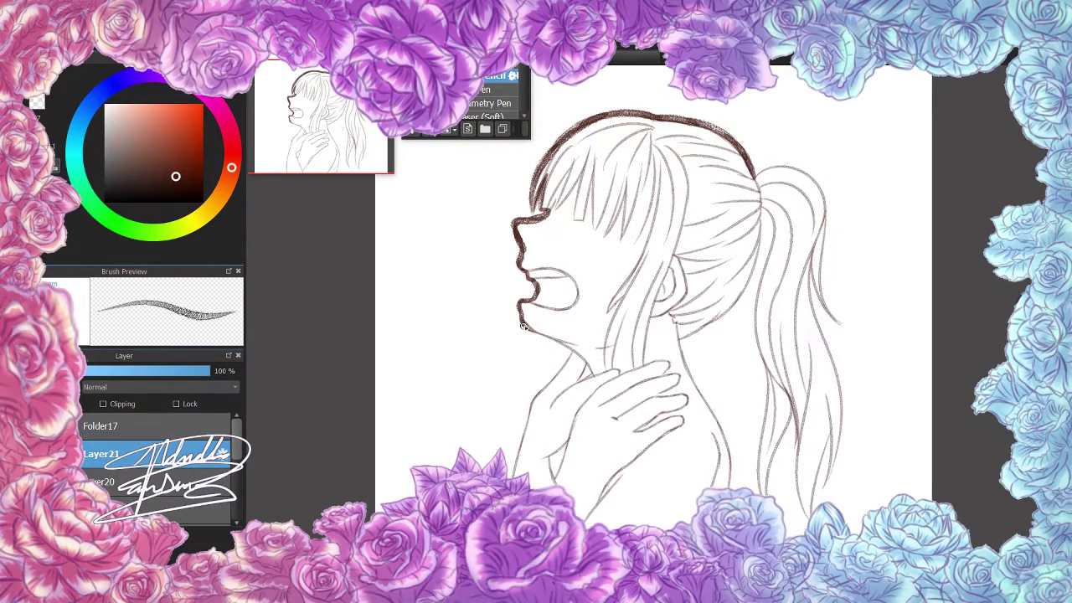
{"action": "scroll", "coordinate": [568, 350], "scroll_direction": "up", "scroll_amount": 2}
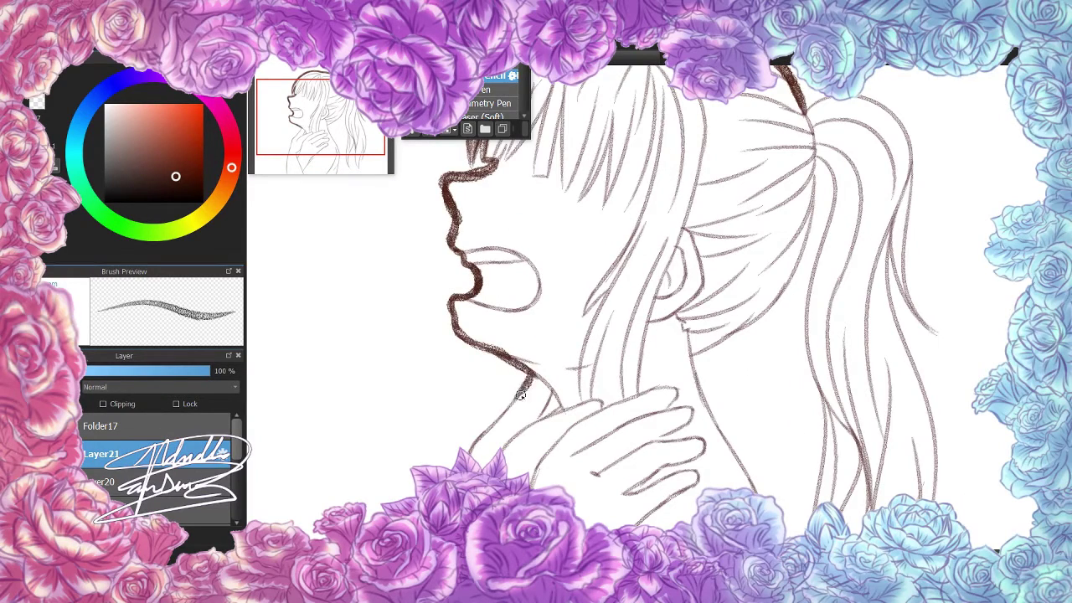
- Thicken the outer contour of the front arm, the back of the neck and the rear shoulder
{"action": "scroll", "coordinate": [529, 369], "scroll_direction": "down", "scroll_amount": 3}
{"action": "left_click_drag", "start_coordinate": [481, 316], "coordinate": [447, 403]}
{"action": "scroll", "coordinate": [447, 403], "scroll_direction": "down", "scroll_amount": 1}
{"action": "left_click_drag", "start_coordinate": [455, 330], "coordinate": [433, 451]}
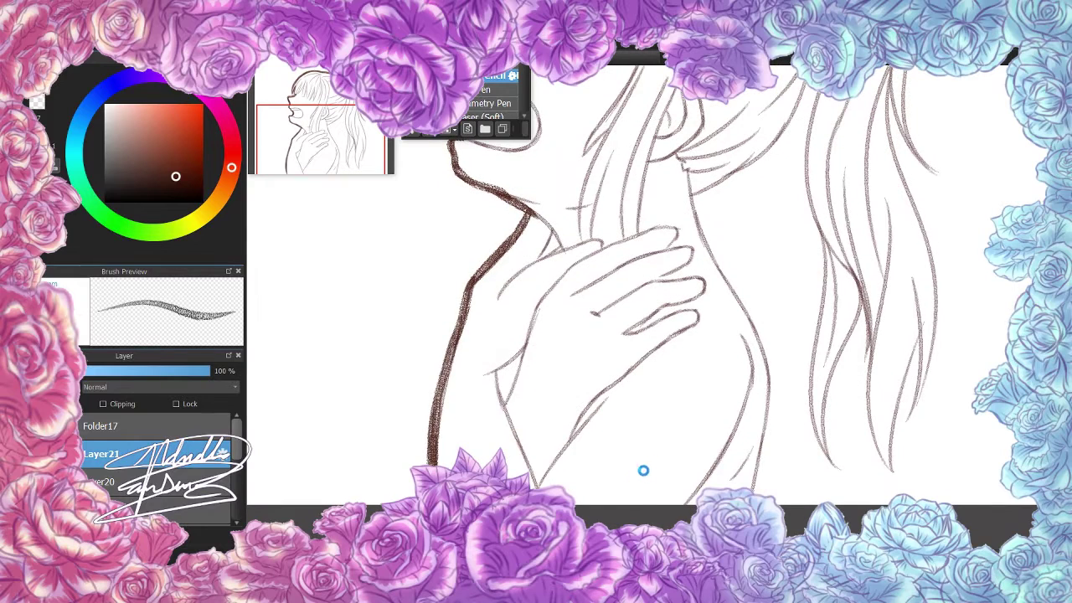
{"action": "left_click_drag", "start_coordinate": [692, 194], "coordinate": [771, 366]}
{"action": "mouse_move", "coordinate": [708, 250]}
{"action": "left_mouse_down"}
{"action": "mouse_move", "coordinate": [775, 434]}
{"action": "mouse_move", "coordinate": [779, 491]}
{"action": "left_mouse_up"}
{"action": "left_click_drag", "start_coordinate": [751, 381], "coordinate": [762, 493]}
- Trace the ponytail's outer contour and the back of the head to the nape with the thick brown line
{"action": "scroll", "coordinate": [803, 251], "scroll_direction": "up", "scroll_amount": 6}
{"action": "mouse_move", "coordinate": [808, 213]}
{"action": "left_mouse_down"}
{"action": "mouse_move", "coordinate": [894, 193]}
{"action": "mouse_move", "coordinate": [936, 430]}
{"action": "left_mouse_up"}
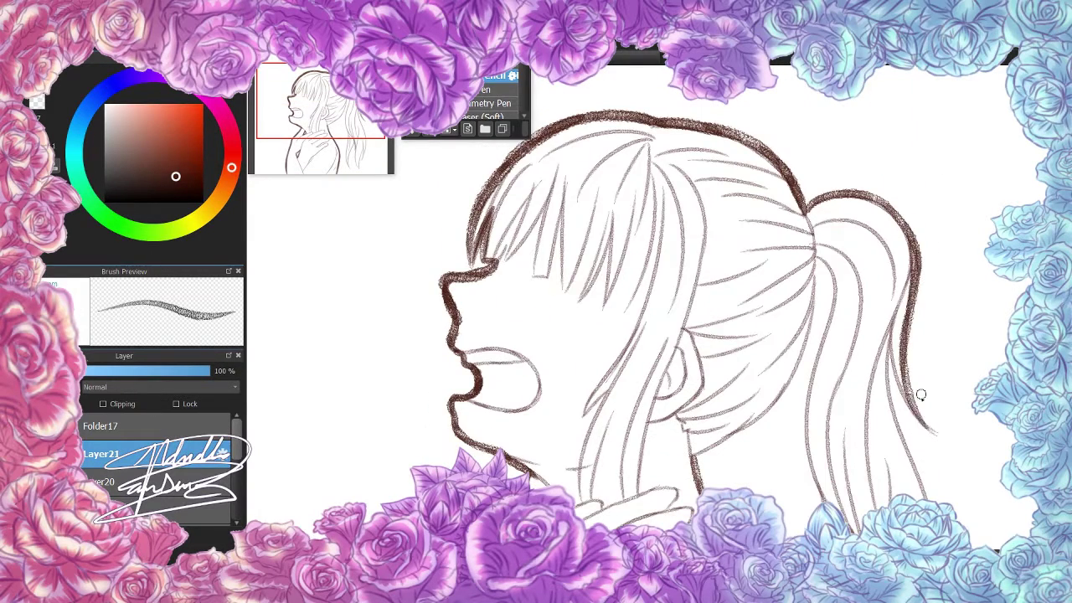
{"action": "left_click_drag", "start_coordinate": [888, 344], "coordinate": [936, 430]}
{"action": "scroll", "coordinate": [912, 402], "scroll_direction": "down", "scroll_amount": 2}
{"action": "left_click_drag", "start_coordinate": [821, 176], "coordinate": [782, 316]}
{"action": "left_click_drag", "start_coordinate": [817, 231], "coordinate": [760, 352]}
{"action": "left_click_drag", "start_coordinate": [693, 377], "coordinate": [736, 352]}
{"action": "left_click_drag", "start_coordinate": [829, 177], "coordinate": [812, 425]}
{"action": "scroll", "coordinate": [762, 363], "scroll_direction": "down", "scroll_amount": 2}
{"action": "mouse_move", "coordinate": [763, 362]}
{"action": "left_mouse_down"}
{"action": "mouse_move", "coordinate": [763, 489]}
{"action": "mouse_move", "coordinate": [775, 480]}
{"action": "mouse_move", "coordinate": [774, 454]}
{"action": "mouse_move", "coordinate": [829, 432]}
{"action": "left_mouse_up"}
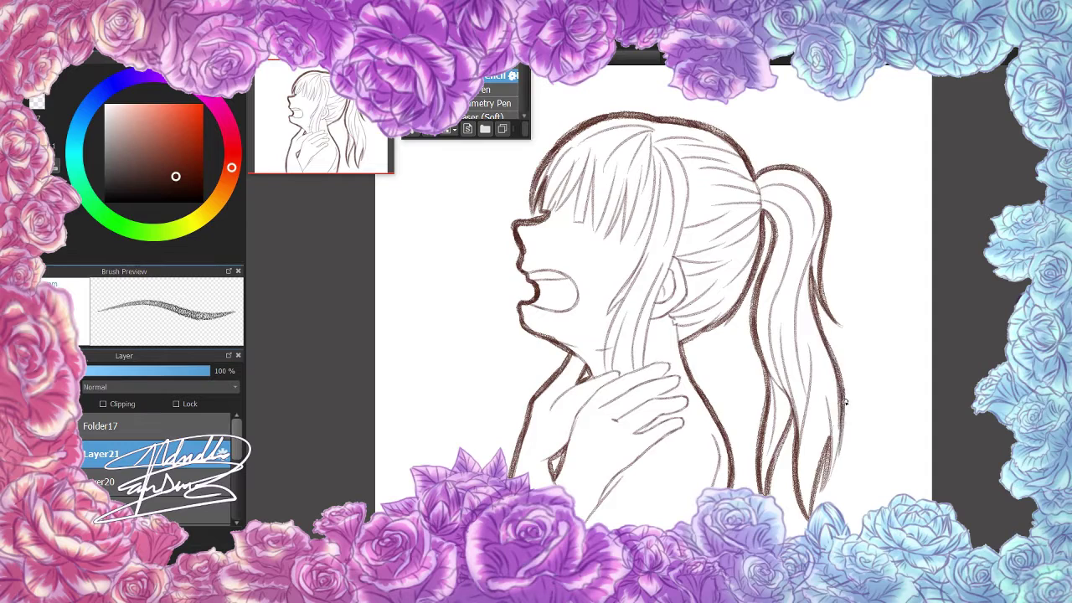
- Fill the canvas behind the line art with a solid medium blue background
{"action": "scroll", "coordinate": [670, 335], "scroll_direction": "down", "scroll_amount": 2}
{"action": "left_click", "coordinate": [155, 438]}
{"action": "left_click", "coordinate": [155, 506]}
{"action": "scroll", "coordinate": [155, 469], "scroll_direction": "down", "scroll_amount": 1}
{"action": "scroll", "coordinate": [653, 335], "scroll_direction": "down", "scroll_amount": 1}
{"action": "scroll", "coordinate": [653, 326], "scroll_direction": "down", "scroll_amount": 1}
{"action": "left_click", "coordinate": [132, 73]}
{"action": "left_click", "coordinate": [162, 139]}
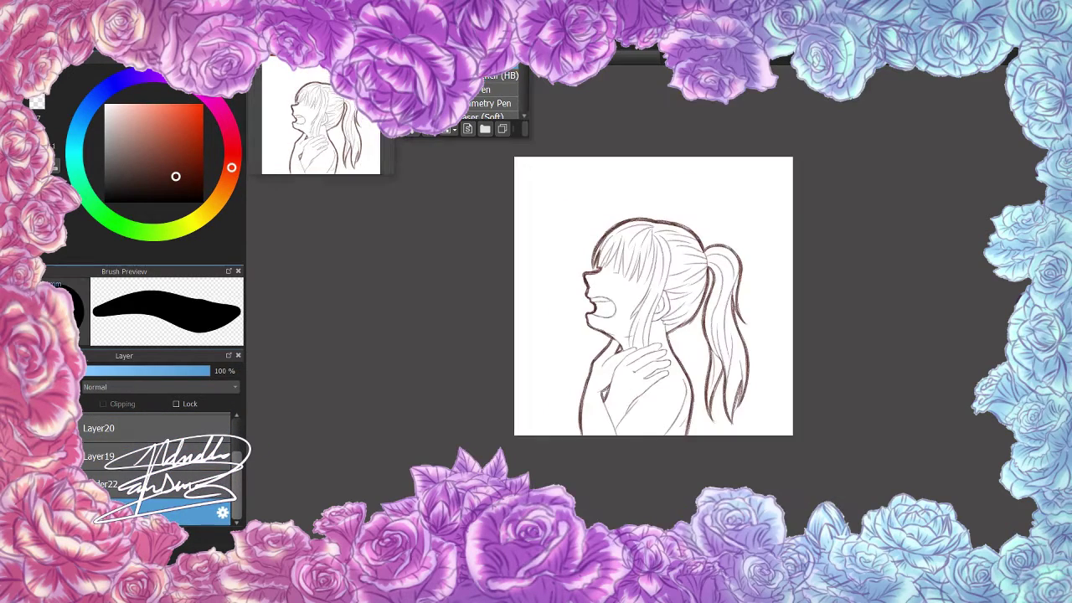
{"action": "mouse_move", "coordinate": [552, 209]}
{"action": "left_mouse_down"}
{"action": "mouse_move", "coordinate": [843, 276]}
{"action": "mouse_move", "coordinate": [540, 374]}
{"action": "mouse_move", "coordinate": [603, 414]}
{"action": "left_mouse_up"}
- Fill the whole figure inside the line art with a pale cream base colour
{"action": "scroll", "coordinate": [619, 318], "scroll_direction": "up", "scroll_amount": 2}
{"action": "left_click", "coordinate": [636, 288]}
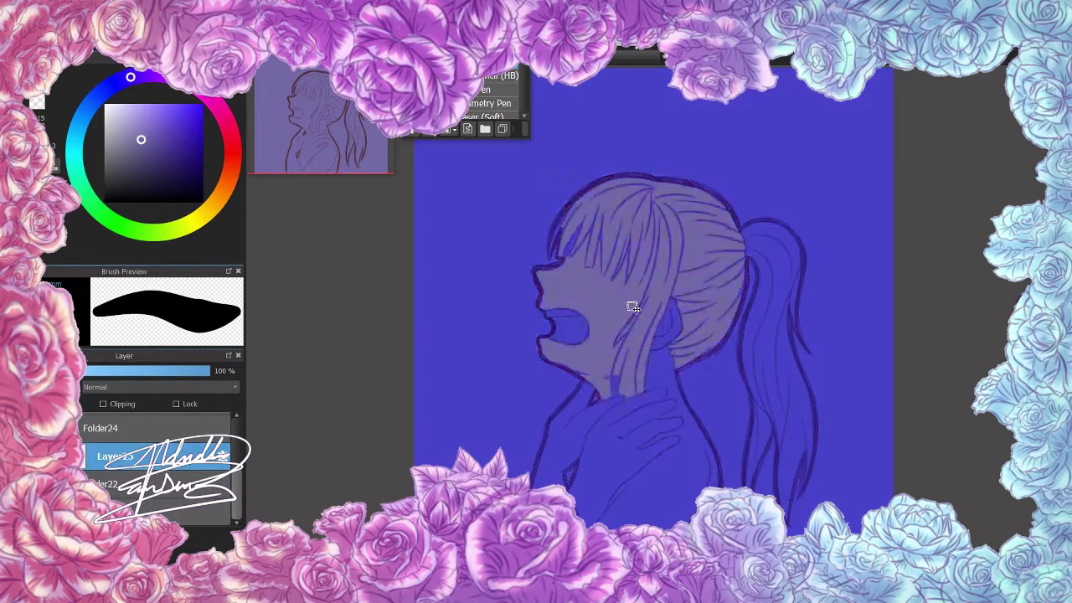
{"action": "left_click", "coordinate": [171, 123]}
{"action": "mouse_move", "coordinate": [603, 251]}
{"action": "left_mouse_down"}
{"action": "mouse_move", "coordinate": [653, 351]}
{"action": "mouse_move", "coordinate": [620, 218]}
{"action": "mouse_move", "coordinate": [712, 268]}
{"action": "left_mouse_up"}
{"action": "mouse_move", "coordinate": [603, 401]}
{"action": "left_mouse_down"}
{"action": "mouse_move", "coordinate": [670, 469]}
{"action": "mouse_move", "coordinate": [566, 439]}
{"action": "left_mouse_up"}
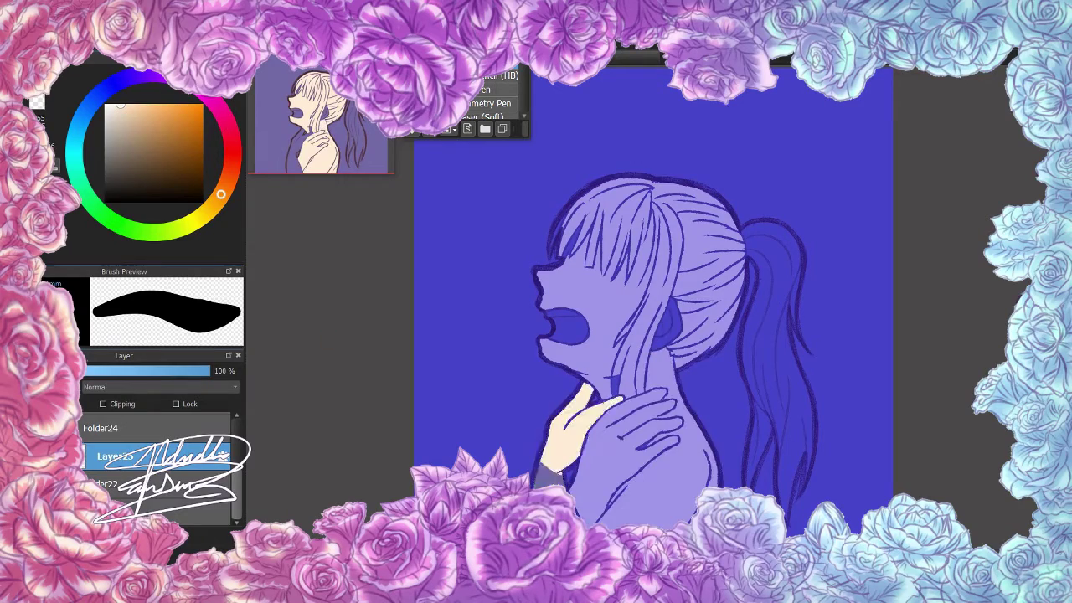
{"action": "key", "text": "ctrl+z"}
{"action": "left_click_drag", "start_coordinate": [670, 302], "coordinate": [678, 325]}
{"action": "left_click", "coordinate": [796, 359]}
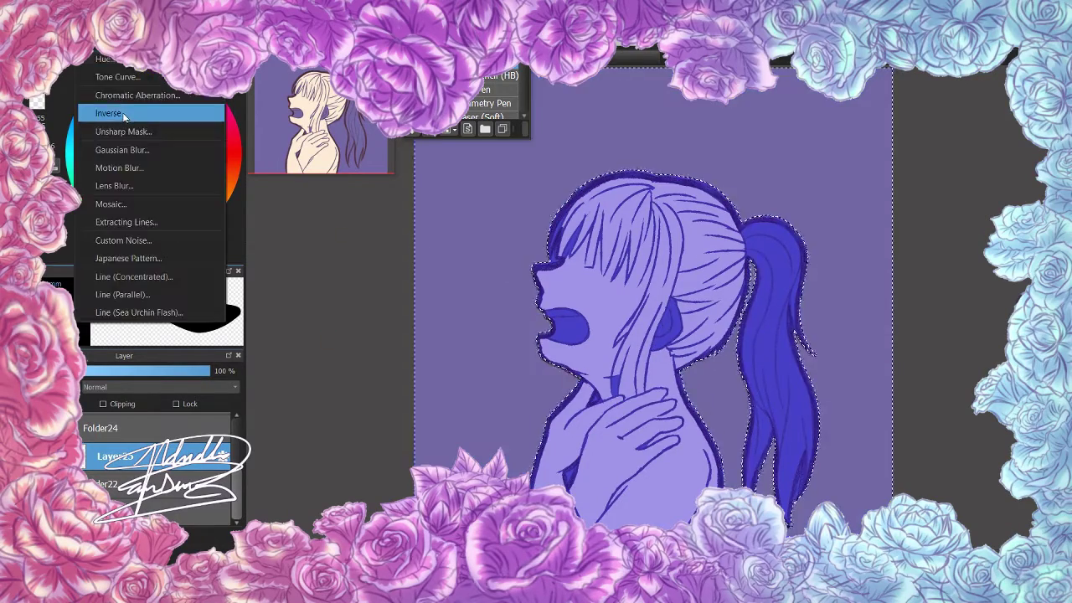
{"action": "scroll", "coordinate": [802, 251], "scroll_direction": "down", "scroll_amount": 2}
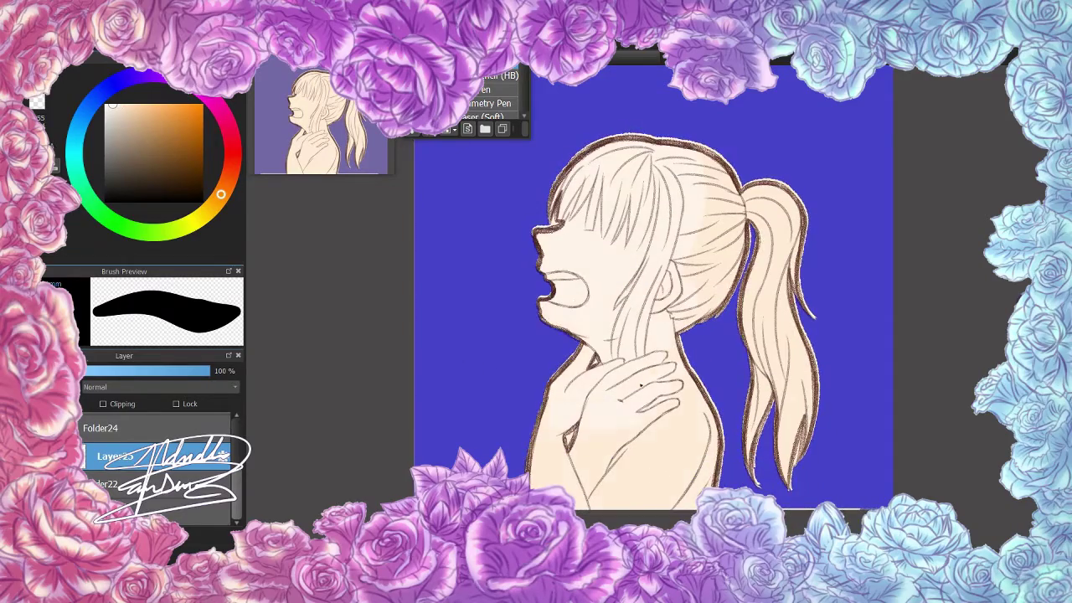
- Block in the ponytail with dusty pink and recolour the skin base to a pale pink
{"action": "left_click", "coordinate": [230, 172]}
{"action": "left_click_drag", "start_coordinate": [712, 201], "coordinate": [778, 318]}
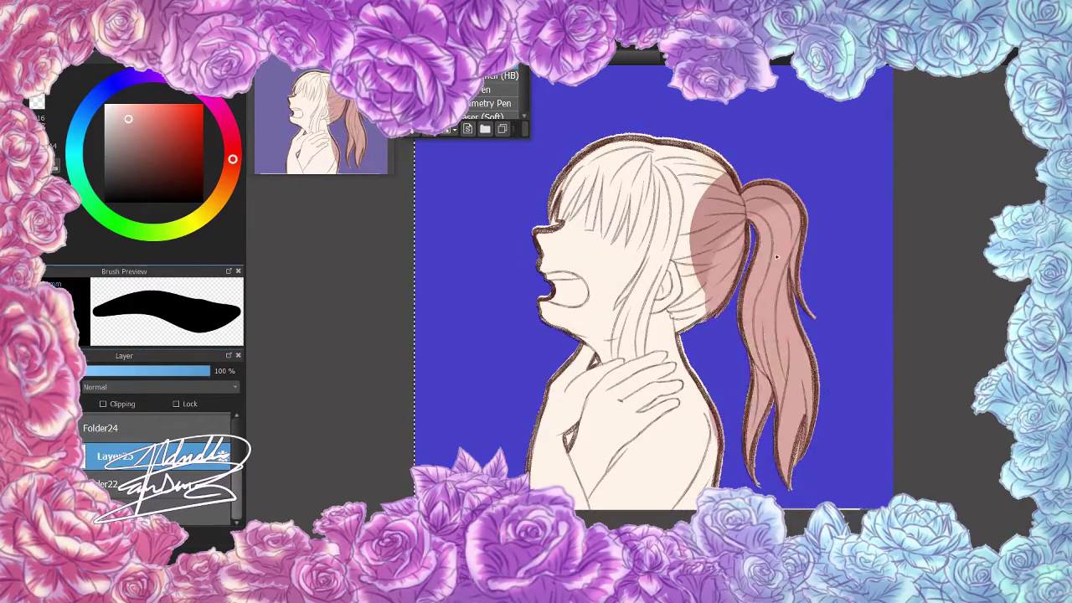
{"action": "left_click", "coordinate": [232, 144]}
{"action": "left_click", "coordinate": [127, 119]}
{"action": "left_click_drag", "start_coordinate": [586, 419], "coordinate": [670, 469]}
{"action": "left_click", "coordinate": [232, 158]}
{"action": "mouse_move", "coordinate": [800, 247]}
{"action": "left_mouse_down"}
{"action": "mouse_move", "coordinate": [808, 335]}
{"action": "mouse_move", "coordinate": [770, 418]}
{"action": "mouse_move", "coordinate": [754, 352]}
{"action": "mouse_move", "coordinate": [810, 265]}
{"action": "left_mouse_up"}
- Paint the crown and back of the head dusty pink, reducing the brush size for the edges near the ear
{"action": "key", "text": "h"}
{"action": "scroll", "coordinate": [734, 379], "scroll_direction": "up", "scroll_amount": 3}
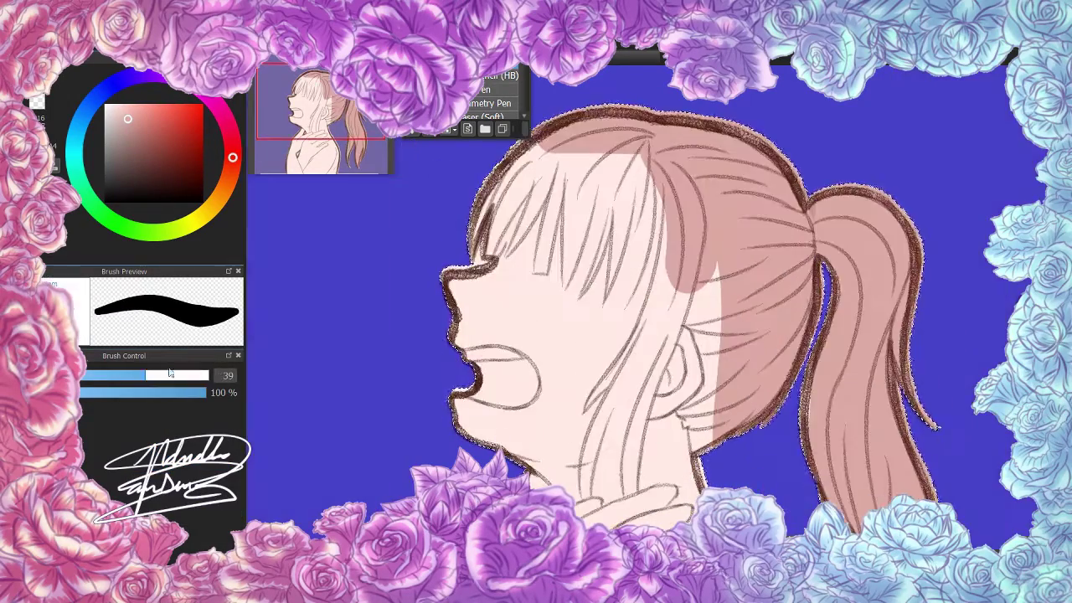
{"action": "key", "text": "h"}
{"action": "scroll", "coordinate": [734, 379], "scroll_direction": "up", "scroll_amount": 2}
{"action": "key", "text": "bracketleft"}
{"action": "key", "text": "bracketleft"}
{"action": "key", "text": "bracketleft"}
{"action": "left_click_drag", "start_coordinate": [734, 379], "coordinate": [755, 399]}
- Paint the bangs and the long side locks in front of the ear dusty pink
{"action": "scroll", "coordinate": [740, 478], "scroll_direction": "up", "scroll_amount": 3}
{"action": "mouse_move", "coordinate": [402, 335]}
{"action": "left_mouse_down"}
{"action": "mouse_move", "coordinate": [455, 251]}
{"action": "mouse_move", "coordinate": [501, 297]}
{"action": "mouse_move", "coordinate": [494, 368]}
{"action": "mouse_move", "coordinate": [619, 242]}
{"action": "mouse_move", "coordinate": [514, 399]}
{"action": "mouse_move", "coordinate": [564, 295]}
{"action": "mouse_move", "coordinate": [619, 427]}
{"action": "mouse_move", "coordinate": [591, 442]}
{"action": "mouse_move", "coordinate": [620, 452]}
{"action": "left_mouse_up"}
{"action": "scroll", "coordinate": [620, 452], "scroll_direction": "down", "scroll_amount": 3}
{"action": "left_click_drag", "start_coordinate": [661, 251], "coordinate": [615, 519]}
{"action": "left_click_drag", "start_coordinate": [641, 264], "coordinate": [578, 368]}
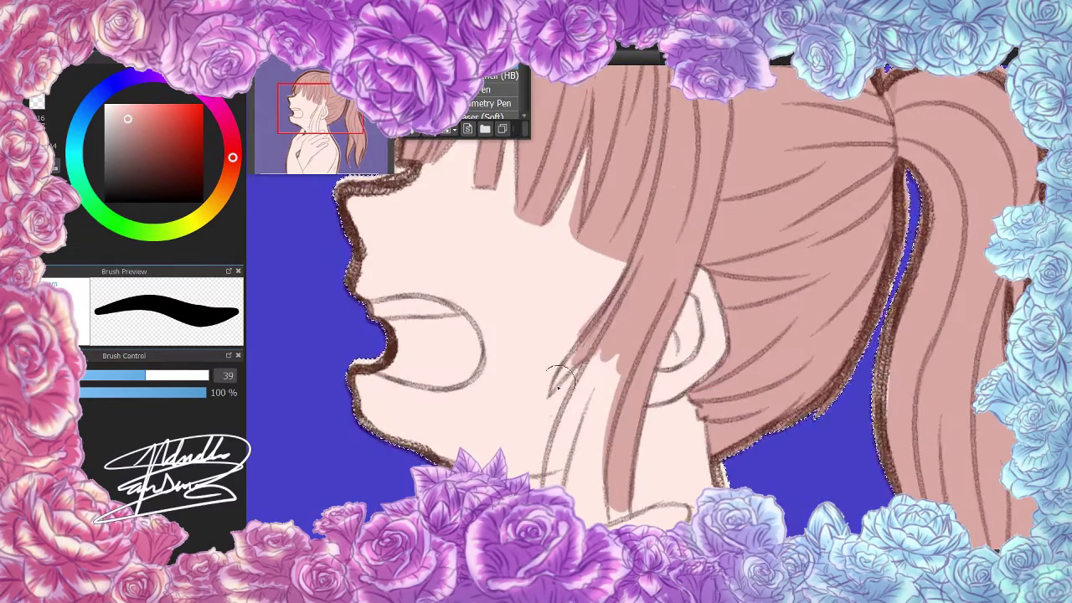
{"action": "left_click_drag", "start_coordinate": [615, 305], "coordinate": [548, 524]}
- Sample the skin colour and trim the hair colour's edges around the bangs and side locks with a smaller brush
{"action": "scroll", "coordinate": [586, 377], "scroll_direction": "up", "scroll_amount": 3}
{"action": "scroll", "coordinate": [238, 490], "scroll_direction": "up", "scroll_amount": 1}
{"action": "left_click", "coordinate": [535, 324], "text": "alt"}
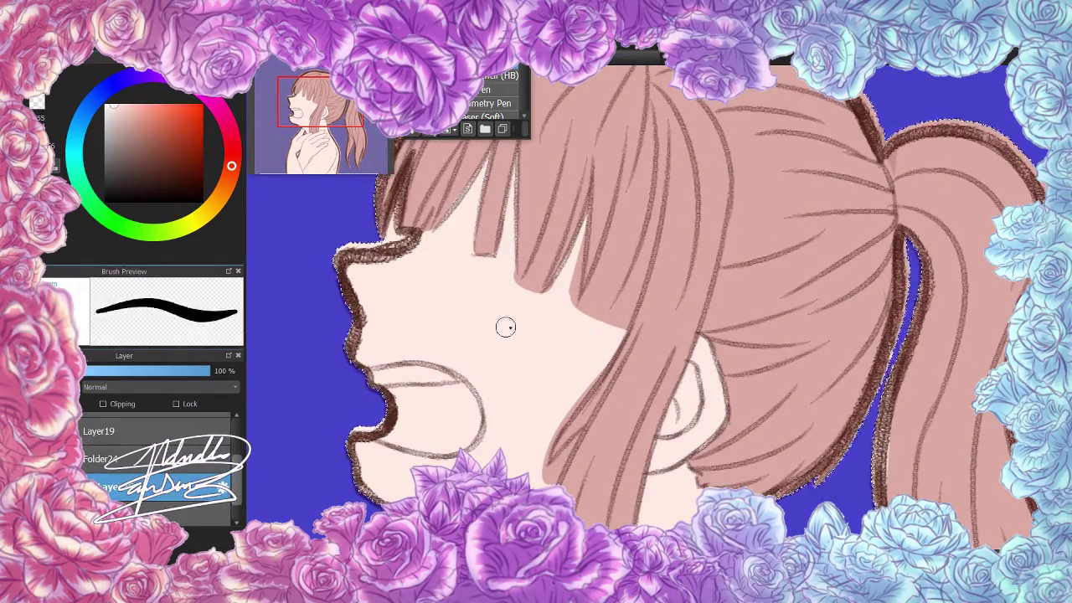
{"action": "scroll", "coordinate": [603, 335], "scroll_direction": "up", "scroll_amount": 3}
{"action": "mouse_move", "coordinate": [586, 360]}
{"action": "left_mouse_down"}
{"action": "mouse_move", "coordinate": [603, 335]}
{"action": "mouse_move", "coordinate": [563, 365]}
{"action": "mouse_move", "coordinate": [639, 284]}
{"action": "mouse_move", "coordinate": [601, 360]}
{"action": "left_mouse_up"}
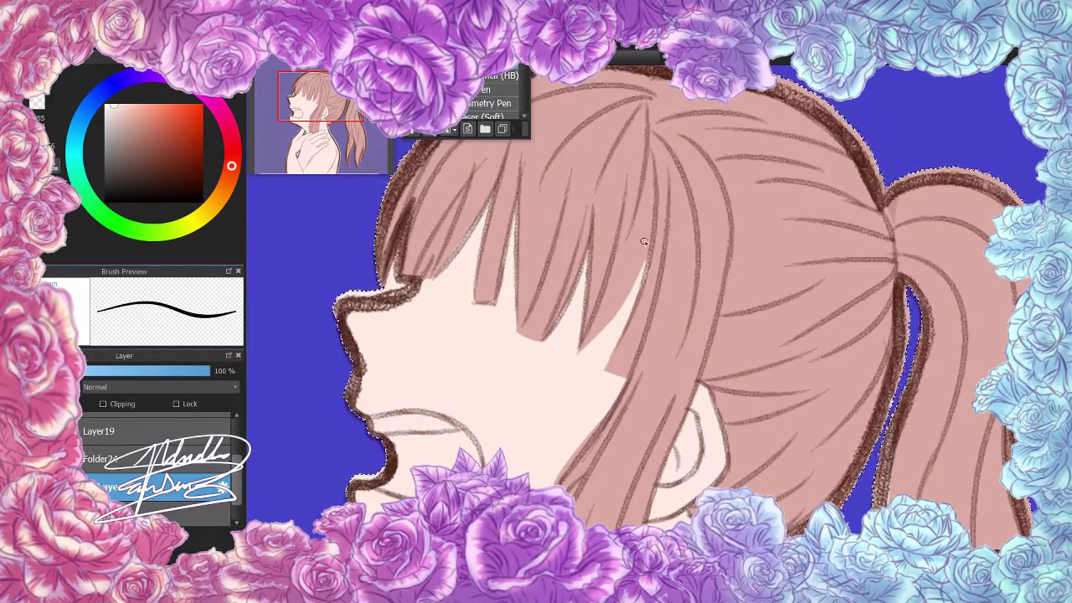
{"action": "scroll", "coordinate": [590, 352], "scroll_direction": "down", "scroll_amount": 5}
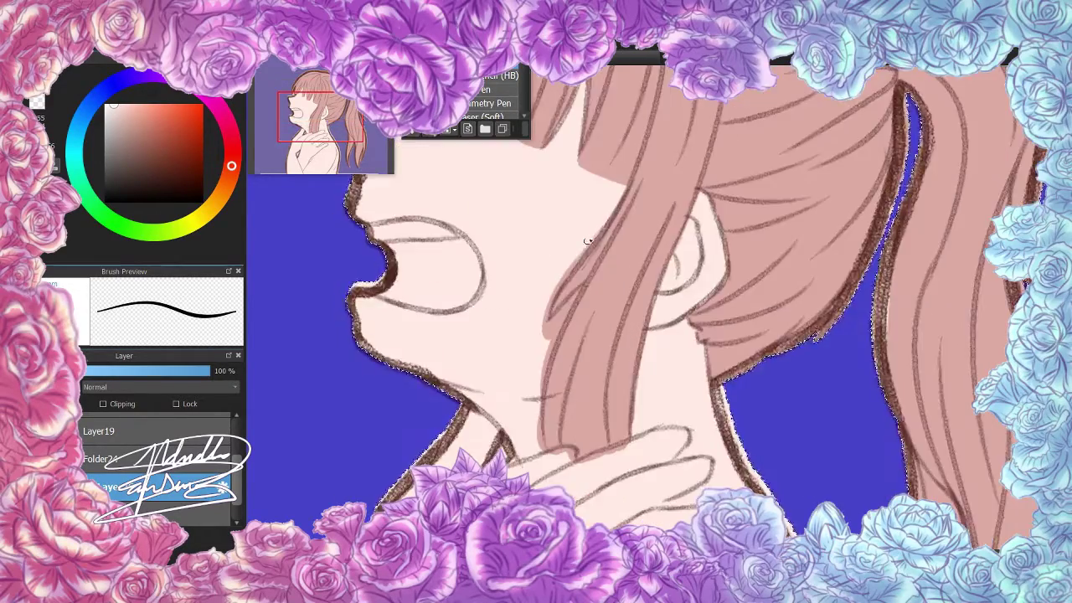
{"action": "scroll", "coordinate": [544, 473], "scroll_direction": "down", "scroll_amount": 4}
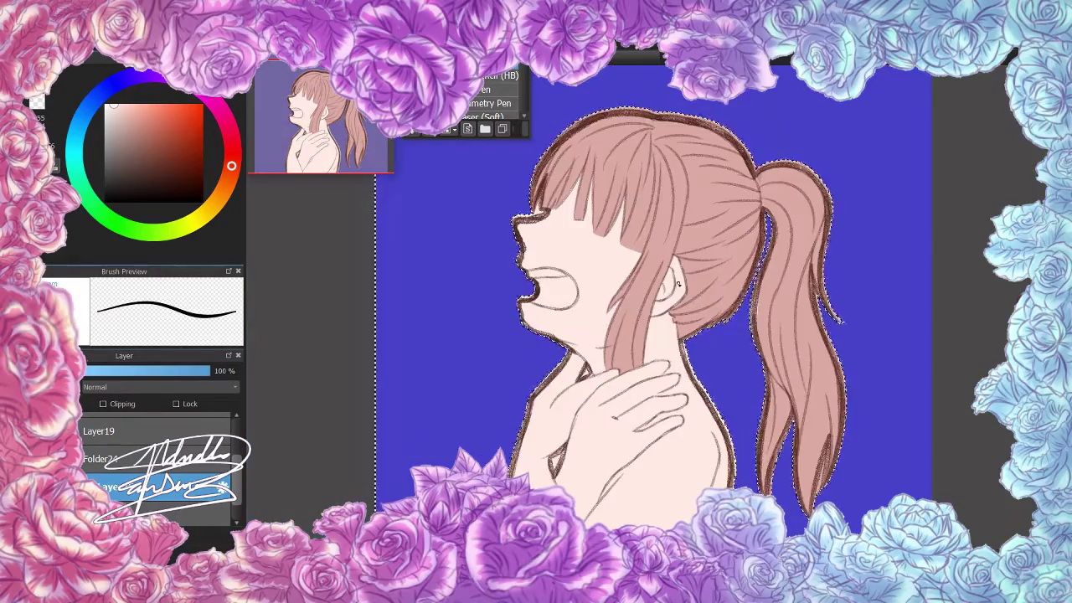
- Sample the dusty pink hair colour and paint thin loose strands from the side locks down over the neck and hand
{"action": "left_click", "coordinate": [615, 381], "text": "alt"}
{"action": "scroll", "coordinate": [615, 381], "scroll_direction": "up", "scroll_amount": 4}
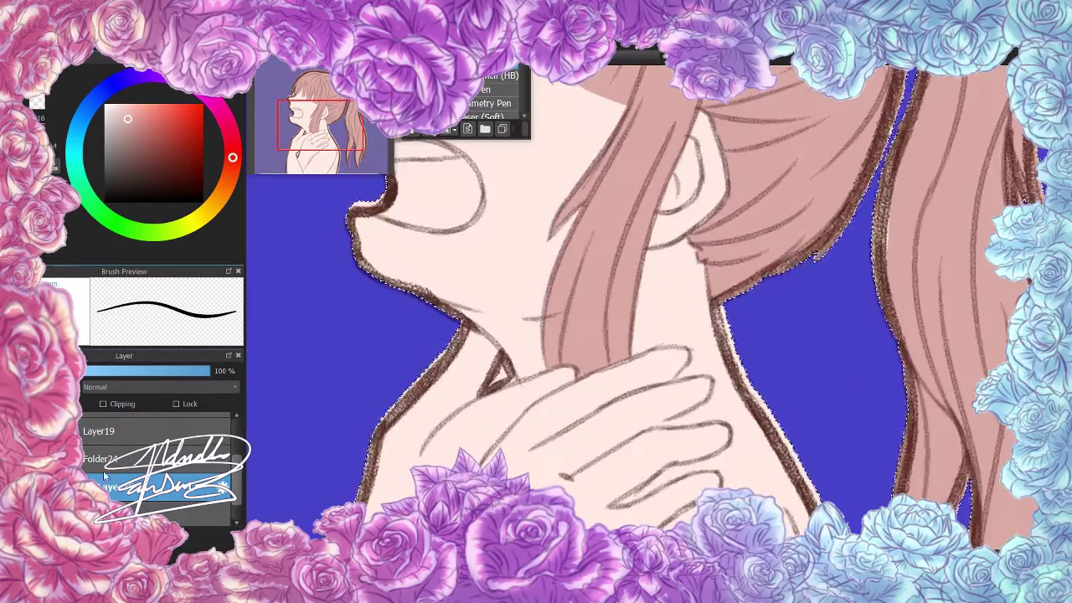
{"action": "left_click", "coordinate": [689, 126], "text": "ctrl"}
{"action": "mouse_move", "coordinate": [689, 126]}
{"action": "left_mouse_down"}
{"action": "mouse_move", "coordinate": [654, 335]}
{"action": "mouse_move", "coordinate": [649, 464]}
{"action": "left_mouse_up"}
{"action": "mouse_move", "coordinate": [601, 368]}
{"action": "left_mouse_down"}
{"action": "mouse_move", "coordinate": [579, 467]}
{"action": "mouse_move", "coordinate": [600, 479]}
{"action": "left_mouse_up"}
{"action": "key", "text": "ctrl+z"}
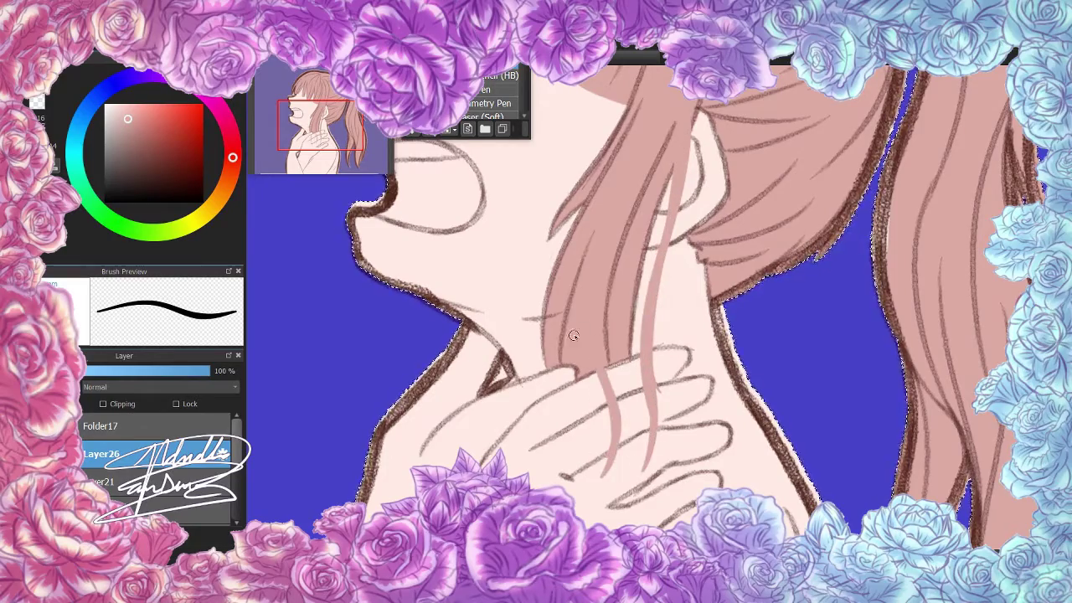
{"action": "left_click_drag", "start_coordinate": [561, 260], "coordinate": [548, 485]}
{"action": "left_click_drag", "start_coordinate": [633, 357], "coordinate": [615, 470]}
{"action": "left_click_drag", "start_coordinate": [625, 367], "coordinate": [619, 431]}
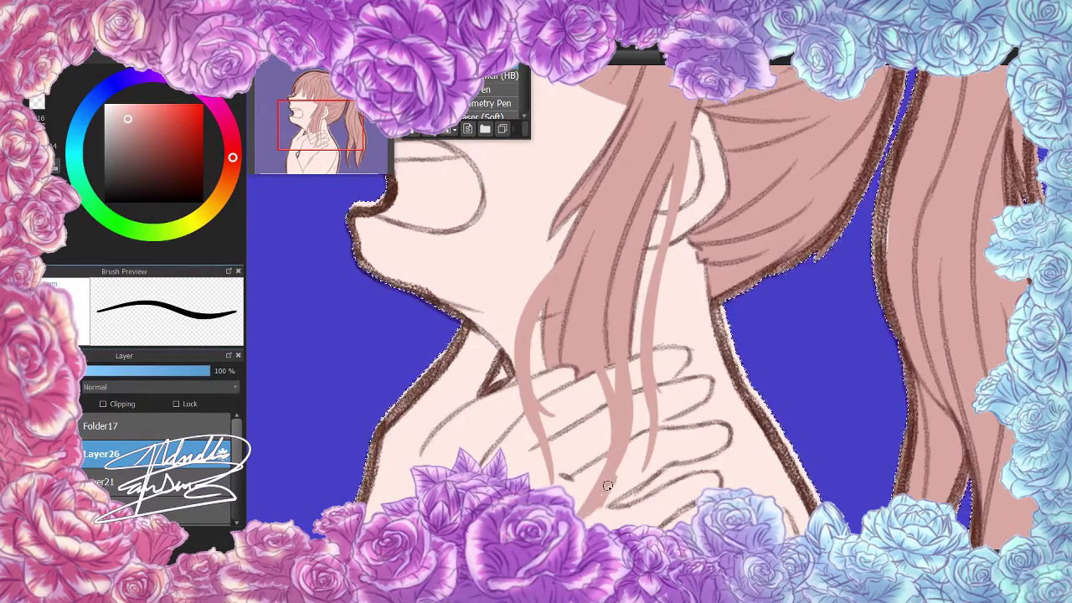
- Undo the wide strand over the fingers and try a longer strand across the hand in its place
{"action": "scroll", "coordinate": [618, 432], "scroll_direction": "down", "scroll_amount": 3}
{"action": "scroll", "coordinate": [619, 418], "scroll_direction": "up", "scroll_amount": 3}
{"action": "key", "text": "ctrl+z"}
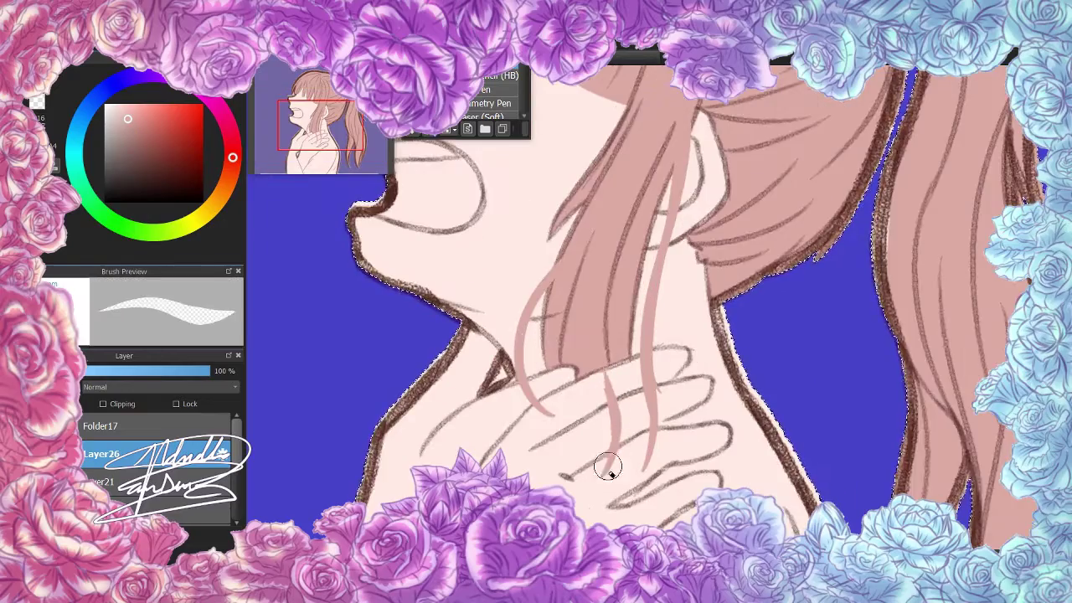
{"action": "left_click_drag", "start_coordinate": [611, 369], "coordinate": [636, 526]}
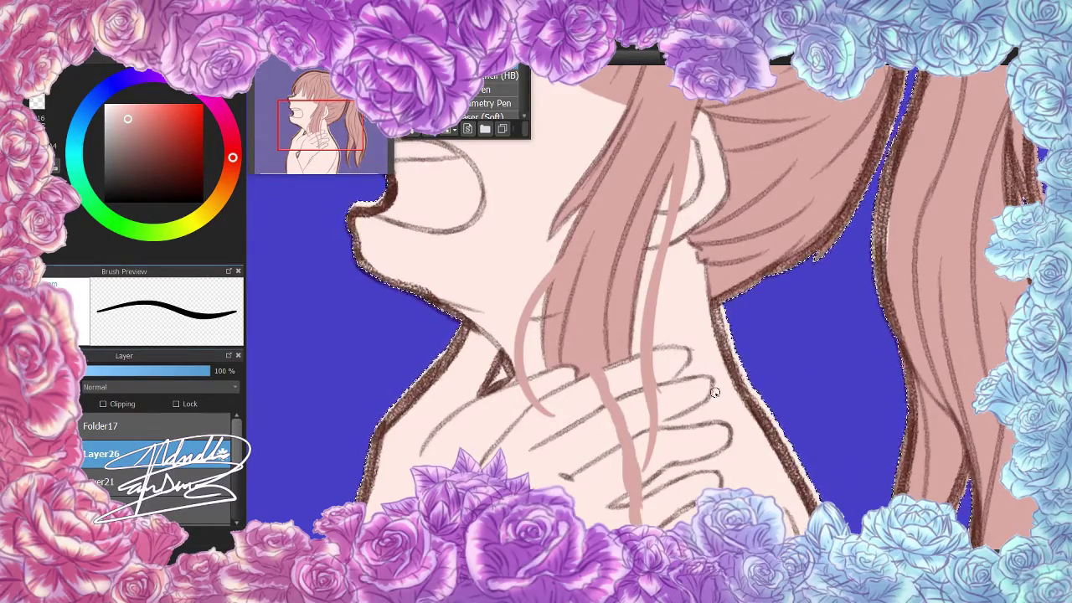
{"action": "key", "text": "ctrl+z"}
- Repaint the loose strand ends over the neck and fingers, tidying them with the eraser
{"action": "scroll", "coordinate": [636, 452], "scroll_direction": "down", "scroll_amount": 3}
{"action": "left_click_drag", "start_coordinate": [653, 266], "coordinate": [627, 361]}
{"action": "key", "text": "ctrl+d"}
{"action": "key", "text": "ctrl+z"}
{"action": "scroll", "coordinate": [653, 293], "scroll_direction": "up", "scroll_amount": 2}
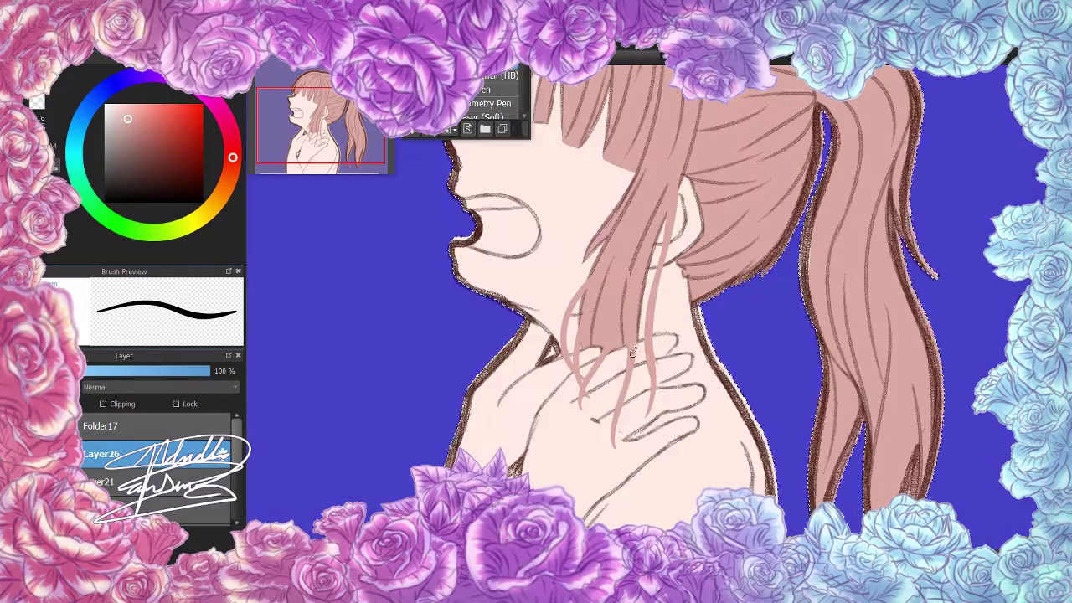
{"action": "key", "text": "e"}
{"action": "scroll", "coordinate": [695, 228], "scroll_direction": "down", "scroll_amount": 2}
{"action": "key", "text": "b"}
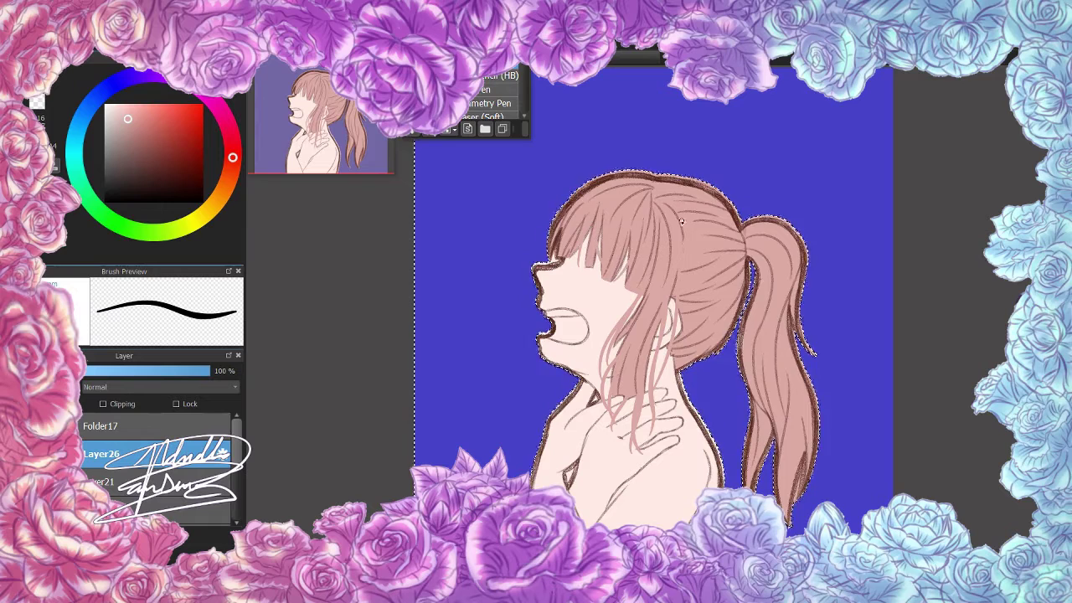
- Clear the selection and paint thin loose strands along both sides of the ponytail, checking the drawing mirrored
{"action": "key", "text": "ctrl+d"}
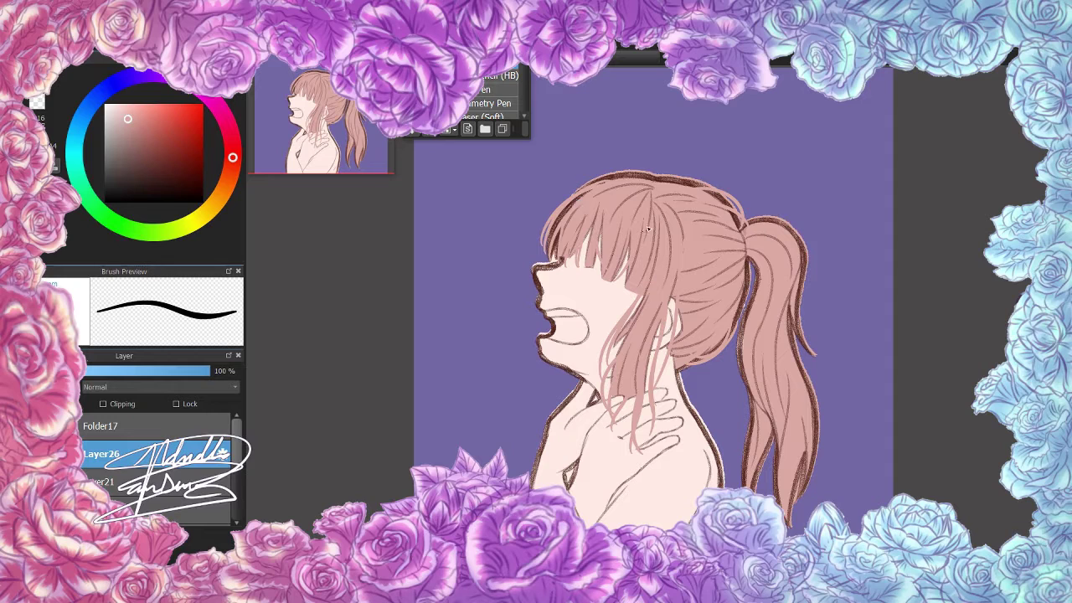
{"action": "left_click_drag", "start_coordinate": [746, 335], "coordinate": [740, 486]}
{"action": "left_click_drag", "start_coordinate": [829, 469], "coordinate": [809, 340]}
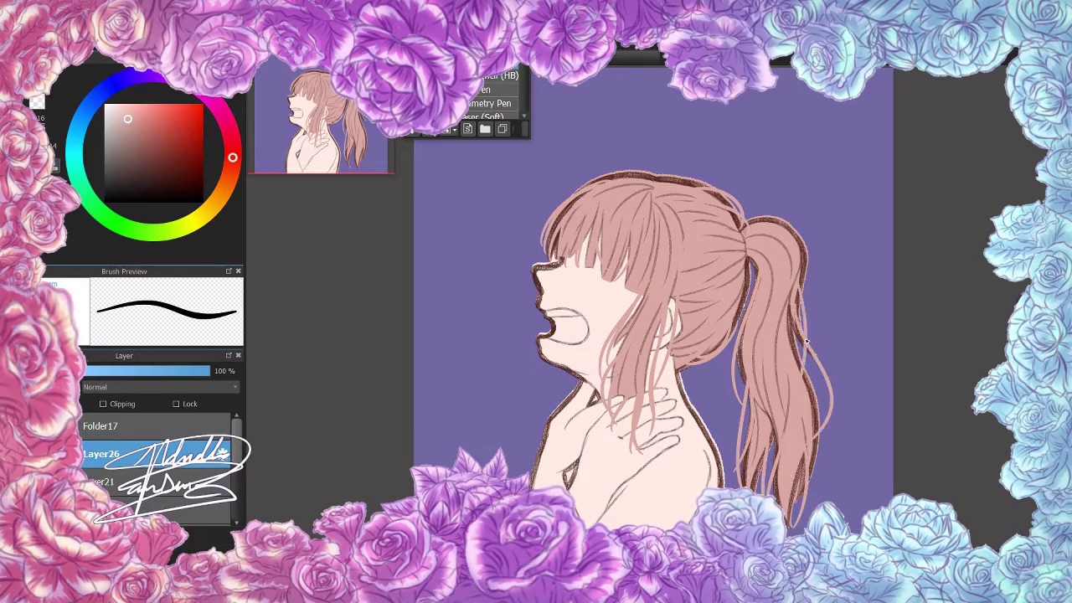
{"action": "key", "text": "h"}
{"action": "key", "text": "h"}
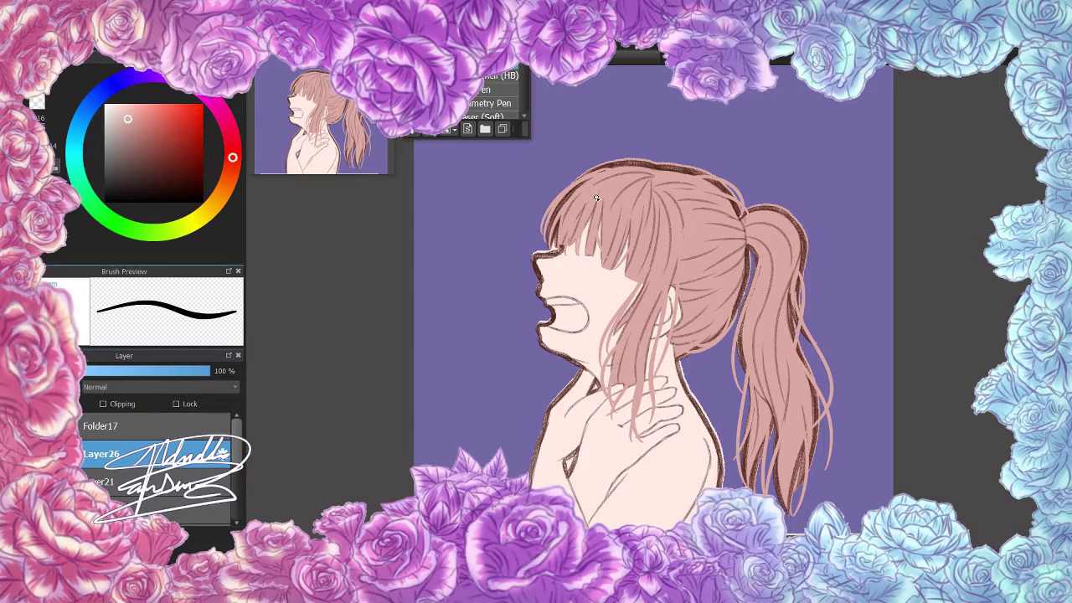
- Erase the base colour that spills past the dark outline around the face, hair, shoulders and ponytail
{"action": "key", "text": "e"}
{"action": "scroll", "coordinate": [480, 230], "scroll_direction": "up", "scroll_amount": 2}
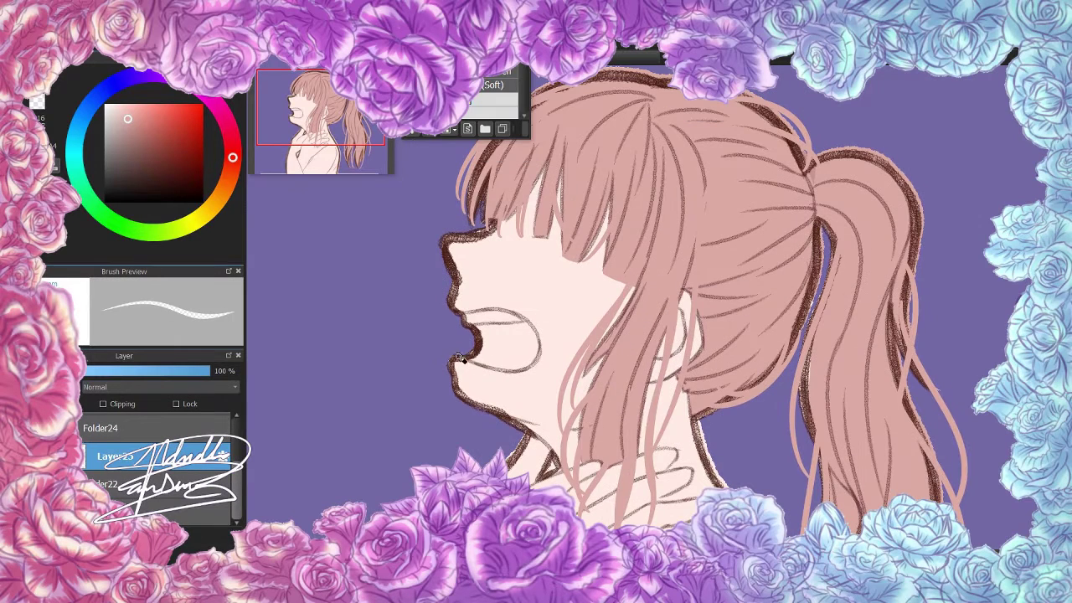
{"action": "left_click_drag", "start_coordinate": [468, 355], "coordinate": [468, 415]}
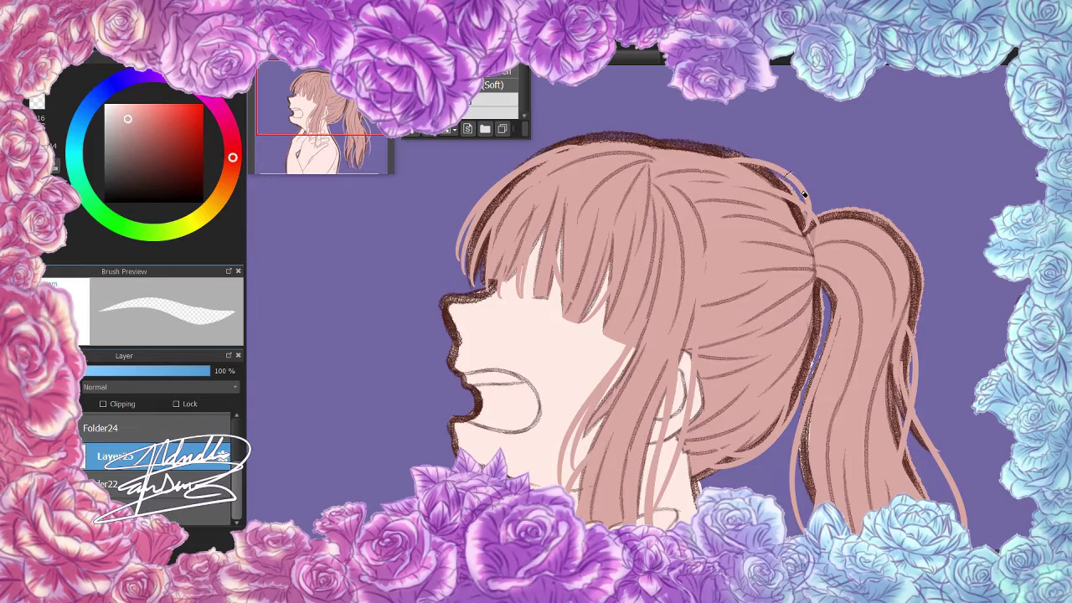
{"action": "scroll", "coordinate": [863, 224], "scroll_direction": "down", "scroll_amount": 3}
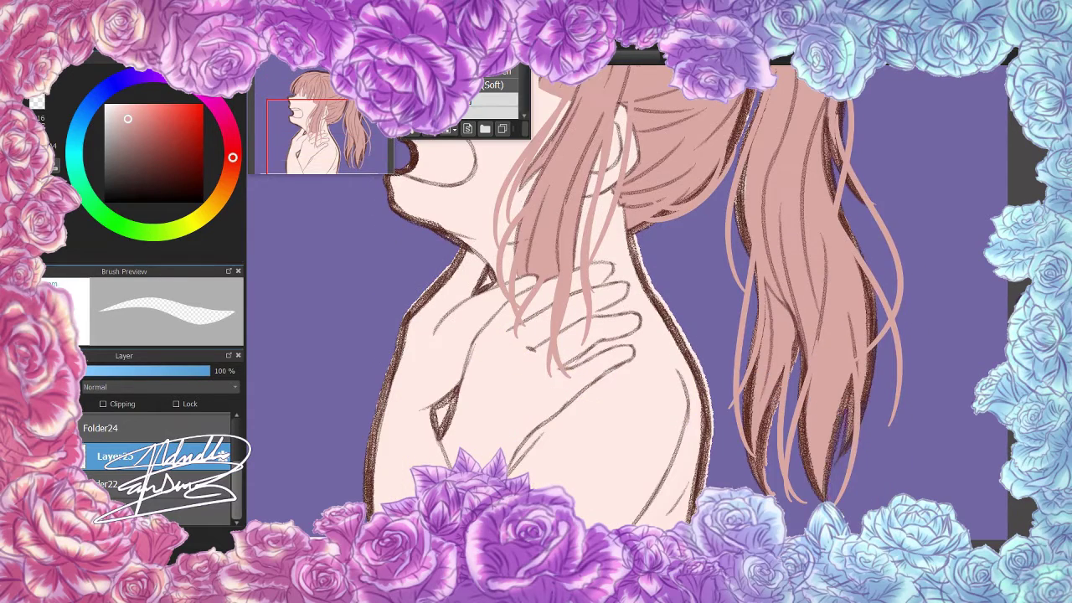
{"action": "scroll", "coordinate": [726, 311], "scroll_direction": "up", "scroll_amount": 3}
{"action": "scroll", "coordinate": [732, 306], "scroll_direction": "down", "scroll_amount": 3}
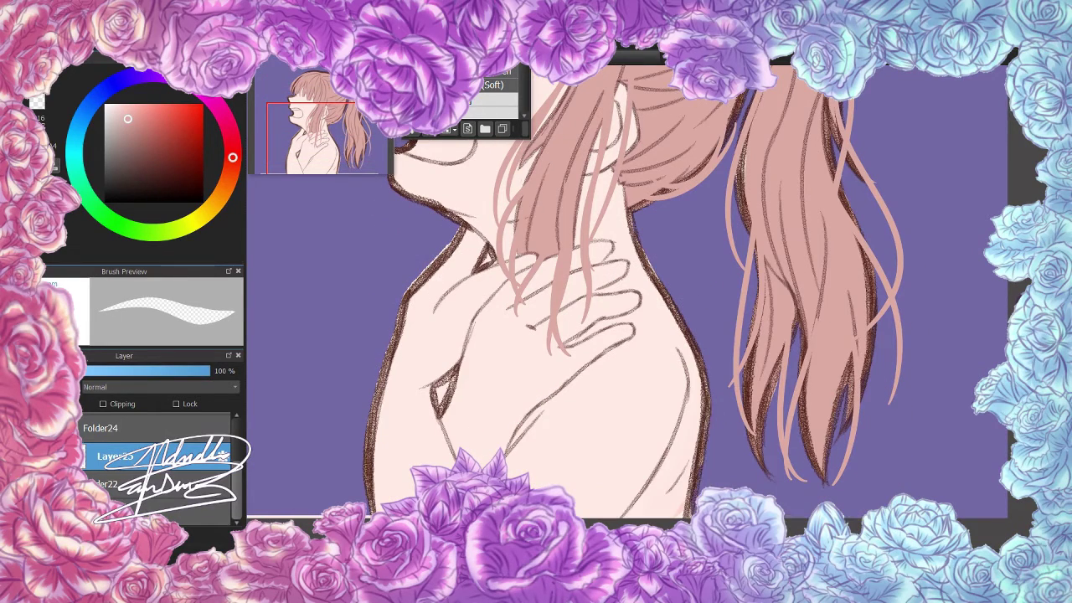
{"action": "scroll", "coordinate": [668, 259], "scroll_direction": "up", "scroll_amount": 3}
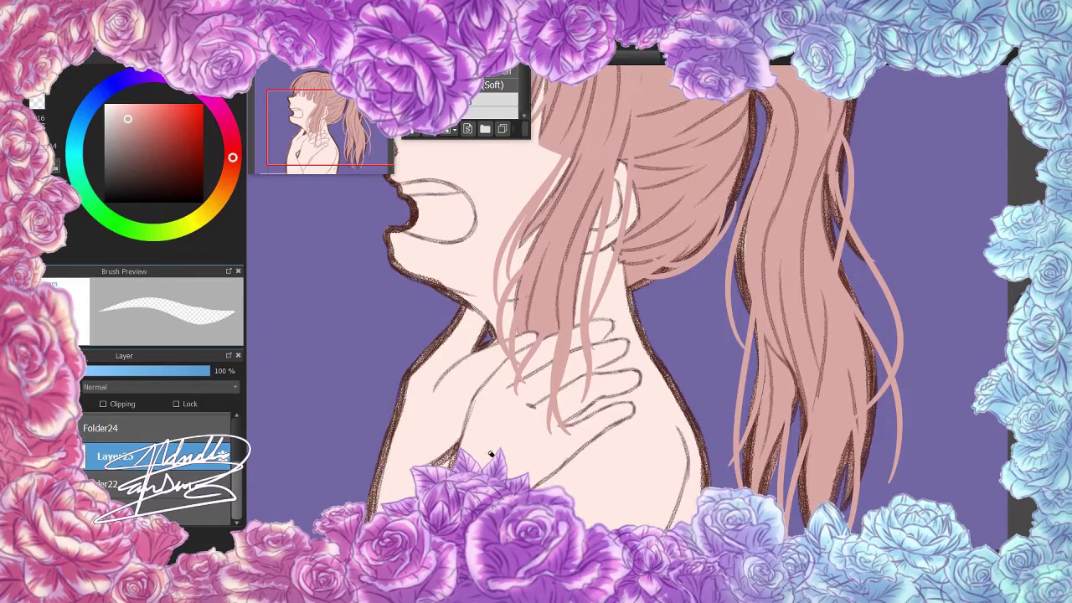
{"action": "scroll", "coordinate": [668, 259], "scroll_direction": "down", "scroll_amount": 3}
{"action": "scroll", "coordinate": [668, 260], "scroll_direction": "left", "scroll_amount": 3}
{"action": "scroll", "coordinate": [792, 307], "scroll_direction": "down", "scroll_amount": 3}
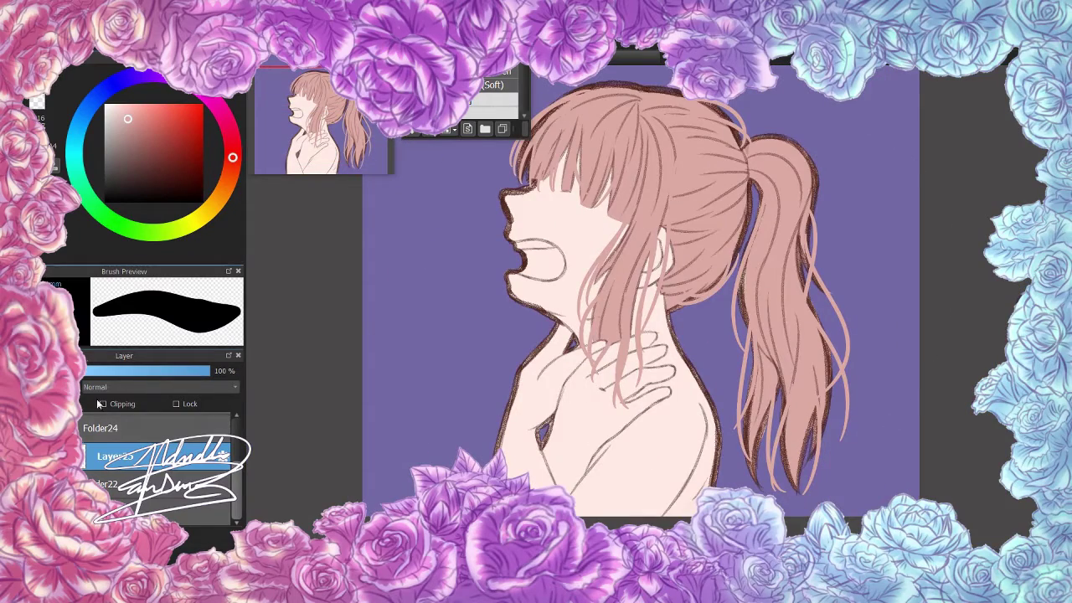
- Paint the crown, back of the head and ponytail with a lighter pink using a larger brush
{"action": "scroll", "coordinate": [767, 357], "scroll_direction": "up", "scroll_amount": 2}
{"action": "scroll", "coordinate": [767, 358], "scroll_direction": "down", "scroll_amount": 3}
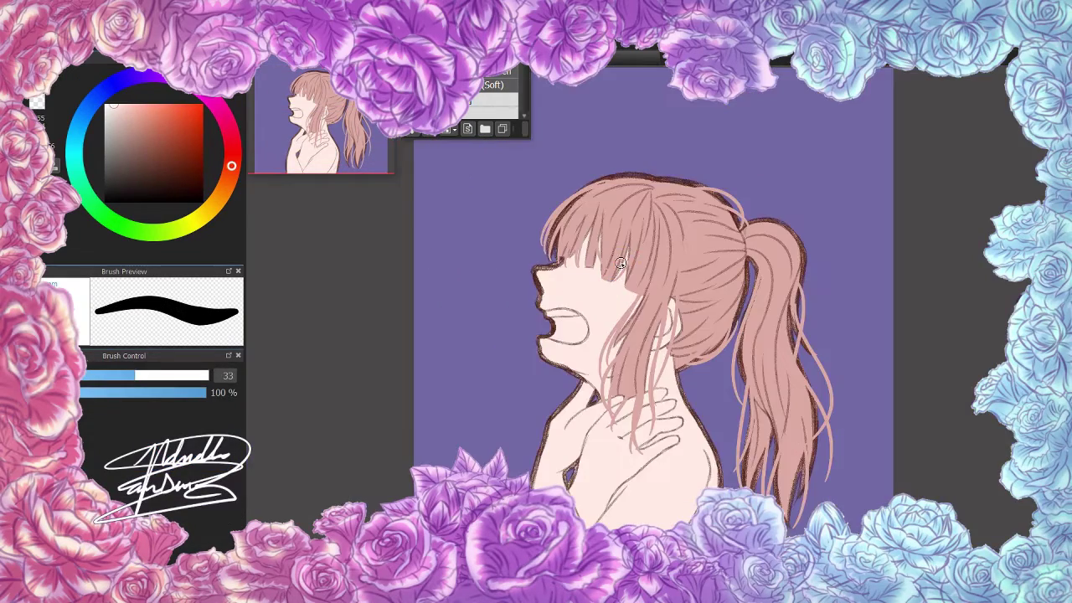
{"action": "mouse_move", "coordinate": [704, 293]}
{"action": "left_mouse_down"}
{"action": "mouse_move", "coordinate": [724, 243]}
{"action": "mouse_move", "coordinate": [779, 469]}
{"action": "left_mouse_up"}
{"action": "mouse_move", "coordinate": [637, 192]}
{"action": "left_mouse_down"}
{"action": "mouse_move", "coordinate": [753, 334]}
{"action": "mouse_move", "coordinate": [703, 376]}
{"action": "left_mouse_up"}
{"action": "left_click_drag", "start_coordinate": [612, 247], "coordinate": [626, 299]}
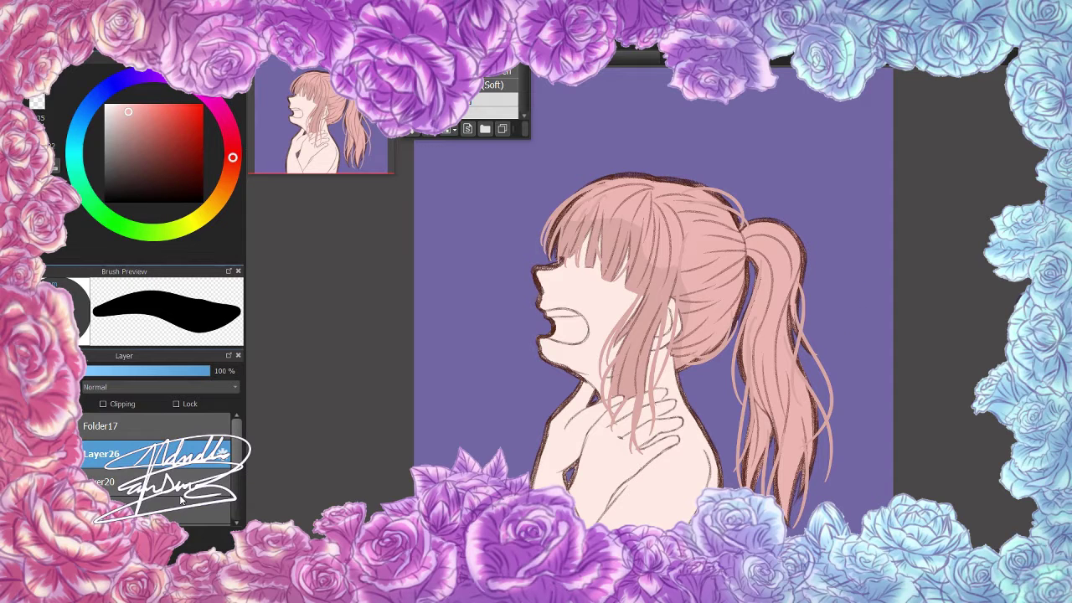
- Switch to the hair base layer, Layer25, and repaint the bangs in the lighter pink
{"action": "left_click", "coordinate": [235, 452]}
{"action": "scroll", "coordinate": [674, 290], "scroll_direction": "up", "scroll_amount": 2}
{"action": "left_click_drag", "start_coordinate": [678, 230], "coordinate": [674, 291]}
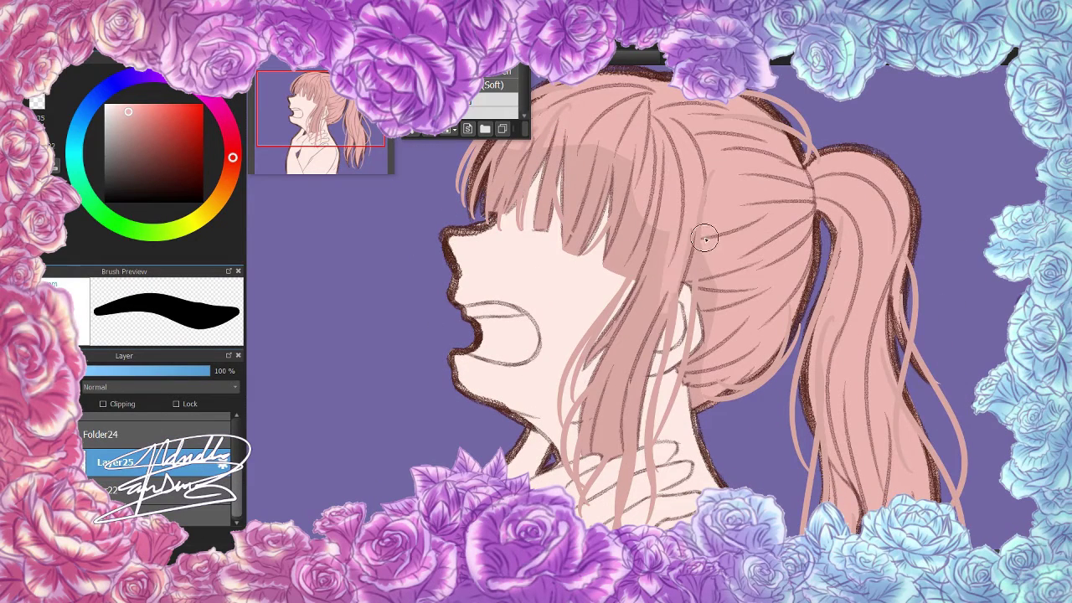
{"action": "scroll", "coordinate": [604, 155], "scroll_direction": "up", "scroll_amount": 2}
{"action": "left_click_drag", "start_coordinate": [555, 210], "coordinate": [580, 242]}
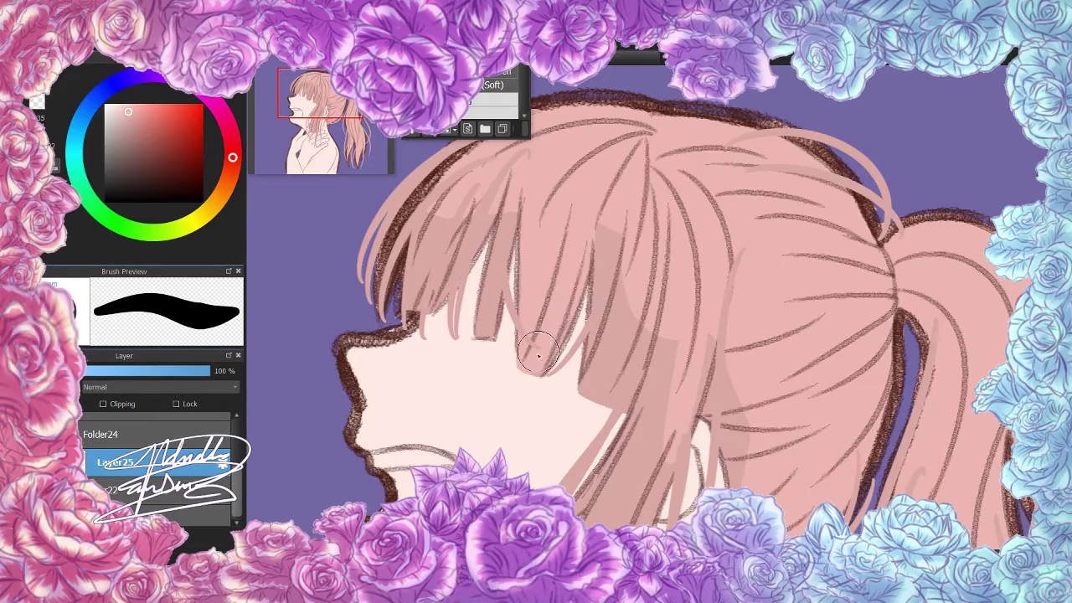
{"action": "mouse_move", "coordinate": [536, 362]}
{"action": "left_mouse_down"}
{"action": "mouse_move", "coordinate": [658, 411]}
{"action": "mouse_move", "coordinate": [598, 383]}
{"action": "mouse_move", "coordinate": [435, 251]}
{"action": "mouse_move", "coordinate": [474, 224]}
{"action": "left_mouse_up"}
{"action": "left_click_drag", "start_coordinate": [522, 178], "coordinate": [545, 237]}
{"action": "scroll", "coordinate": [545, 237], "scroll_direction": "down", "scroll_amount": 3}
- Cover the remaining dusty pink on the long side locks and beside the ear with the lighter pink
{"action": "left_click_drag", "start_coordinate": [708, 251], "coordinate": [729, 452]}
{"action": "left_click_drag", "start_coordinate": [653, 293], "coordinate": [548, 437]}
{"action": "scroll", "coordinate": [548, 435], "scroll_direction": "down", "scroll_amount": 3}
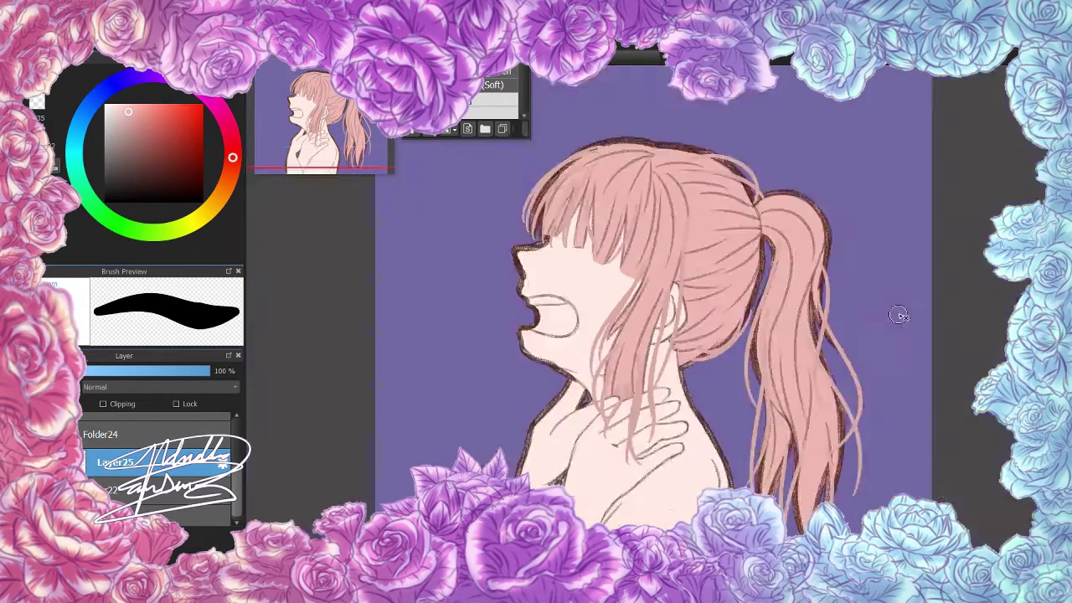
{"action": "scroll", "coordinate": [461, 271], "scroll_direction": "up", "scroll_amount": 3}
{"action": "left_click_drag", "start_coordinate": [315, 311], "coordinate": [351, 272]}
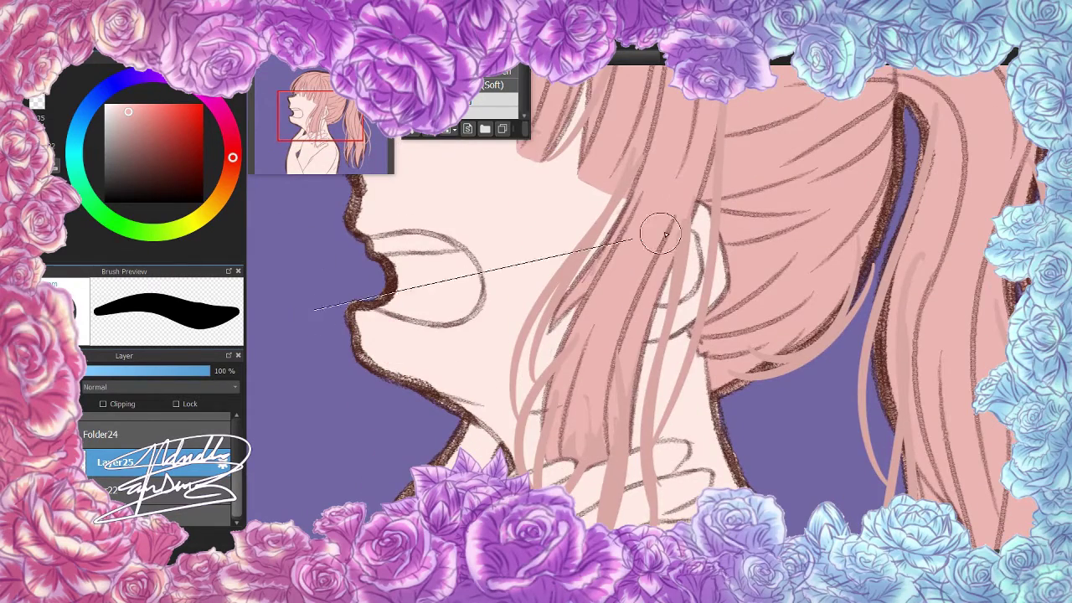
{"action": "scroll", "coordinate": [986, 199], "scroll_direction": "down", "scroll_amount": 5}
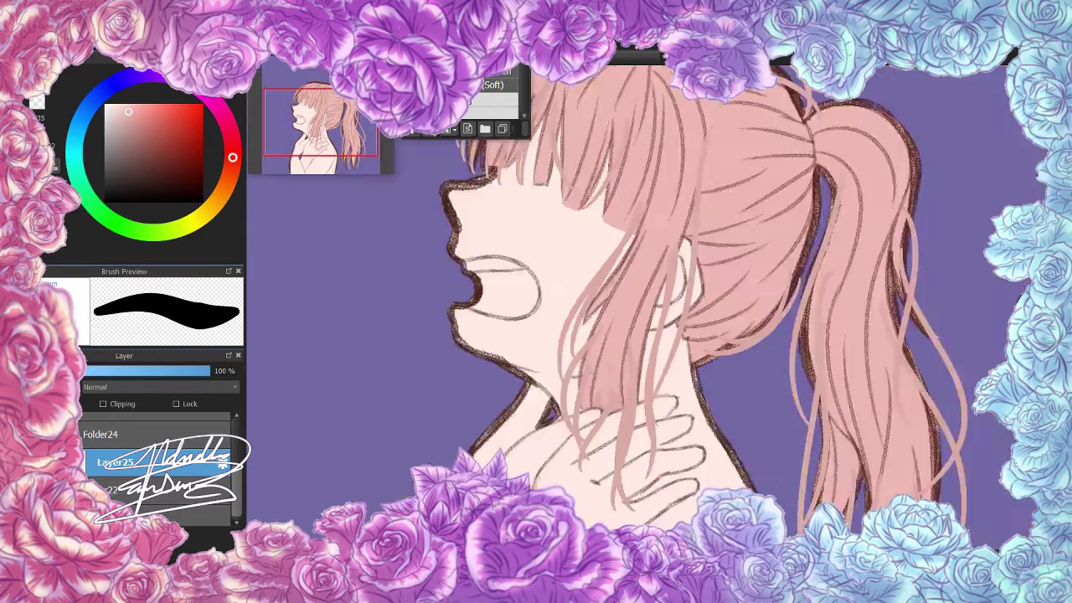
- Hide the folder with the colour fills and fade the existing line art as a guide for redrawing
{"action": "scroll", "coordinate": [230, 481], "scroll_direction": "down", "scroll_amount": 3}
{"action": "left_click", "coordinate": [100, 457]}
{"action": "scroll", "coordinate": [692, 415], "scroll_direction": "up", "scroll_amount": 3}
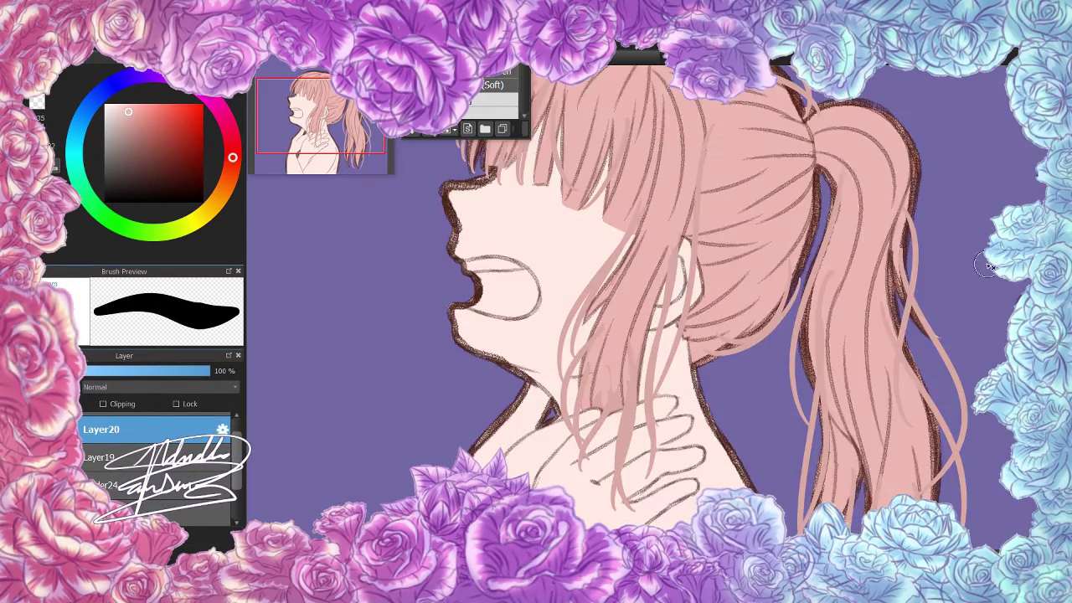
{"action": "scroll", "coordinate": [693, 415], "scroll_direction": "down", "scroll_amount": 2}
{"action": "left_click_drag", "start_coordinate": [209, 371], "coordinate": [193, 378]}
{"action": "left_click", "coordinate": [80, 425]}
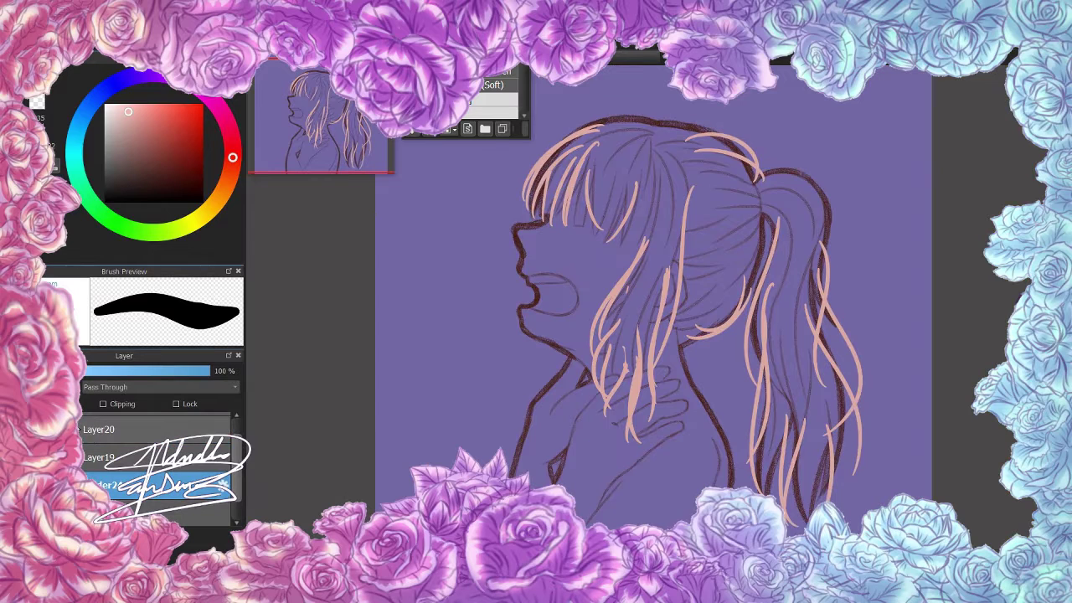
- Sample the outline's dark brown and redraw the hair parting and the long side locks in front of the ear
{"action": "left_click", "coordinate": [519, 226]}
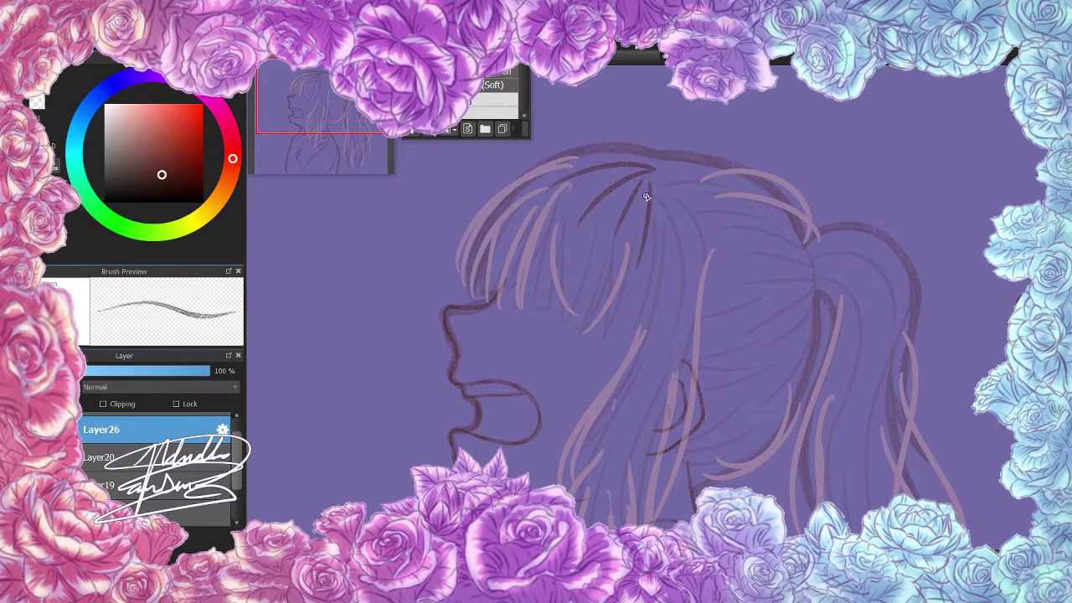
{"action": "left_click_drag", "start_coordinate": [655, 206], "coordinate": [686, 368]}
{"action": "scroll", "coordinate": [683, 255], "scroll_direction": "down", "scroll_amount": 2}
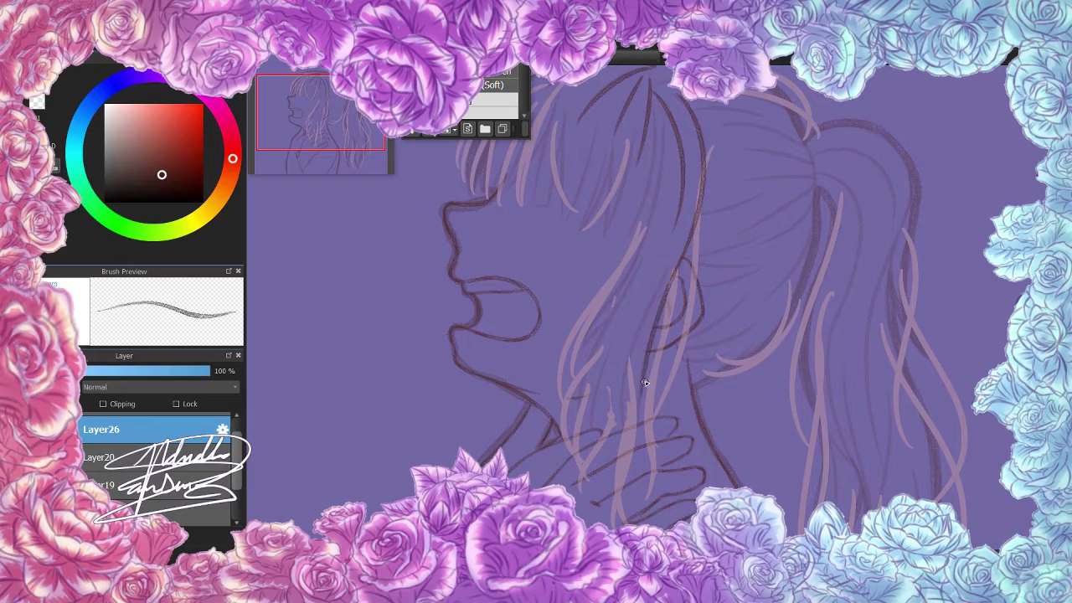
{"action": "left_click_drag", "start_coordinate": [661, 117], "coordinate": [625, 277]}
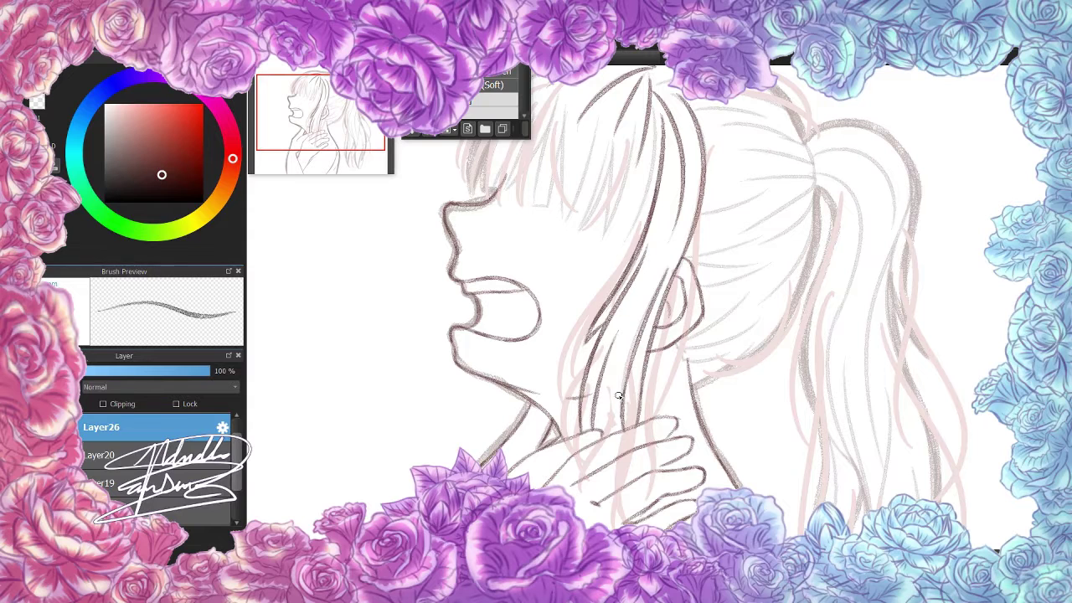
- Redraw the pointed bangs and the hair lines swept back toward the ponytail's base in dark brown
{"action": "scroll", "coordinate": [619, 394], "scroll_direction": "up", "scroll_amount": 2}
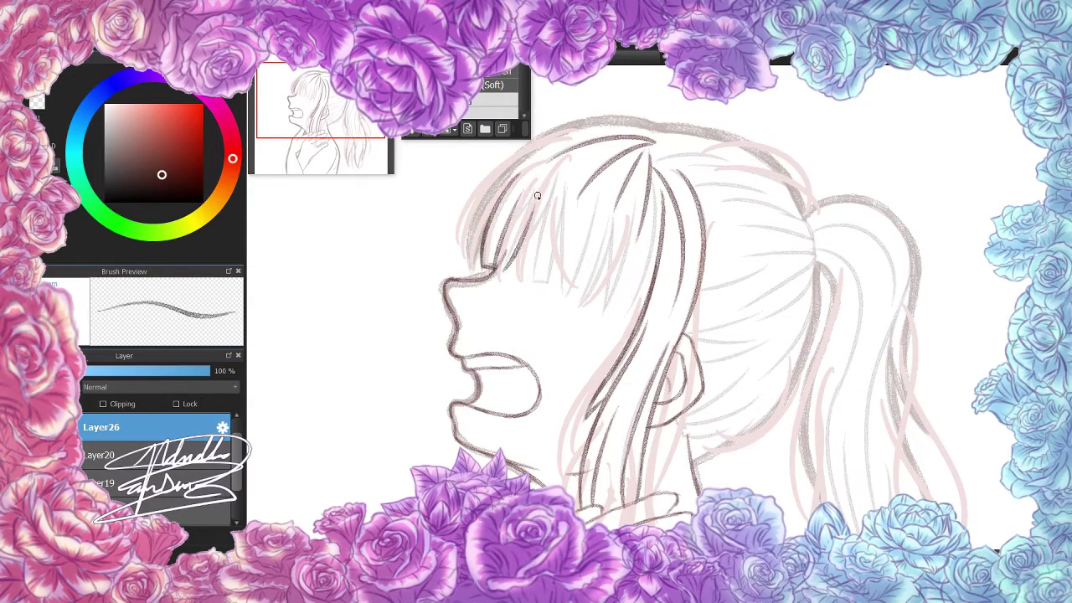
{"action": "left_click_drag", "start_coordinate": [590, 198], "coordinate": [562, 293]}
{"action": "left_click_drag", "start_coordinate": [618, 213], "coordinate": [576, 303]}
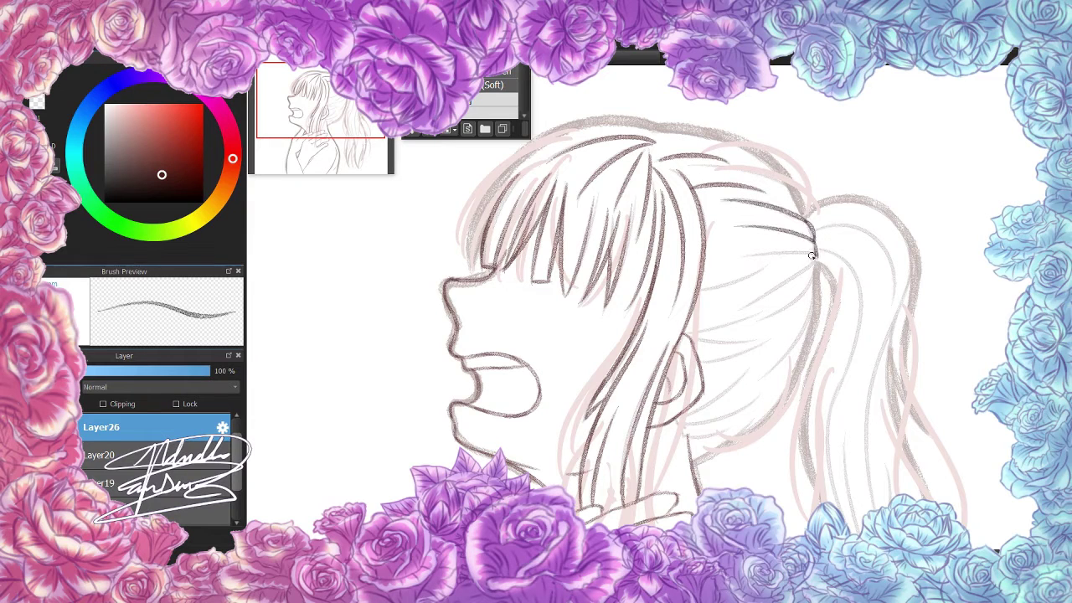
{"action": "scroll", "coordinate": [702, 364], "scroll_direction": "down", "scroll_amount": 2}
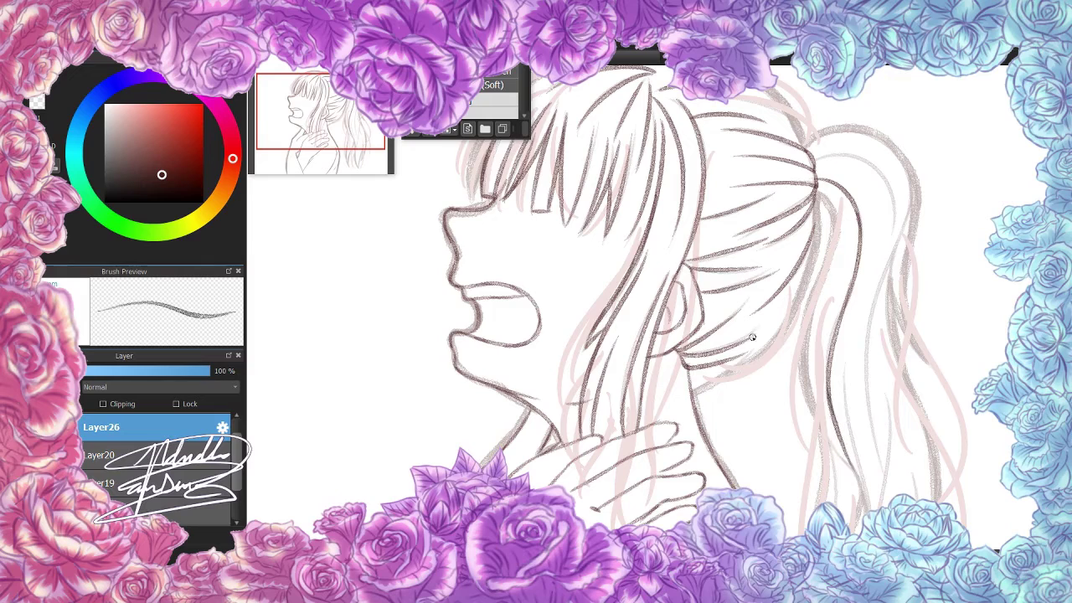
- Draw the long flowing inner strand lines of the ponytail from its base down to the tips
{"action": "left_click_drag", "start_coordinate": [814, 162], "coordinate": [883, 379]}
{"action": "mouse_move", "coordinate": [909, 180]}
{"action": "left_mouse_down"}
{"action": "mouse_move", "coordinate": [867, 366]}
{"action": "mouse_move", "coordinate": [874, 440]}
{"action": "left_mouse_up"}
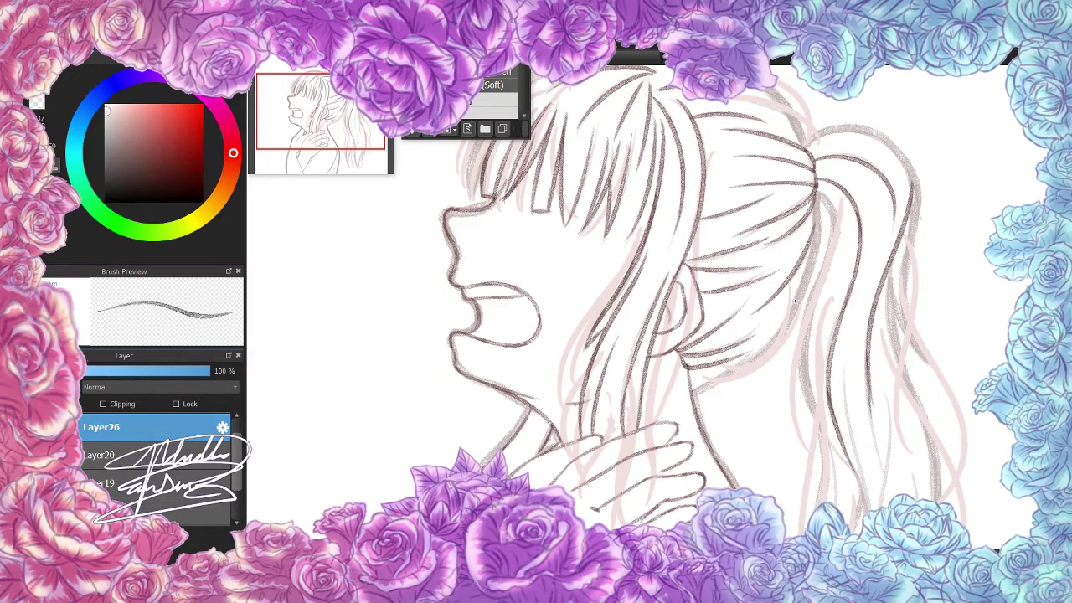
{"action": "scroll", "coordinate": [990, 275], "scroll_direction": "right", "scroll_amount": 2}
{"action": "scroll", "coordinate": [754, 247], "scroll_direction": "down", "scroll_amount": 4}
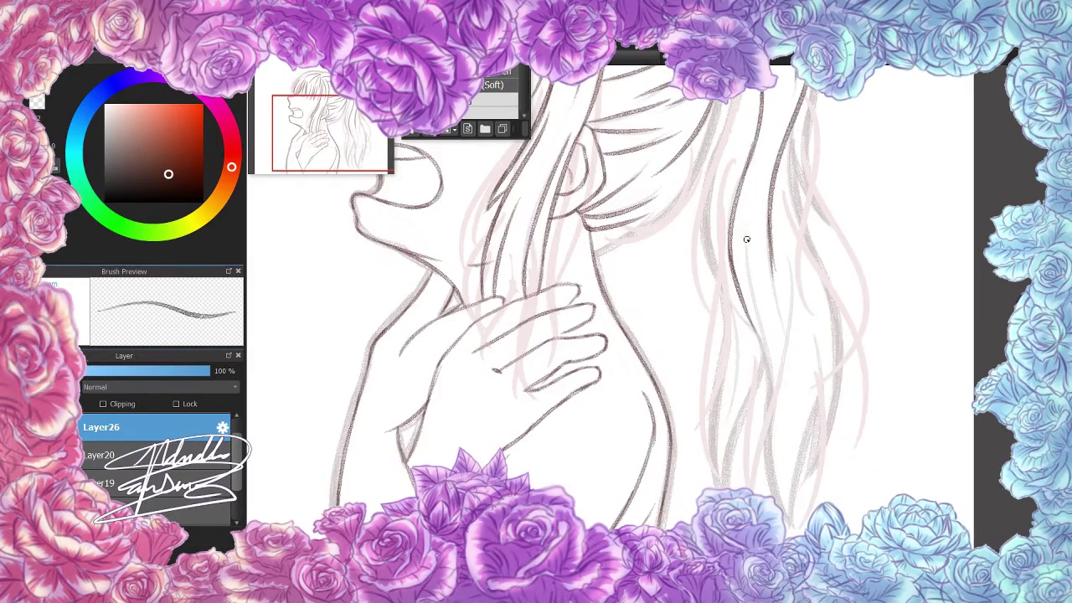
{"action": "left_click_drag", "start_coordinate": [789, 253], "coordinate": [770, 438]}
{"action": "left_click_drag", "start_coordinate": [820, 427], "coordinate": [810, 322]}
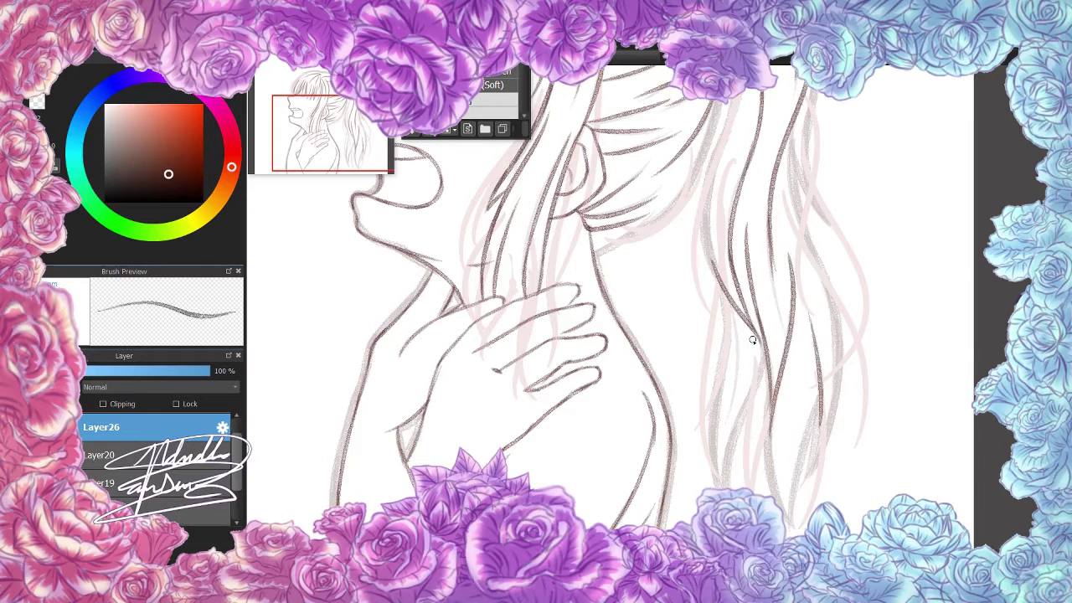
- Add a new layer and trace a thick dark brown outline along the face profile, neck and arm
{"action": "scroll", "coordinate": [759, 349], "scroll_direction": "up", "scroll_amount": 7}
{"action": "key", "text": "ctrl+shift+n"}
{"action": "mouse_move", "coordinate": [545, 168]}
{"action": "left_mouse_down"}
{"action": "mouse_move", "coordinate": [368, 276]}
{"action": "mouse_move", "coordinate": [385, 316]}
{"action": "mouse_move", "coordinate": [366, 325]}
{"action": "mouse_move", "coordinate": [392, 423]}
{"action": "mouse_move", "coordinate": [432, 452]}
{"action": "left_mouse_up"}
{"action": "scroll", "coordinate": [366, 335], "scroll_direction": "down", "scroll_amount": 5}
{"action": "scroll", "coordinate": [402, 377], "scroll_direction": "down", "scroll_amount": 4}
{"action": "mouse_move", "coordinate": [405, 238]}
{"action": "left_mouse_down"}
{"action": "mouse_move", "coordinate": [368, 278]}
{"action": "mouse_move", "coordinate": [335, 492]}
{"action": "left_mouse_up"}
- Trace the thick dark brown outline over the top of the head, the ponytail's upper outer edge and the back of the head down to the nape
{"action": "scroll", "coordinate": [586, 293], "scroll_direction": "up", "scroll_amount": 8}
{"action": "mouse_move", "coordinate": [544, 191]}
{"action": "left_mouse_down"}
{"action": "mouse_move", "coordinate": [790, 289]}
{"action": "mouse_move", "coordinate": [820, 343]}
{"action": "left_mouse_up"}
{"action": "scroll", "coordinate": [820, 343], "scroll_direction": "down", "scroll_amount": 2}
{"action": "left_click_drag", "start_coordinate": [818, 216], "coordinate": [795, 292]}
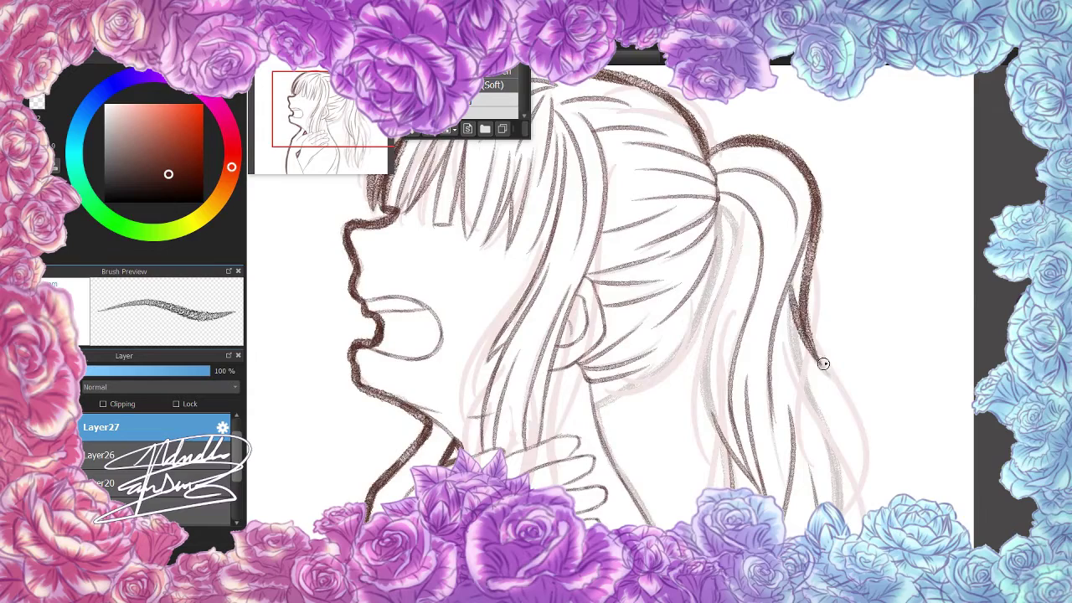
{"action": "scroll", "coordinate": [725, 179], "scroll_direction": "down", "scroll_amount": 2}
{"action": "left_click_drag", "start_coordinate": [723, 159], "coordinate": [597, 352]}
{"action": "scroll", "coordinate": [599, 287], "scroll_direction": "down", "scroll_amount": 2}
{"action": "scroll", "coordinate": [598, 287], "scroll_direction": "down", "scroll_amount": 2}
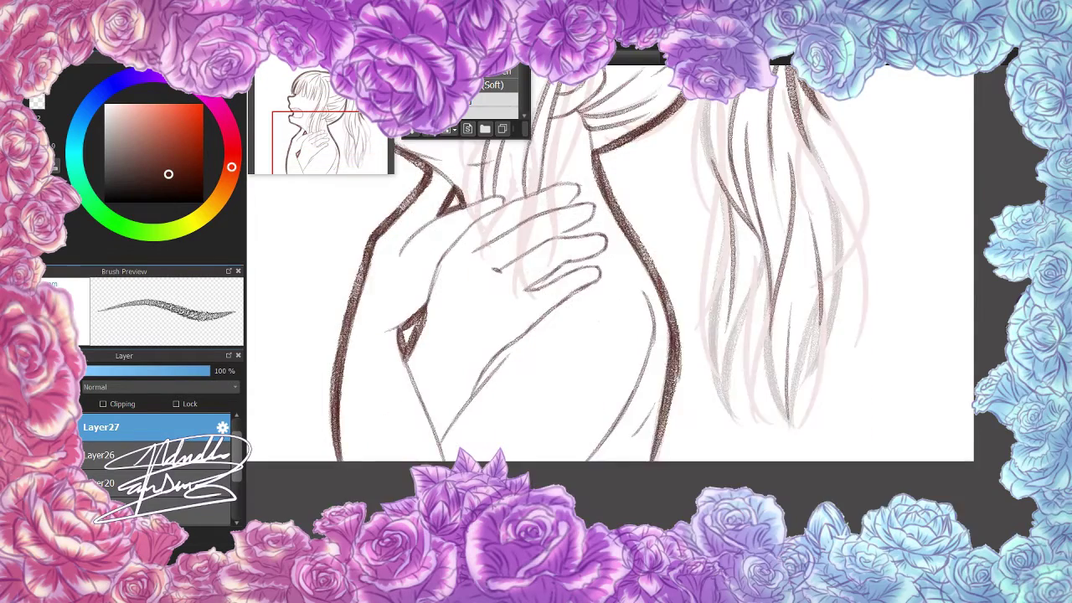
- Continue the thick dark brown outline along the ponytail's inner and outer edges and around its lower tips
{"action": "scroll", "coordinate": [754, 293], "scroll_direction": "up", "scroll_amount": 3}
{"action": "left_click_drag", "start_coordinate": [838, 276], "coordinate": [816, 478]}
{"action": "scroll", "coordinate": [816, 377], "scroll_direction": "down", "scroll_amount": 2}
{"action": "left_click_drag", "start_coordinate": [839, 335], "coordinate": [802, 433]}
{"action": "left_click_drag", "start_coordinate": [779, 370], "coordinate": [794, 491]}
{"action": "mouse_move", "coordinate": [787, 301]}
{"action": "left_mouse_down"}
{"action": "mouse_move", "coordinate": [762, 481]}
{"action": "mouse_move", "coordinate": [725, 466]}
{"action": "left_mouse_up"}
{"action": "scroll", "coordinate": [725, 335], "scroll_direction": "up", "scroll_amount": 2}
{"action": "mouse_move", "coordinate": [742, 97]}
{"action": "left_mouse_down"}
{"action": "mouse_move", "coordinate": [727, 166]}
{"action": "mouse_move", "coordinate": [728, 464]}
{"action": "mouse_move", "coordinate": [719, 489]}
{"action": "left_mouse_up"}
{"action": "scroll", "coordinate": [719, 377], "scroll_direction": "down", "scroll_amount": 2}
- Add a new layer and draw loose light pink strands beside the face and over the ear, neck and hand
{"action": "key", "text": "ctrl+shift+n"}
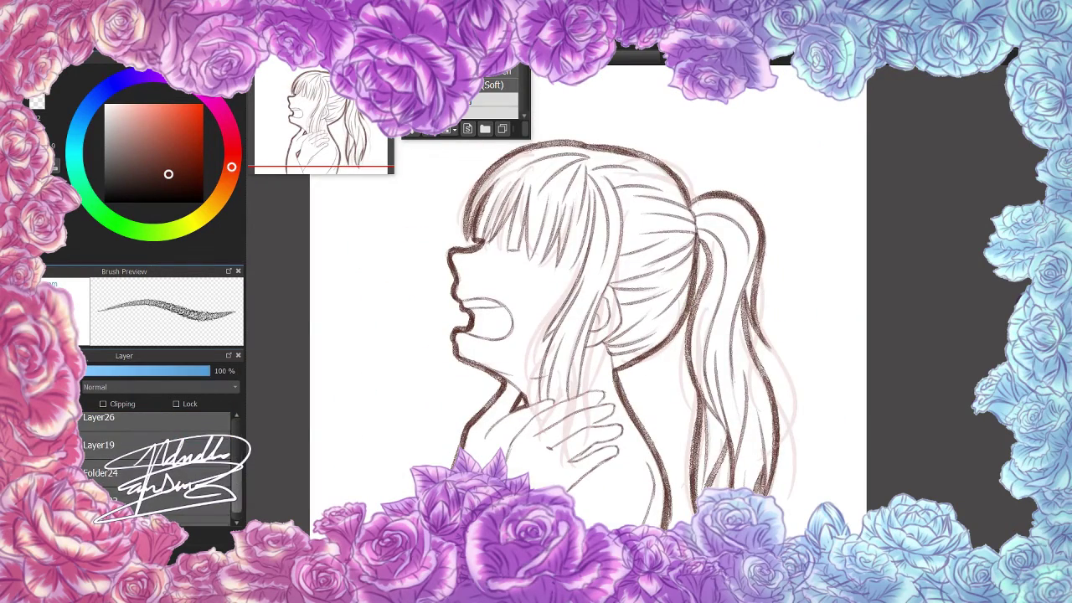
{"action": "scroll", "coordinate": [545, 250], "scroll_direction": "up", "scroll_amount": 2}
{"action": "left_click", "coordinate": [502, 86]}
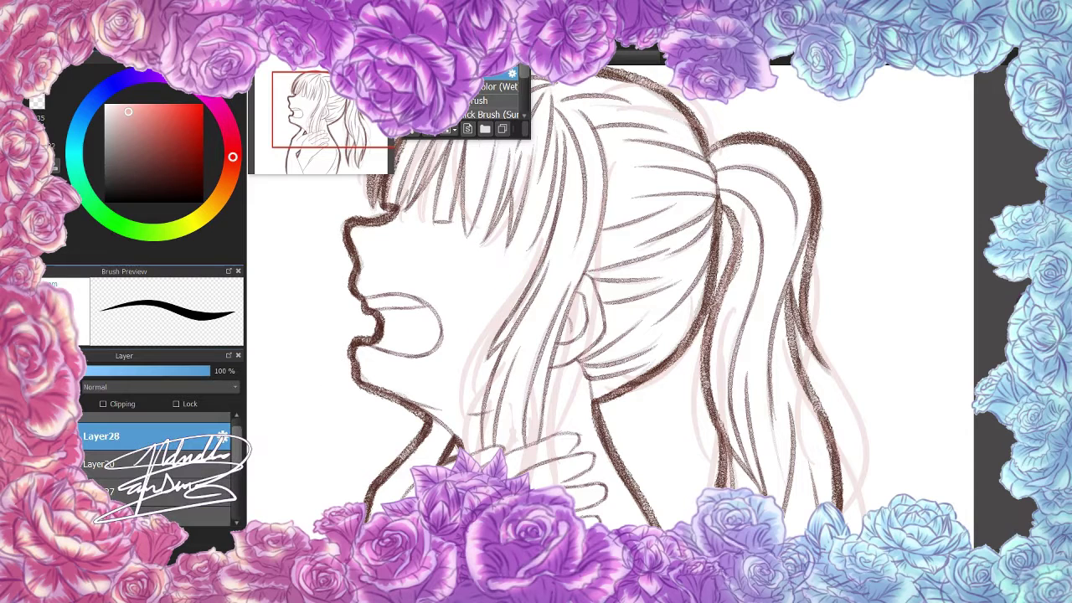
{"action": "mouse_move", "coordinate": [460, 411]}
{"action": "left_mouse_down"}
{"action": "mouse_move", "coordinate": [537, 257]}
{"action": "mouse_move", "coordinate": [473, 410]}
{"action": "left_mouse_up"}
{"action": "left_click_drag", "start_coordinate": [512, 343], "coordinate": [462, 448]}
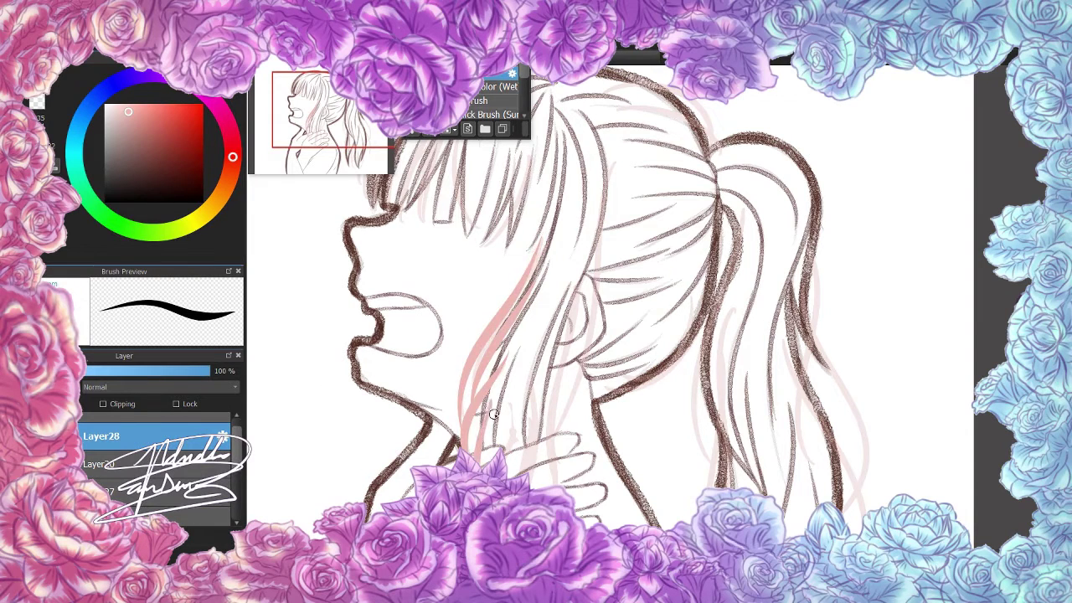
{"action": "left_click_drag", "start_coordinate": [516, 403], "coordinate": [504, 462]}
{"action": "scroll", "coordinate": [519, 376], "scroll_direction": "down", "scroll_amount": 3}
{"action": "left_click_drag", "start_coordinate": [580, 158], "coordinate": [545, 428]}
{"action": "left_click_drag", "start_coordinate": [607, 134], "coordinate": [552, 359]}
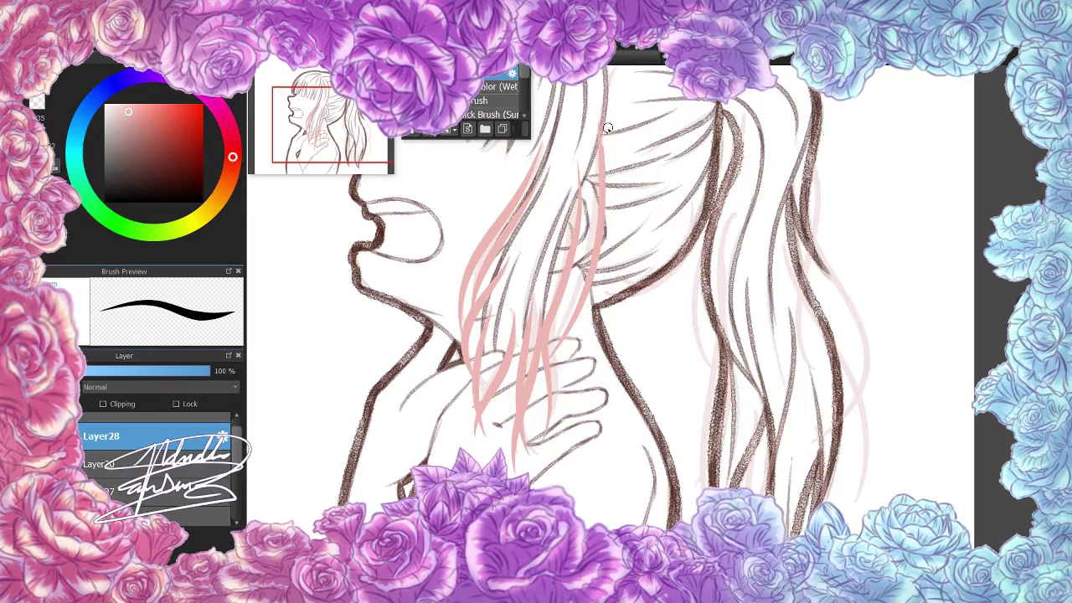
- Draw loose light pink strands at the nape and along both edges of the ponytail down to its tips
{"action": "left_click_drag", "start_coordinate": [695, 253], "coordinate": [604, 279]}
{"action": "left_click_drag", "start_coordinate": [726, 210], "coordinate": [695, 394]}
{"action": "left_click_drag", "start_coordinate": [734, 151], "coordinate": [695, 476]}
{"action": "left_click_drag", "start_coordinate": [750, 313], "coordinate": [778, 494]}
{"action": "left_click_drag", "start_coordinate": [799, 345], "coordinate": [822, 509]}
{"action": "left_click_drag", "start_coordinate": [816, 155], "coordinate": [805, 306]}
- Add loose light pink strands around the crown, the forehead, the bangs and the top of the ponytail
{"action": "scroll", "coordinate": [626, 216], "scroll_direction": "up", "scroll_amount": 5}
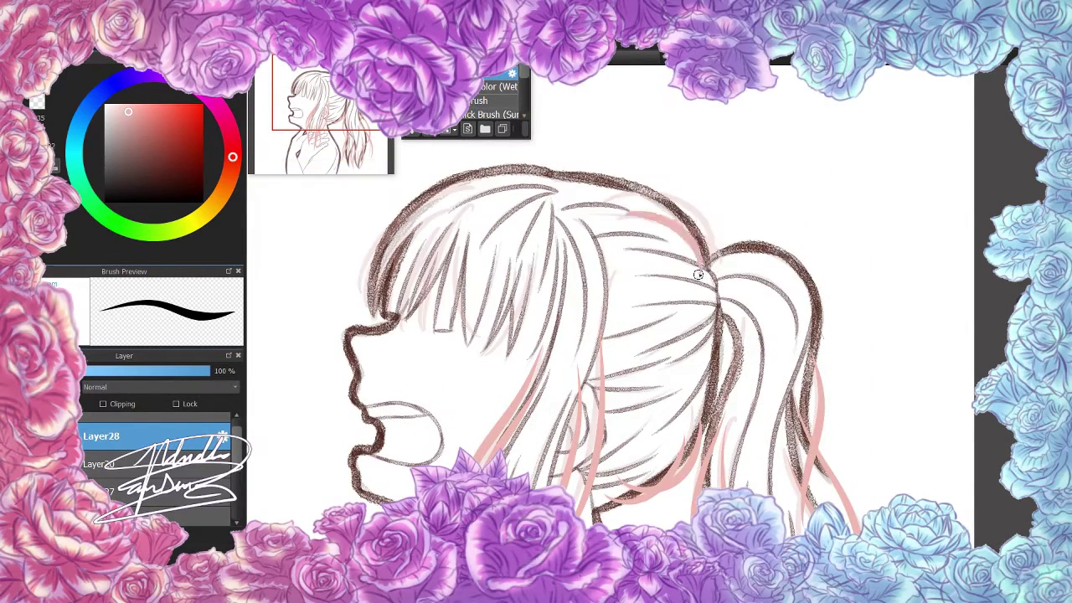
{"action": "left_click_drag", "start_coordinate": [603, 200], "coordinate": [720, 251]}
{"action": "left_click_drag", "start_coordinate": [460, 183], "coordinate": [364, 293]}
{"action": "left_click_drag", "start_coordinate": [824, 303], "coordinate": [759, 237]}
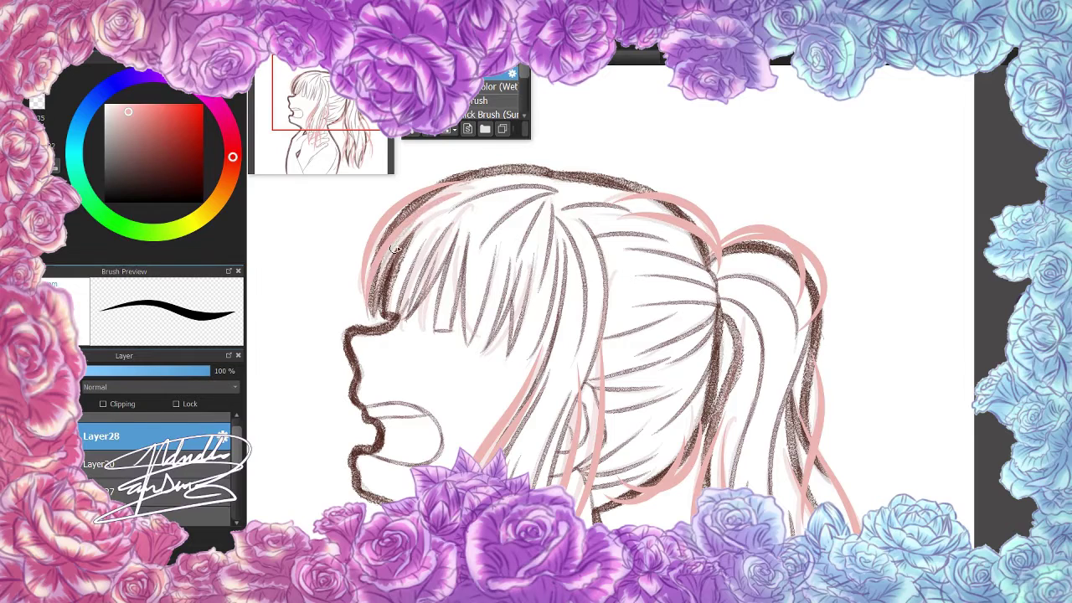
{"action": "left_click_drag", "start_coordinate": [452, 208], "coordinate": [412, 324]}
{"action": "left_click_drag", "start_coordinate": [528, 256], "coordinate": [494, 348]}
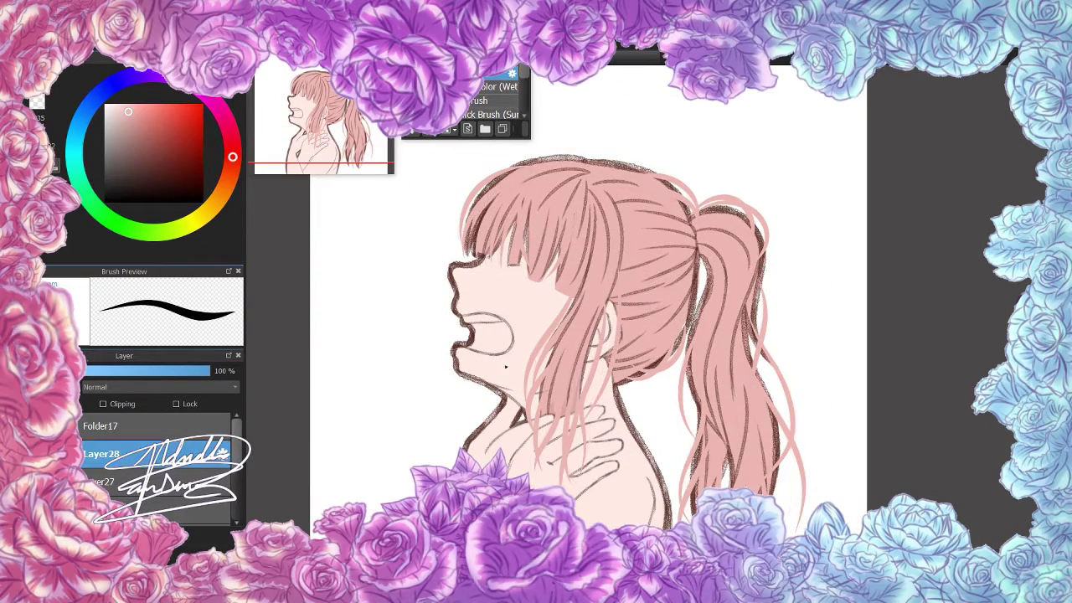
- Recolour the inner line art of the hair, hands and body in pinkish red
{"action": "key", "text": "ctrl+minus"}
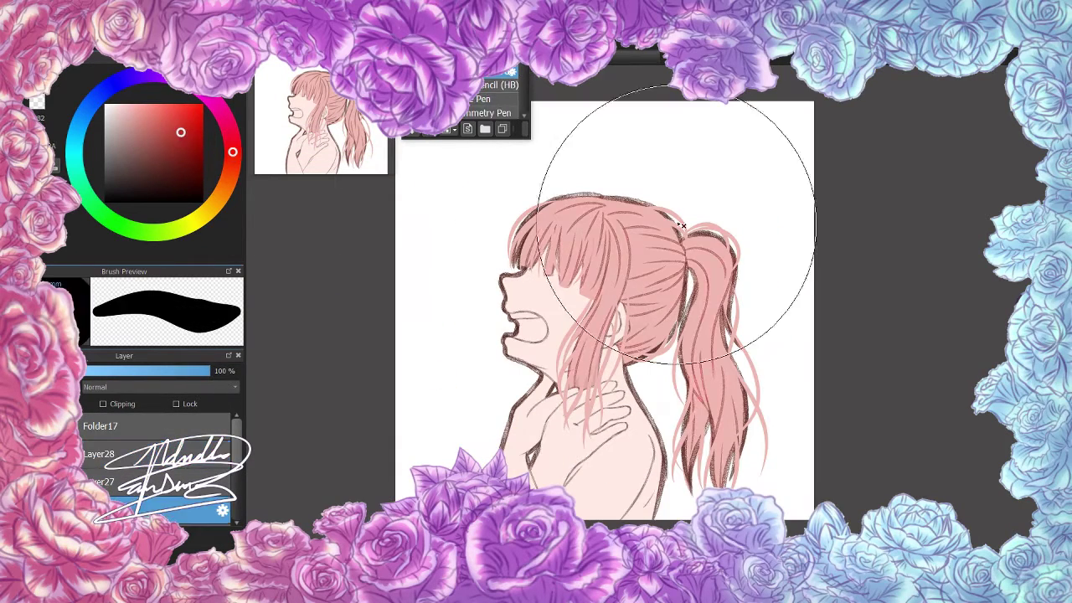
{"action": "key", "text": "ctrl+plus"}
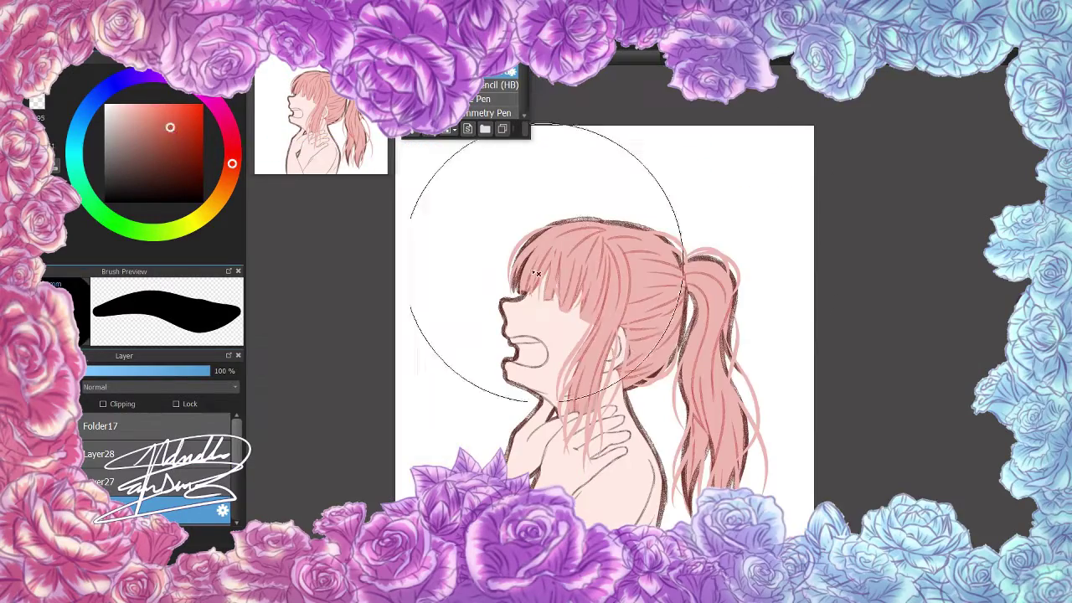
{"action": "key", "text": "ctrl+minus"}
{"action": "key", "text": "ctrl+plus"}
{"action": "key", "text": "ctrl+minus"}
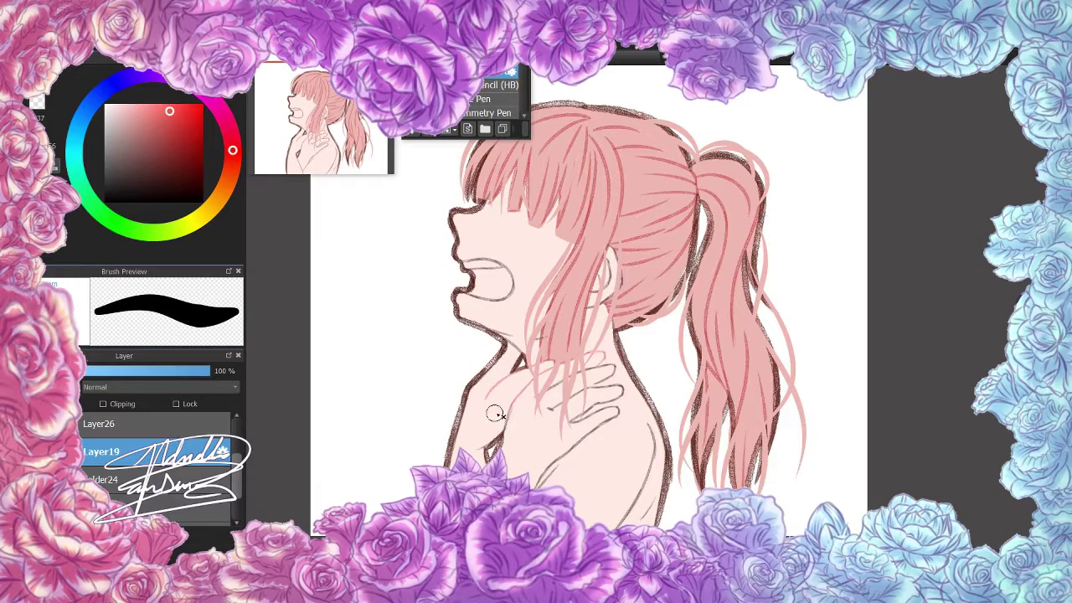
{"action": "mouse_move", "coordinate": [494, 413]}
{"action": "left_mouse_down"}
{"action": "mouse_move", "coordinate": [652, 307]}
{"action": "mouse_move", "coordinate": [487, 419]}
{"action": "mouse_move", "coordinate": [571, 339]}
{"action": "mouse_move", "coordinate": [474, 454]}
{"action": "mouse_move", "coordinate": [596, 406]}
{"action": "left_mouse_up"}
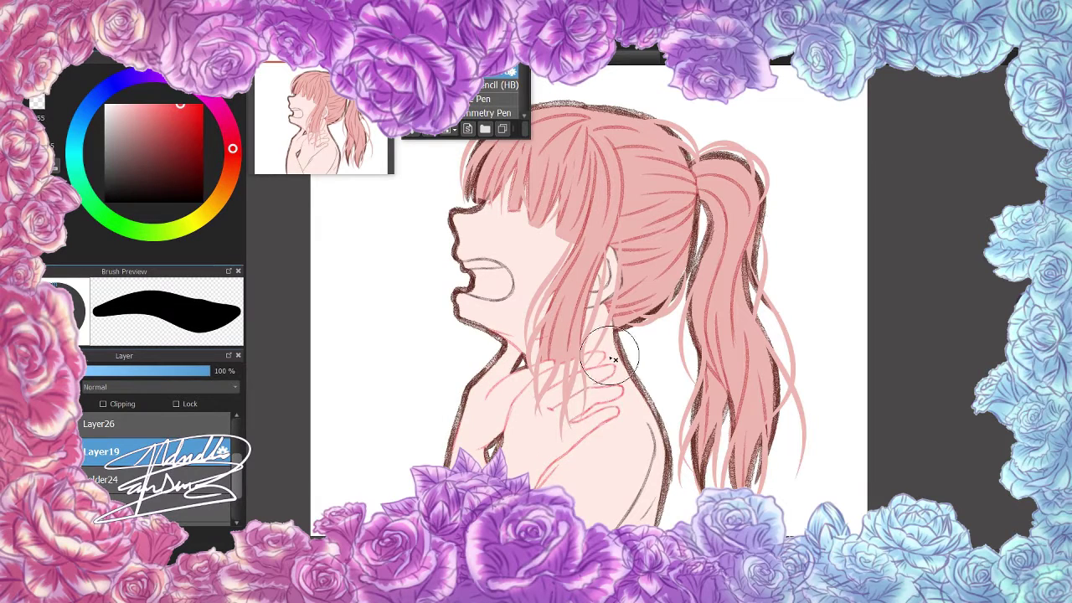
{"action": "key", "text": "ctrl+minus"}
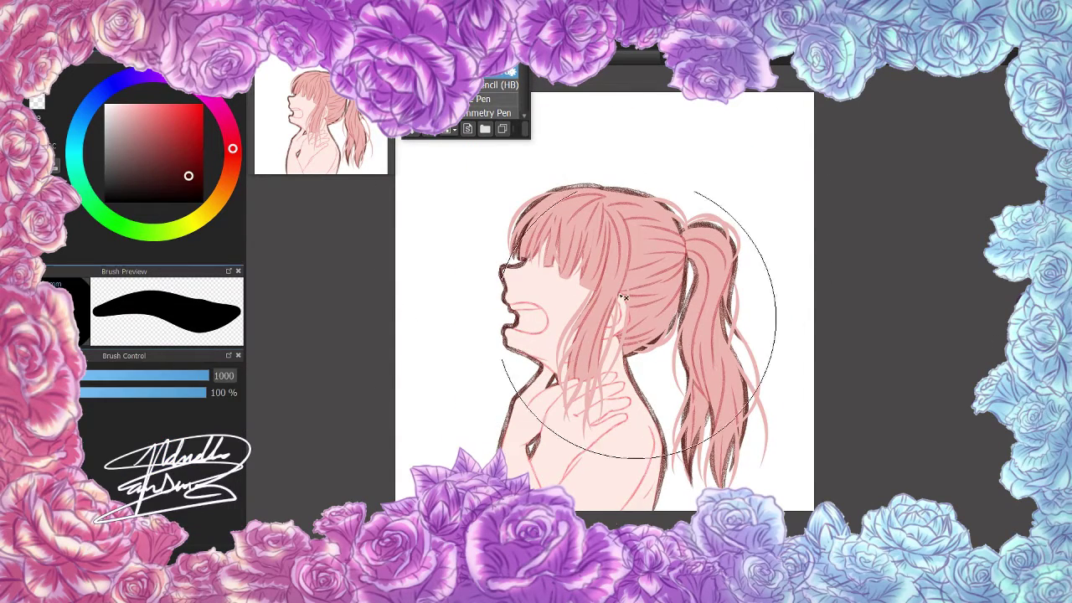
- Recolour the thick outer outline black and fill the background with purple
{"action": "key", "text": "ctrl+plus"}
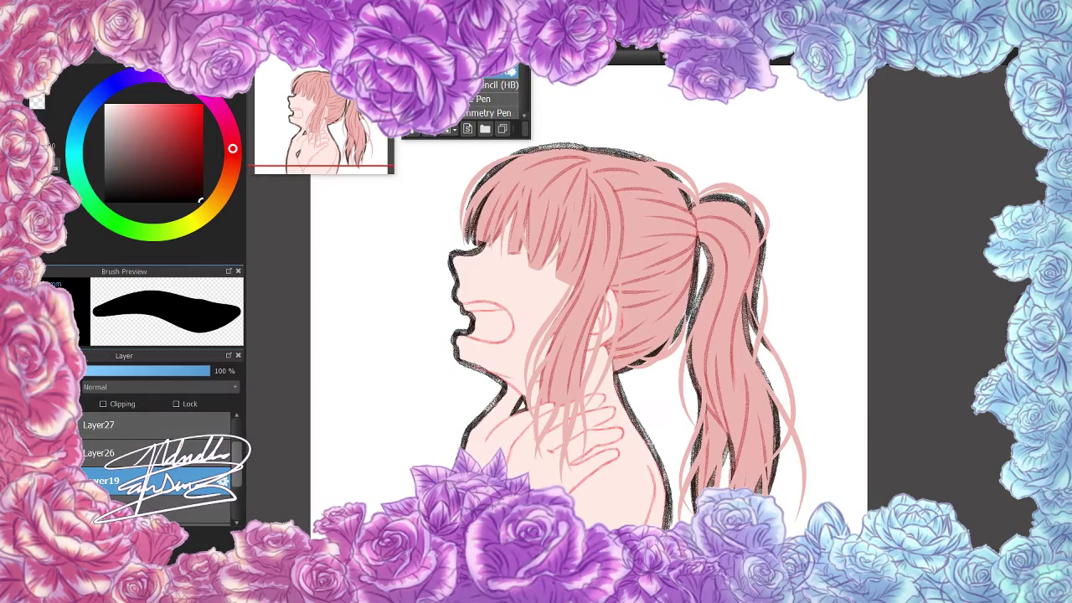
{"action": "key", "text": "bracketleft"}
{"action": "mouse_move", "coordinate": [503, 371]}
{"action": "left_mouse_down"}
{"action": "mouse_move", "coordinate": [502, 289]}
{"action": "mouse_move", "coordinate": [565, 358]}
{"action": "left_mouse_up"}
{"action": "key", "text": "ctrl+plus"}
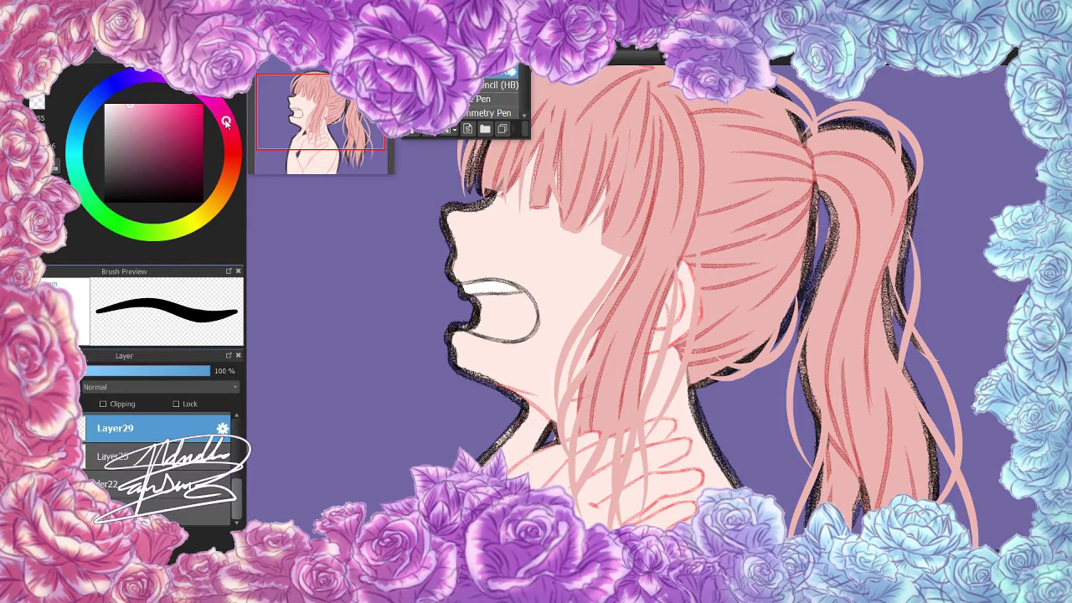
- Colour the inside of the open mouth light pink below the white teeth
{"action": "left_click_drag", "start_coordinate": [497, 303], "coordinate": [501, 315]}
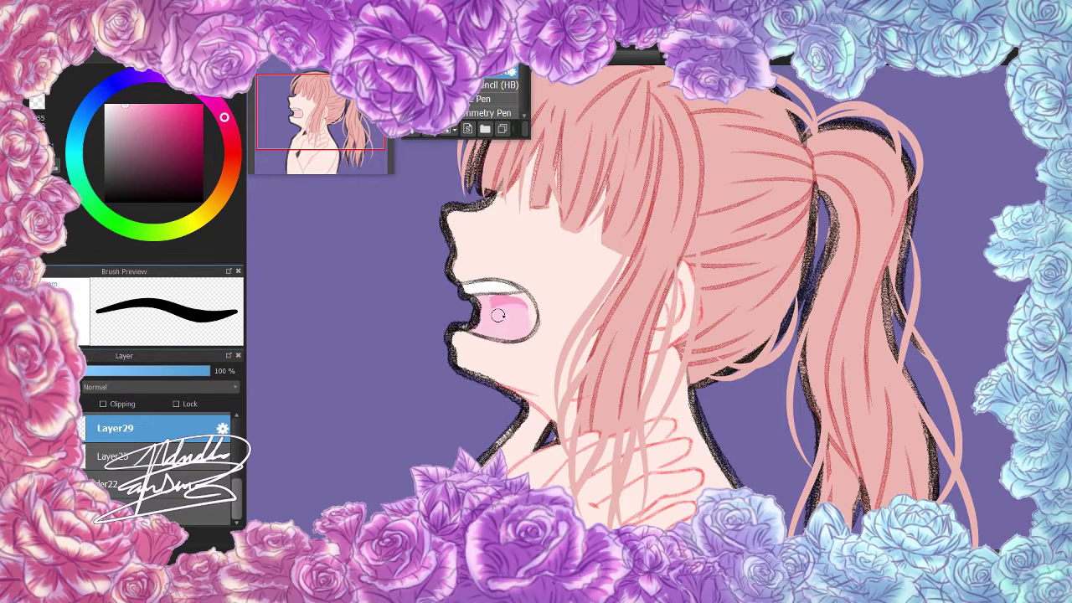
{"action": "key", "text": "ctrl+minus"}
{"action": "key", "text": "h"}
{"action": "key", "text": "Down"}
{"action": "key", "text": "bracketright"}
{"action": "key", "text": "h"}
{"action": "scroll", "coordinate": [694, 436], "scroll_direction": "down", "scroll_amount": 2}
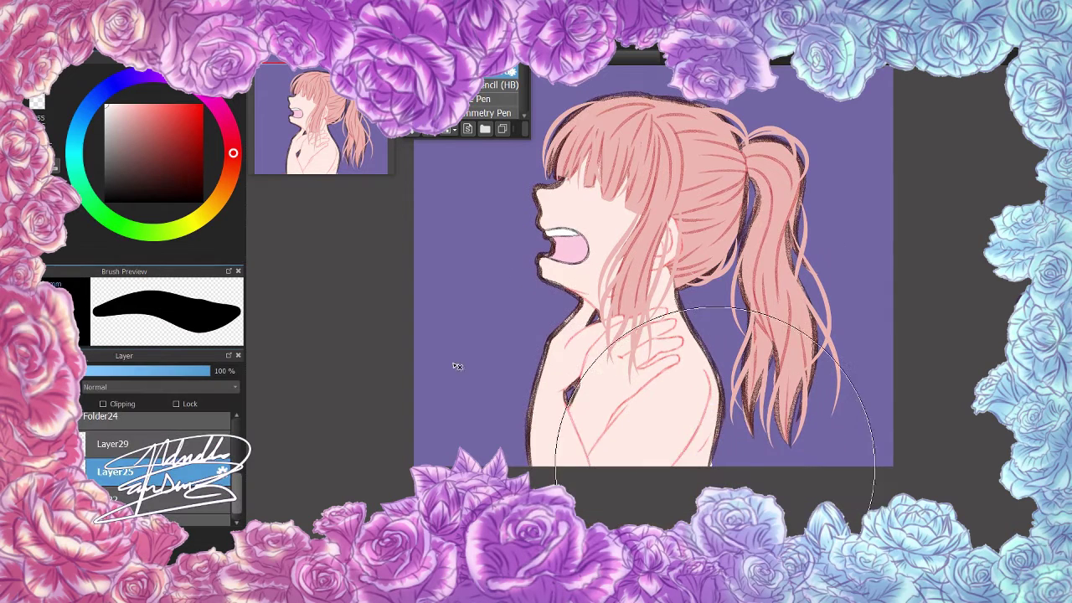
- Repaint the whole background behind the girl in pale pink
{"action": "key", "text": "e"}
{"action": "scroll", "coordinate": [822, 318], "scroll_direction": "up", "scroll_amount": 2}
{"action": "key", "text": "h"}
{"action": "key", "text": "ctrl+minus"}
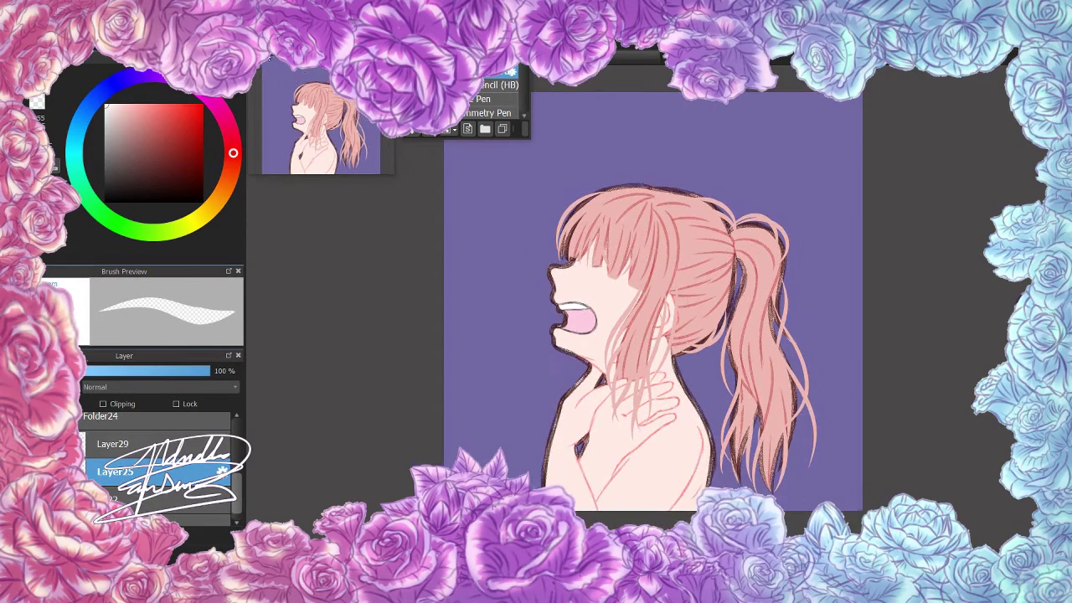
{"action": "key", "text": "Down"}
{"action": "key", "text": "b"}
{"action": "left_click_drag", "start_coordinate": [536, 401], "coordinate": [753, 210]}
{"action": "key", "text": "h"}
{"action": "mouse_move", "coordinate": [849, 113]}
{"action": "left_mouse_down"}
{"action": "mouse_move", "coordinate": [884, 143]}
{"action": "mouse_move", "coordinate": [927, 329]}
{"action": "left_mouse_up"}
{"action": "key", "text": "ctrl+minus"}
{"action": "key", "text": "h"}
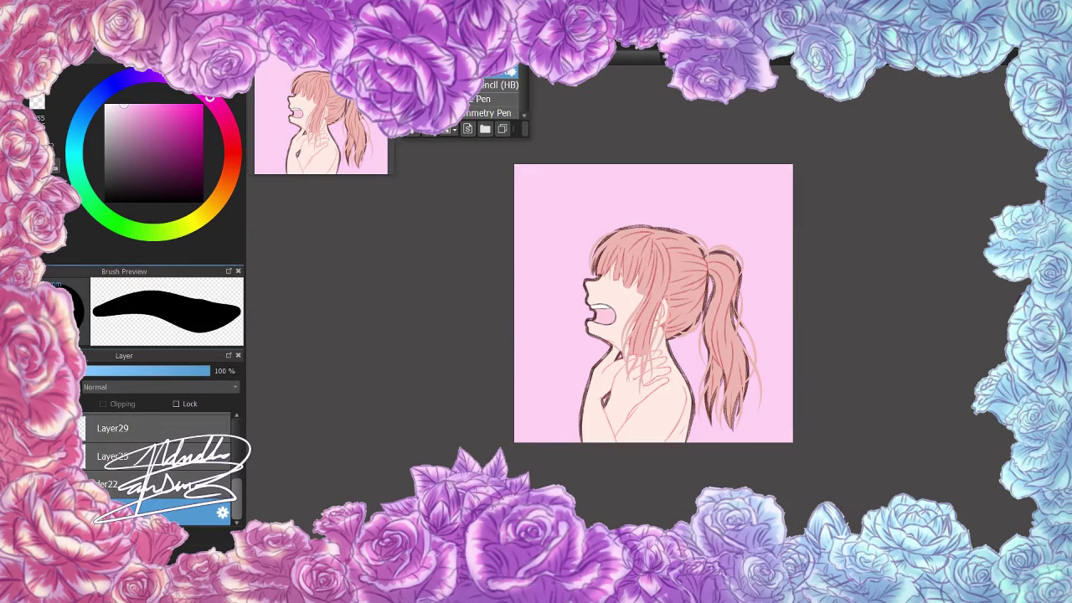
- Add the white text "I CAN'T BREATHE I CAN'T BREATHE" in Sandoll 단아 Bold along the canvas's upper edge
{"action": "left_click", "coordinate": [539, 208]}
{"action": "left_click", "coordinate": [360, 225]}
{"action": "scroll", "coordinate": [462, 274], "scroll_direction": "down", "scroll_amount": 5}
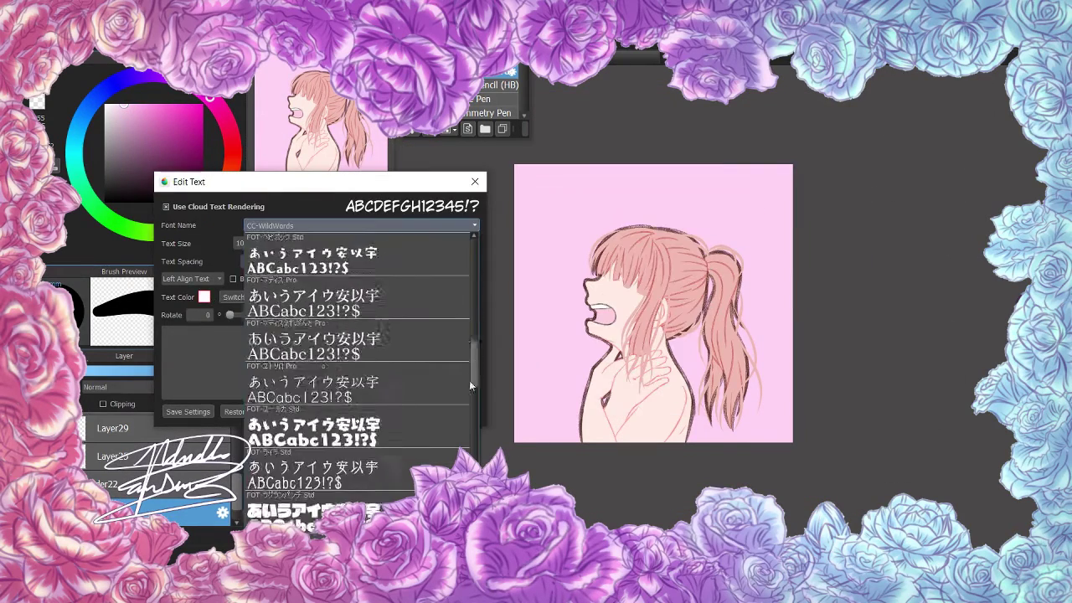
{"action": "left_click", "coordinate": [377, 342]}
{"action": "key", "text": "ctrl+a"}
{"action": "key", "text": "ctrl+c"}
{"action": "key", "text": "End"}
{"action": "key", "text": "ctrl+v"}
{"action": "left_click", "coordinate": [436, 411]}
{"action": "left_click_drag", "start_coordinate": [620, 205], "coordinate": [632, 183]}
- Repeat the "I CAN'T BREATHE I CAN'T BREATHE" line down the whole canvas with a text size of 10 pt
{"action": "left_click", "coordinate": [347, 346]}
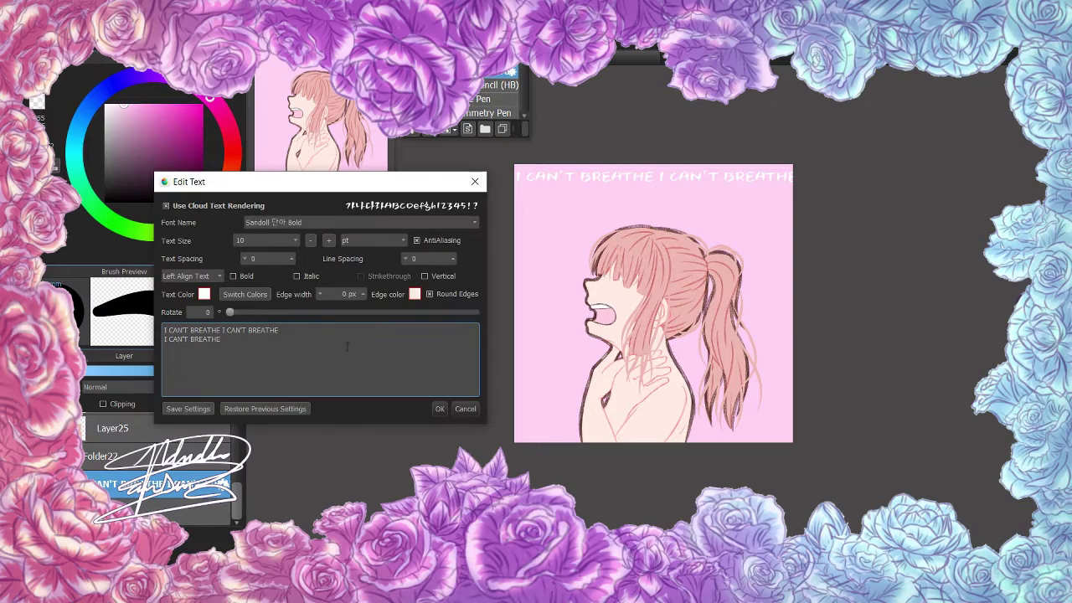
{"action": "key", "text": "ctrl+v"}
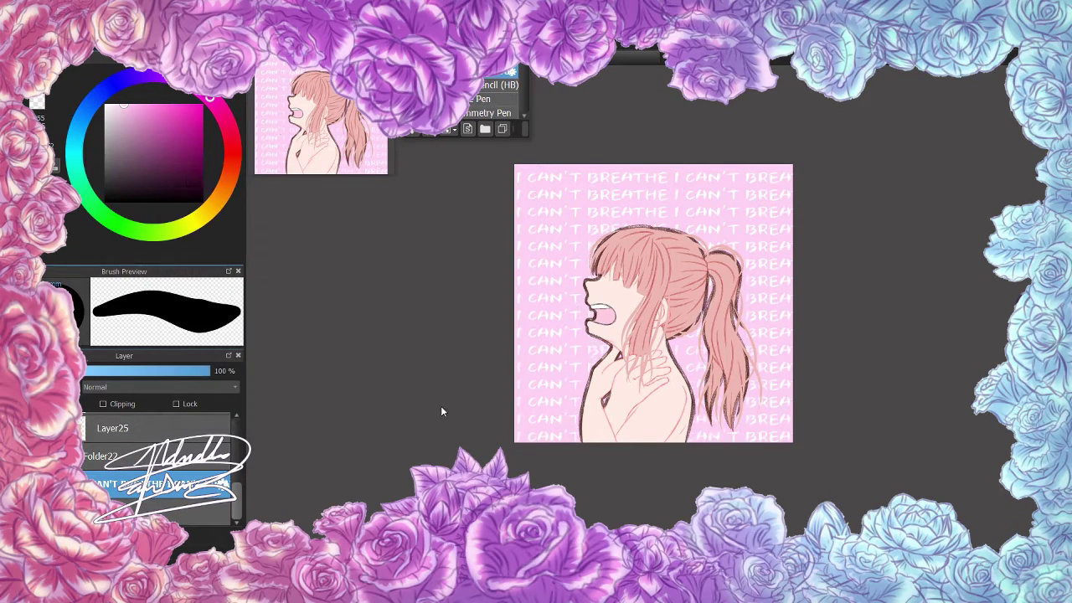
{"action": "left_click", "coordinate": [272, 241]}
{"action": "left_click", "coordinate": [276, 278]}
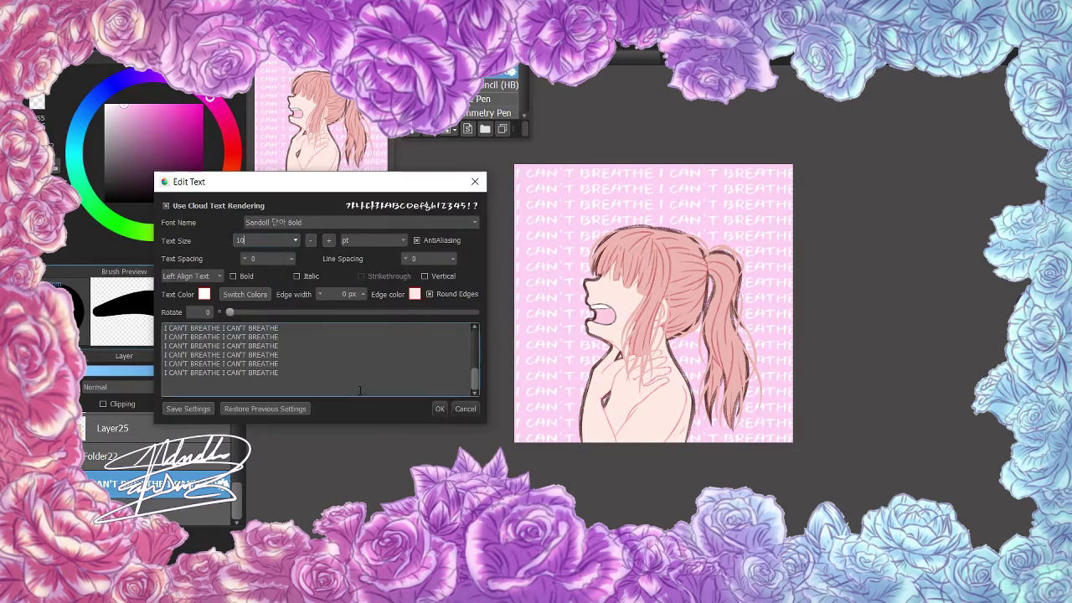
{"action": "scroll", "coordinate": [367, 298], "scroll_direction": "up", "scroll_amount": 2}
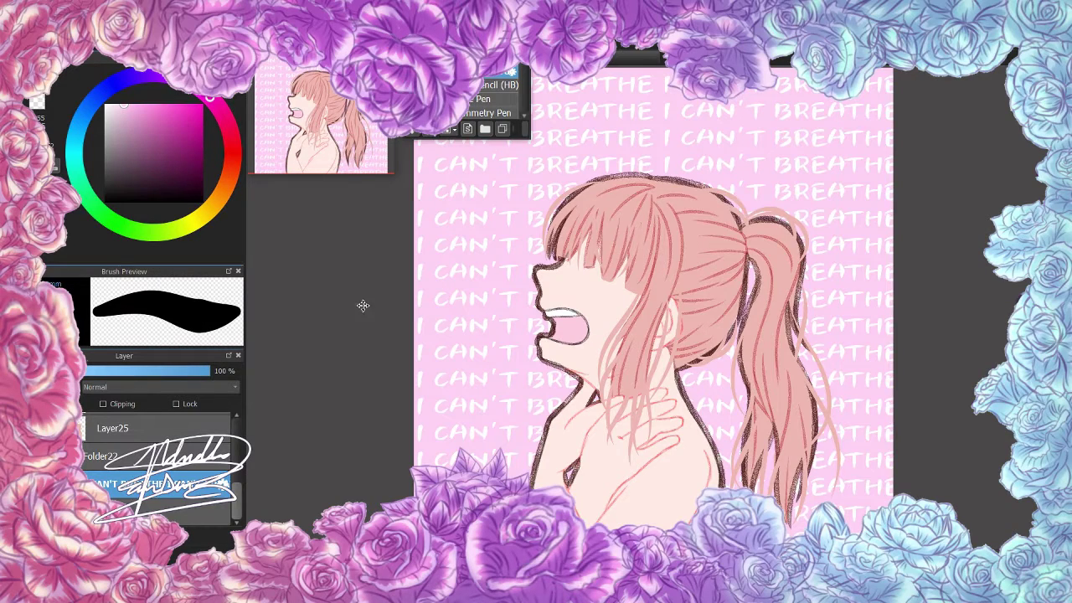
- Repaint the background behind the text in a warmer salmon pink
{"action": "mouse_move", "coordinate": [280, 284]}
{"action": "left_mouse_down"}
{"action": "mouse_move", "coordinate": [797, 90]}
{"action": "mouse_move", "coordinate": [630, 290]}
{"action": "mouse_move", "coordinate": [611, 299]}
{"action": "mouse_move", "coordinate": [803, 184]}
{"action": "mouse_move", "coordinate": [736, 251]}
{"action": "left_mouse_up"}
{"action": "left_click", "coordinate": [173, 132]}
{"action": "left_click", "coordinate": [124, 355]}
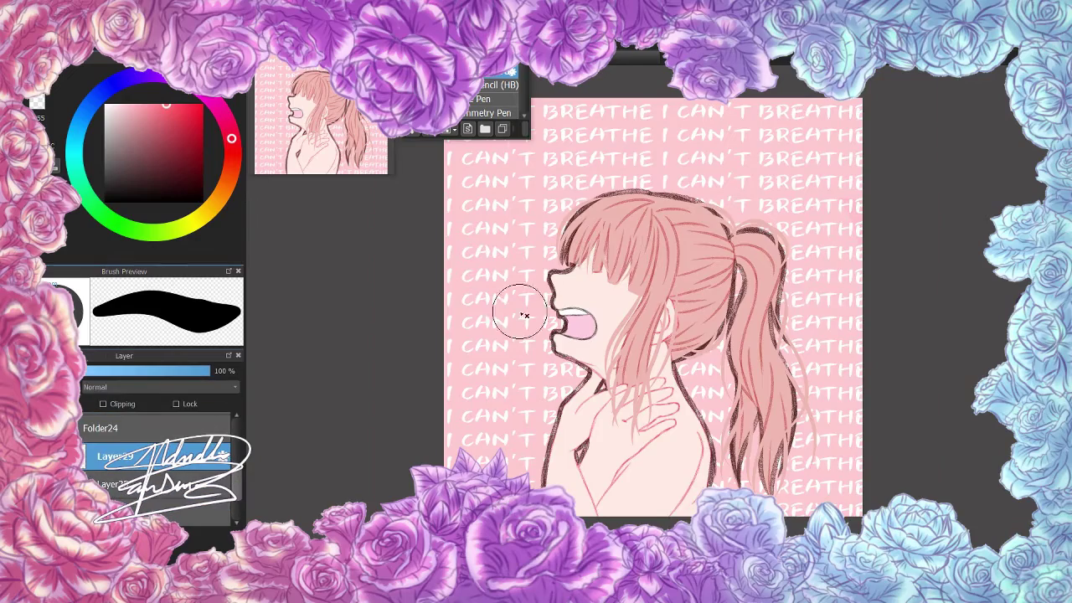
- Repaint the inside of the mouth in a deeper pink with a brush size of 31
{"action": "scroll", "coordinate": [521, 310], "scroll_direction": "up", "scroll_amount": 3}
{"action": "mouse_move", "coordinate": [411, 383]}
{"action": "left_mouse_down"}
{"action": "mouse_move", "coordinate": [447, 389]}
{"action": "mouse_move", "coordinate": [502, 335]}
{"action": "left_mouse_up"}
{"action": "left_click", "coordinate": [130, 375]}
{"action": "scroll", "coordinate": [595, 360], "scroll_direction": "down", "scroll_amount": 3}
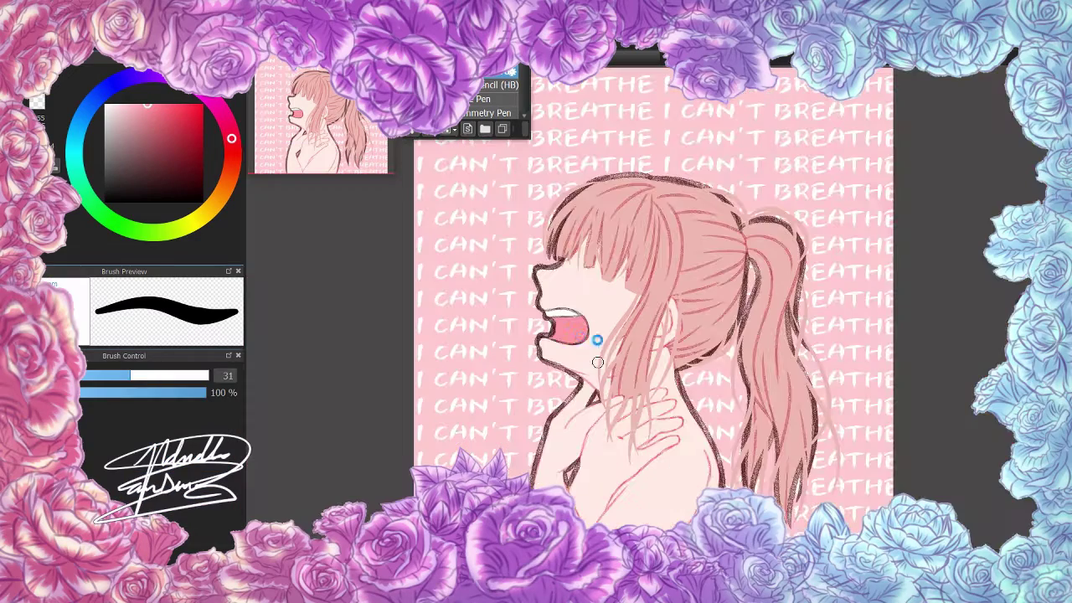
- Change layer blending modes to give the hair, skin and background paler colours
{"action": "left_click", "coordinate": [124, 355]}
{"action": "left_click", "coordinate": [160, 387]}
{"action": "left_click", "coordinate": [138, 435]}
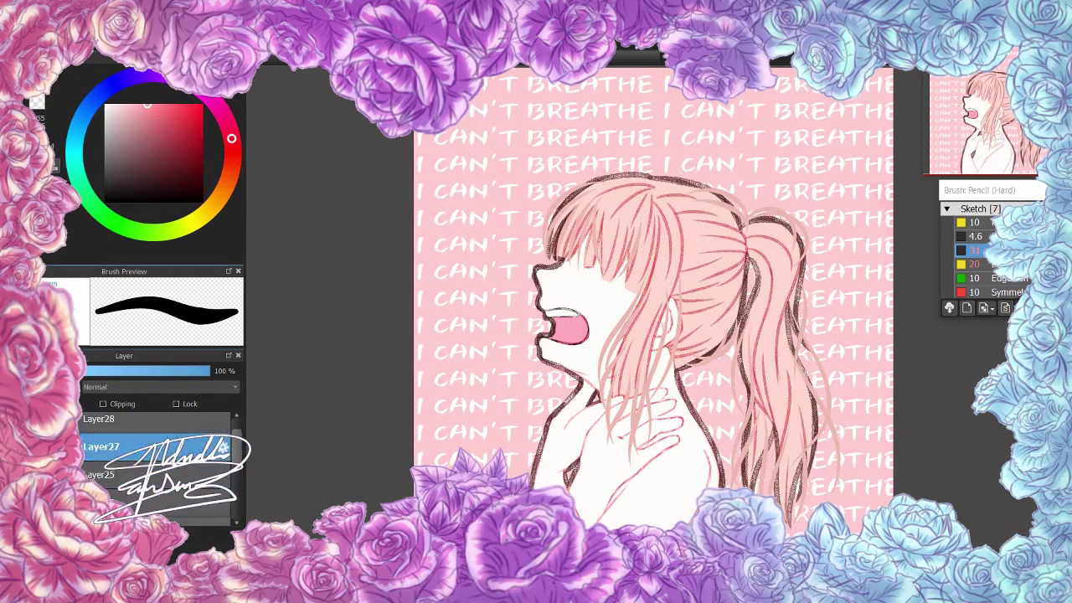
{"action": "left_click", "coordinate": [149, 388]}
{"action": "left_click", "coordinate": [131, 435]}
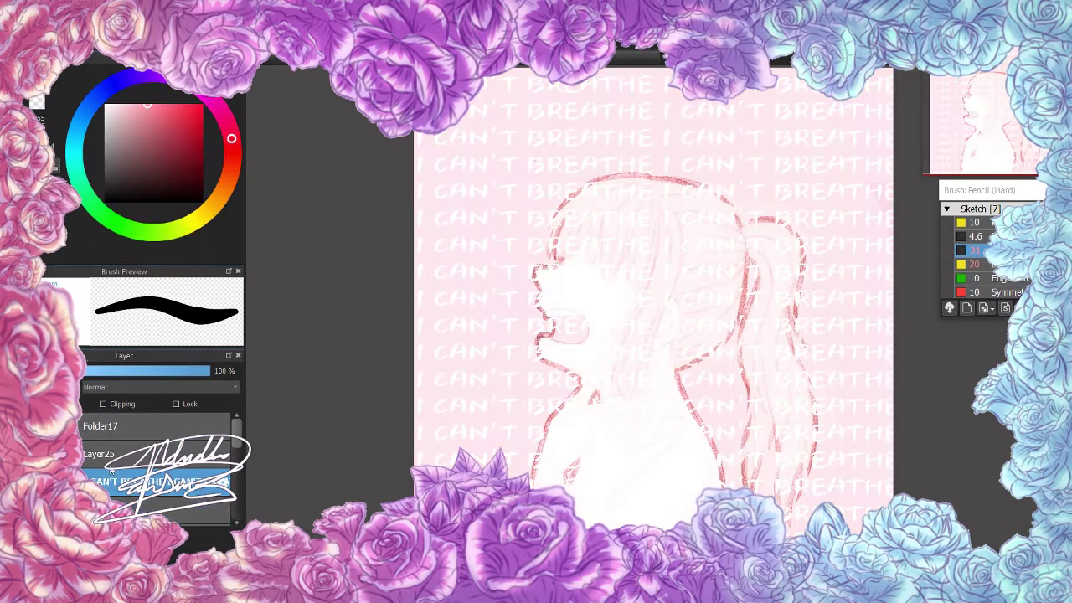
{"action": "left_click", "coordinate": [144, 453]}
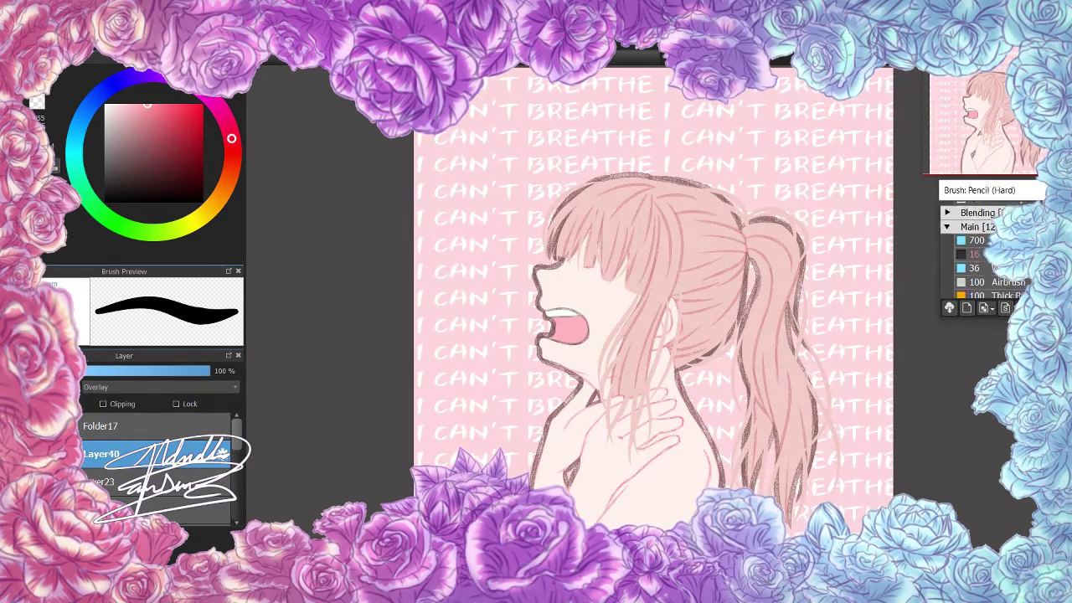
- Airbrush saturated red over the face profile, neck and shoulder on the Overlay layer and lower that layer's opacity
{"action": "left_click", "coordinate": [147, 371]}
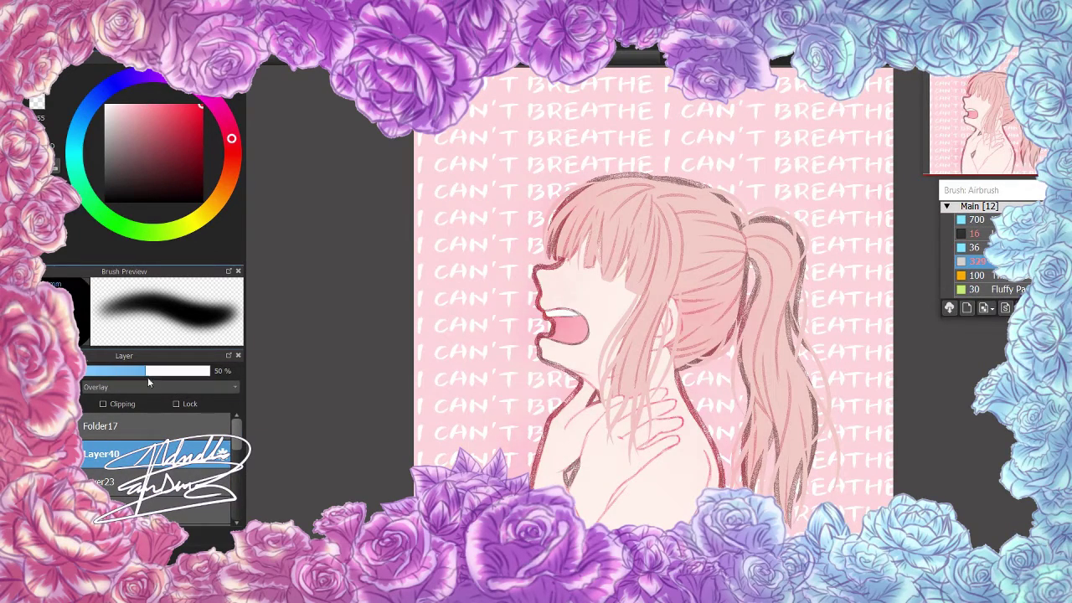
{"action": "left_click_drag", "start_coordinate": [535, 251], "coordinate": [586, 276]}
{"action": "left_click_drag", "start_coordinate": [602, 335], "coordinate": [720, 469]}
{"action": "left_click_drag", "start_coordinate": [145, 370], "coordinate": [107, 375]}
- Add an Overlay layer and dab light purple highlights across the bangs, crown, side locks and ponytail with Pencil (Hard)
{"action": "left_click", "coordinate": [151, 466]}
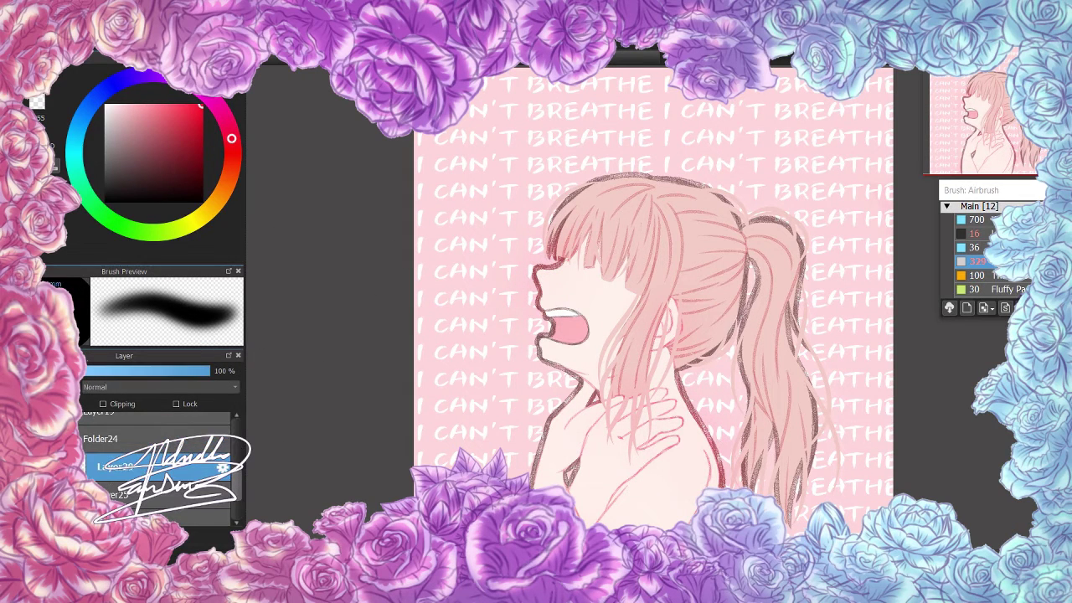
{"action": "left_click", "coordinate": [971, 206]}
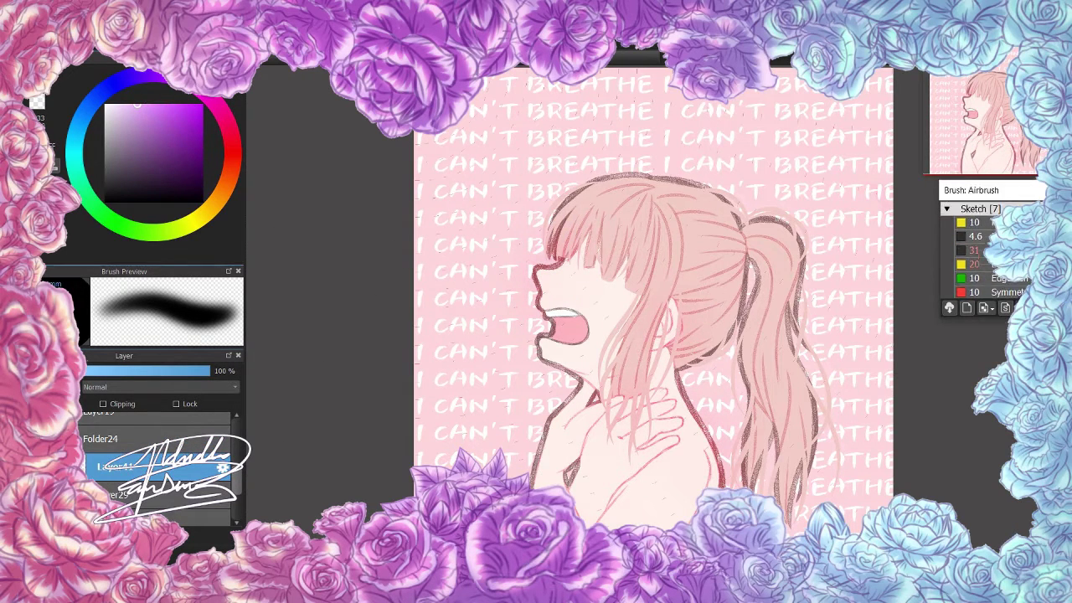
{"action": "scroll", "coordinate": [595, 161], "scroll_direction": "up", "scroll_amount": 3}
{"action": "left_click_drag", "start_coordinate": [517, 129], "coordinate": [529, 118]}
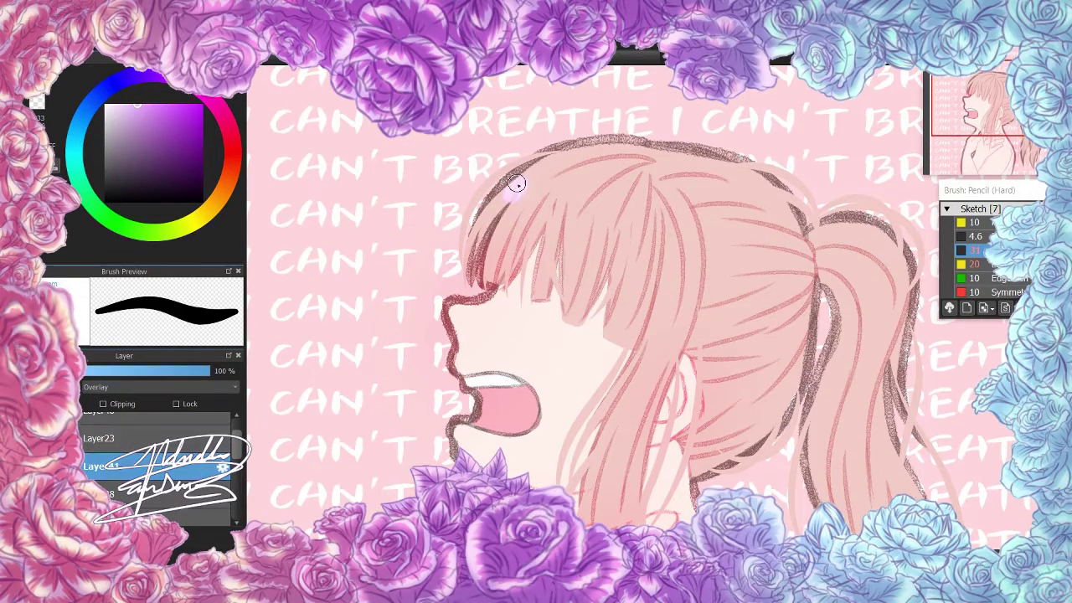
{"action": "scroll", "coordinate": [613, 202], "scroll_direction": "down", "scroll_amount": 2}
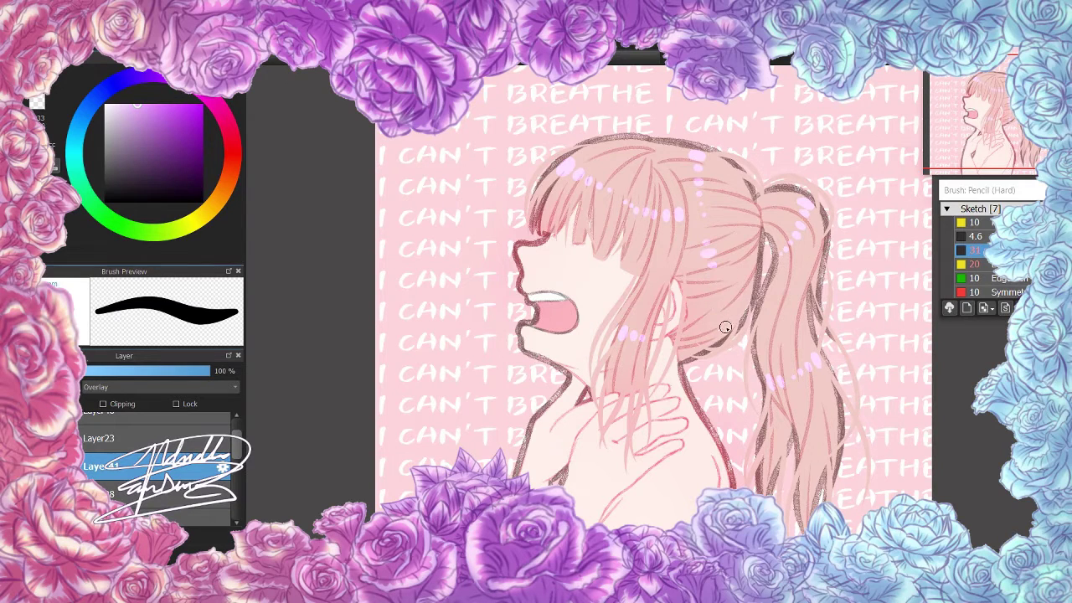
- Recolour the purple dab highlights across the bangs, crown, side locks and ponytail in pale yellow with touches of pale cyan
{"action": "scroll", "coordinate": [721, 325], "scroll_direction": "down", "scroll_amount": 1}
{"action": "left_click", "coordinate": [200, 218]}
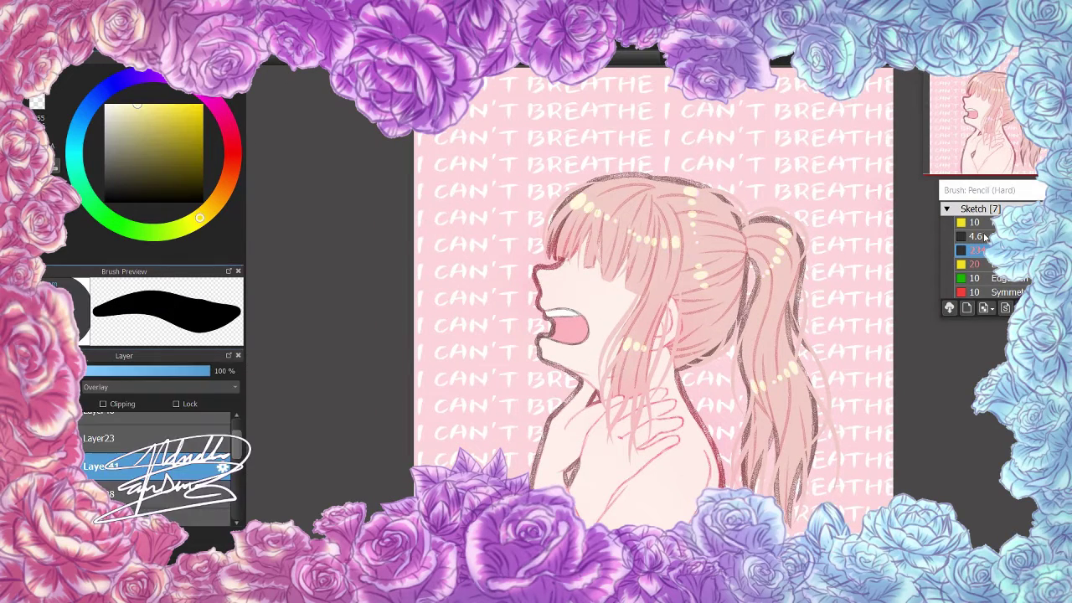
{"action": "left_click", "coordinate": [558, 188], "text": "alt"}
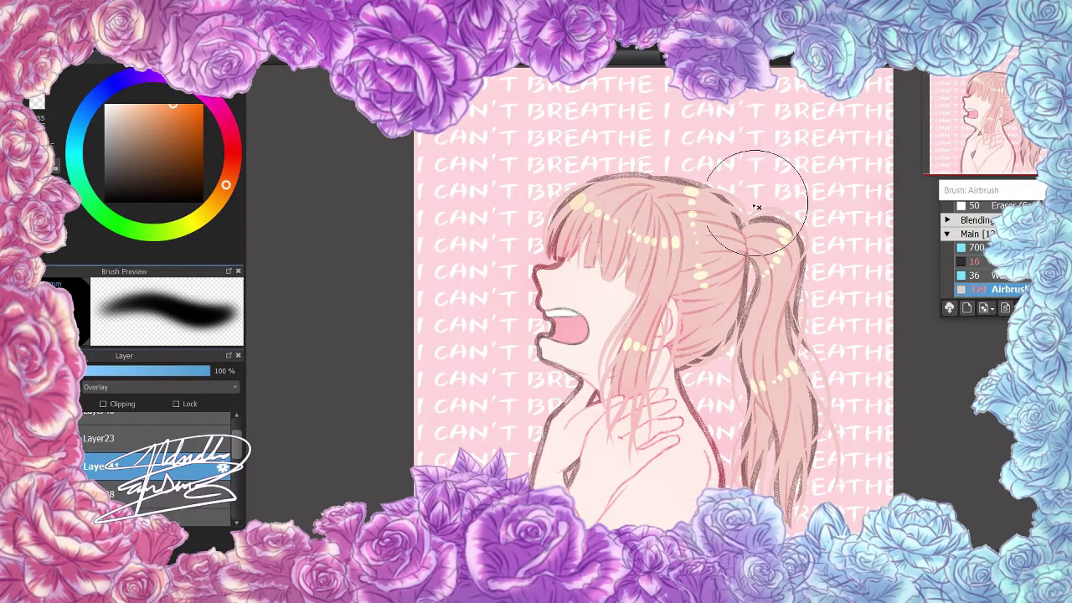
{"action": "left_click", "coordinate": [707, 279], "text": "alt"}
{"action": "left_click", "coordinate": [564, 234], "text": "alt"}
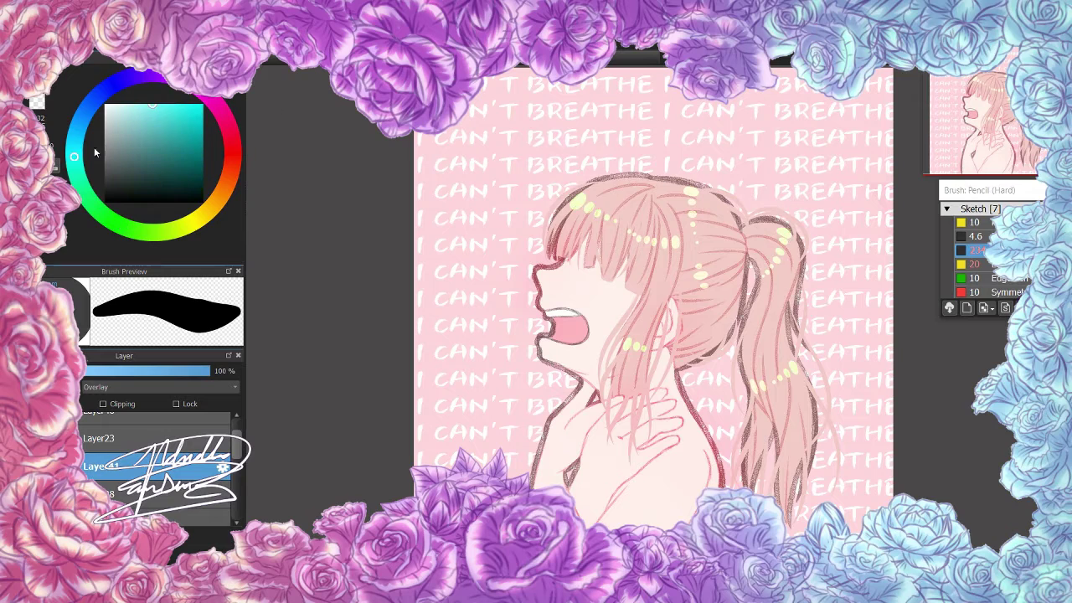
{"action": "left_click", "coordinate": [695, 273], "text": "alt"}
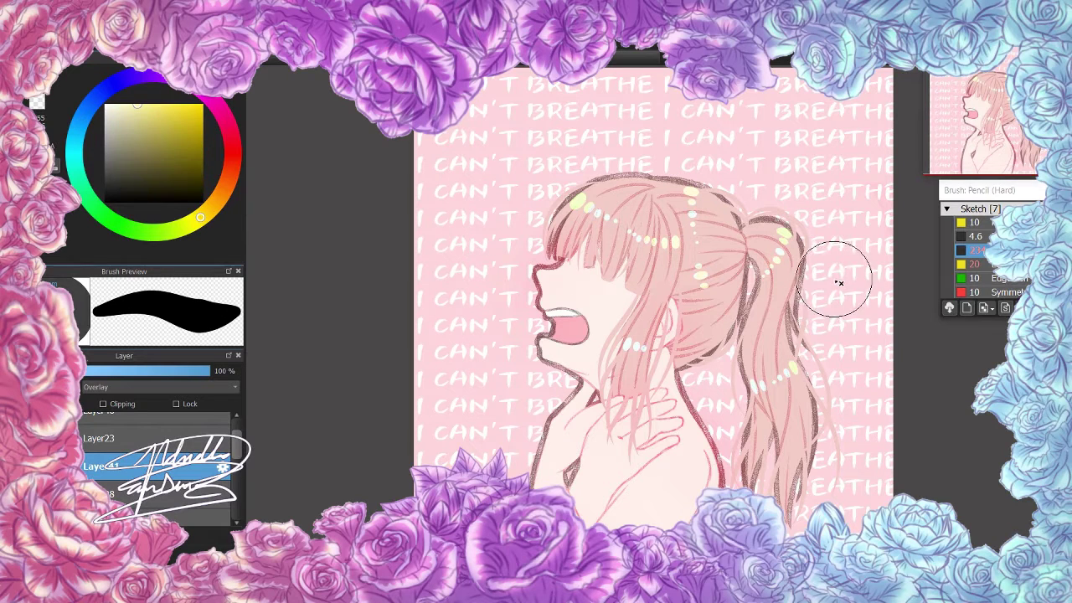
{"action": "left_click_drag", "start_coordinate": [78, 149], "coordinate": [74, 155]}
{"action": "key", "text": "ctrl+z"}
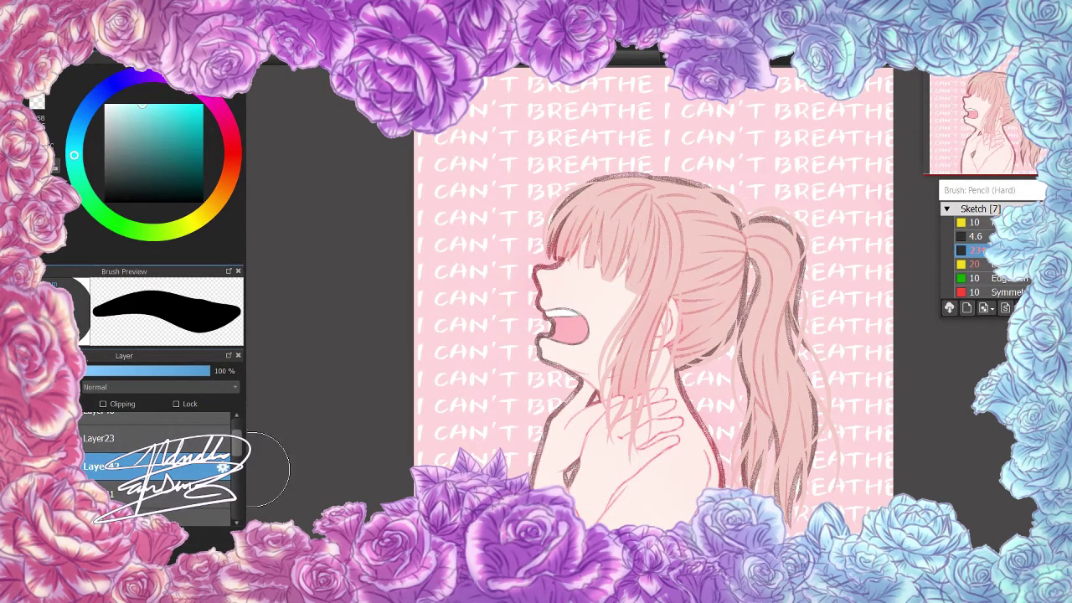
- Try pale cyan highlight dabs on the hair and short dark red strokes on a Multiply layer with Pencil (Hard)
{"action": "left_click", "coordinate": [950, 243]}
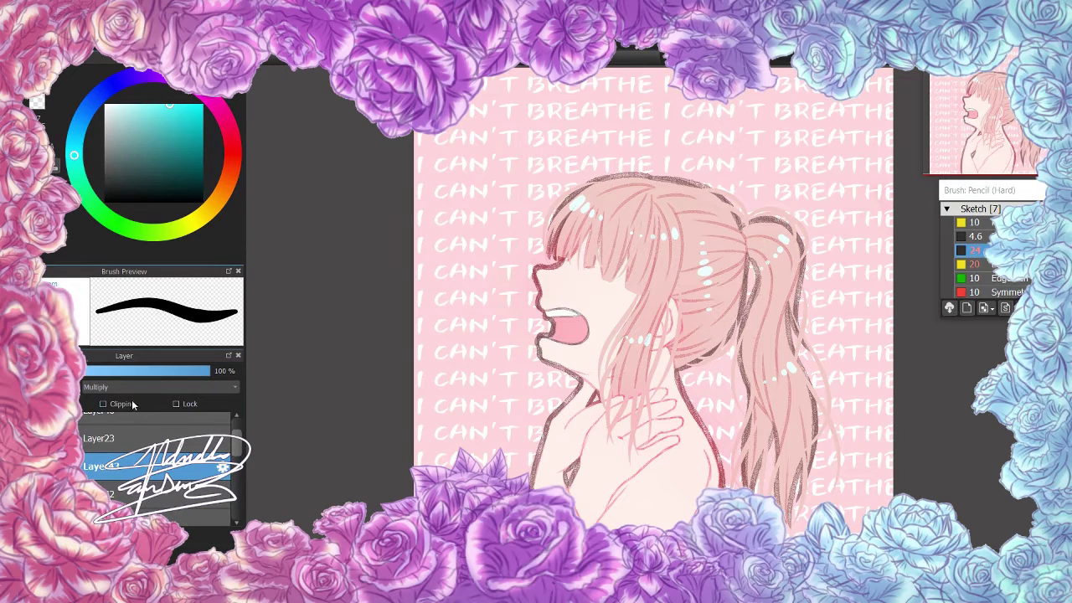
{"action": "scroll", "coordinate": [579, 208], "scroll_direction": "up", "scroll_amount": 3}
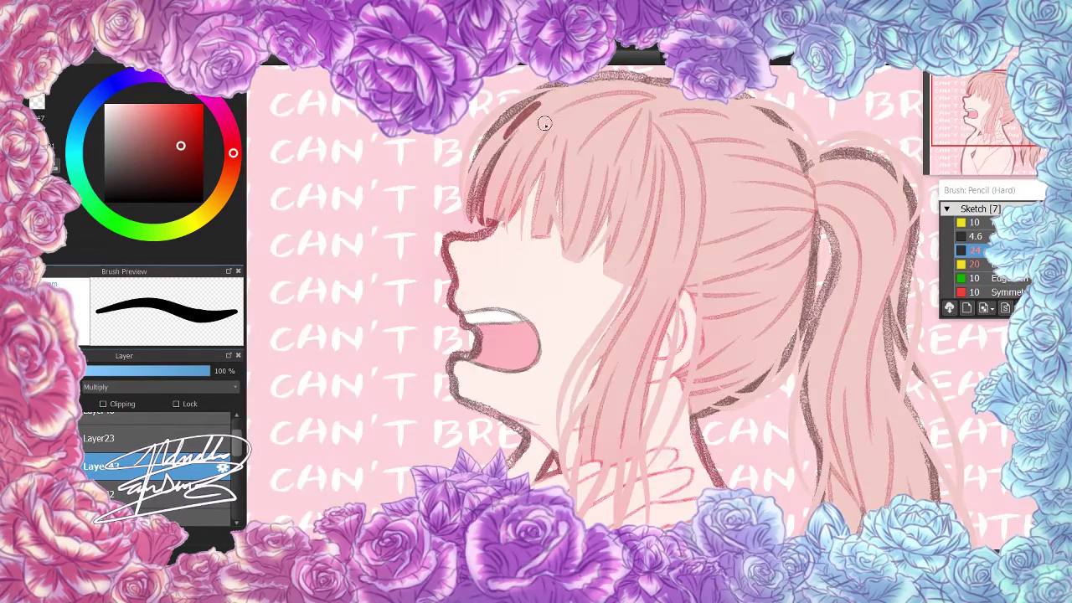
{"action": "scroll", "coordinate": [565, 191], "scroll_direction": "down", "scroll_amount": 2}
{"action": "left_click_drag", "start_coordinate": [576, 182], "coordinate": [565, 191]}
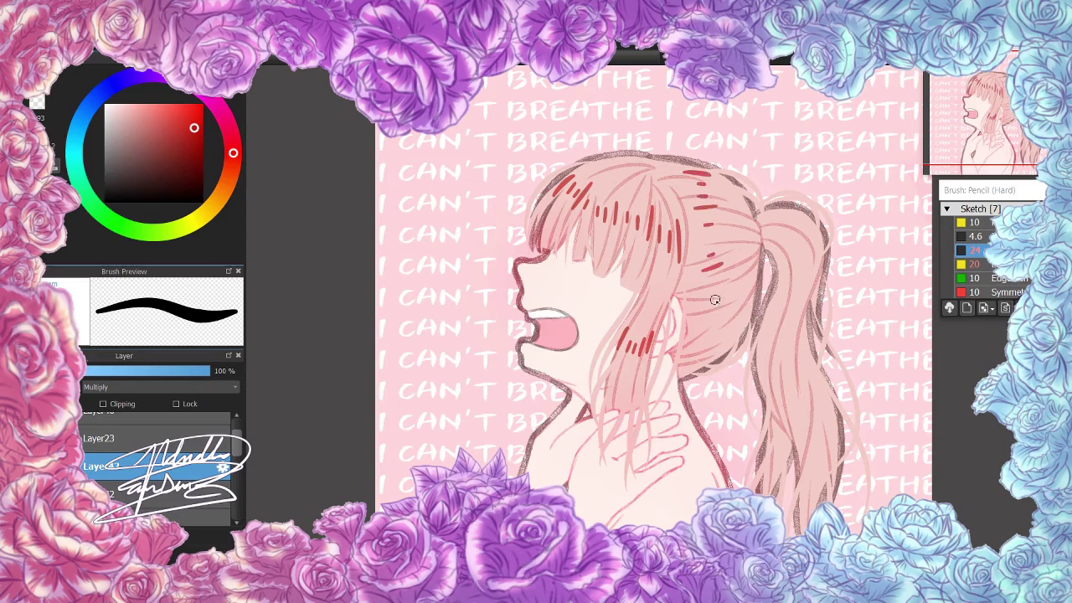
{"action": "left_click_drag", "start_coordinate": [783, 377], "coordinate": [787, 411]}
{"action": "scroll", "coordinate": [701, 279], "scroll_direction": "down", "scroll_amount": 2}
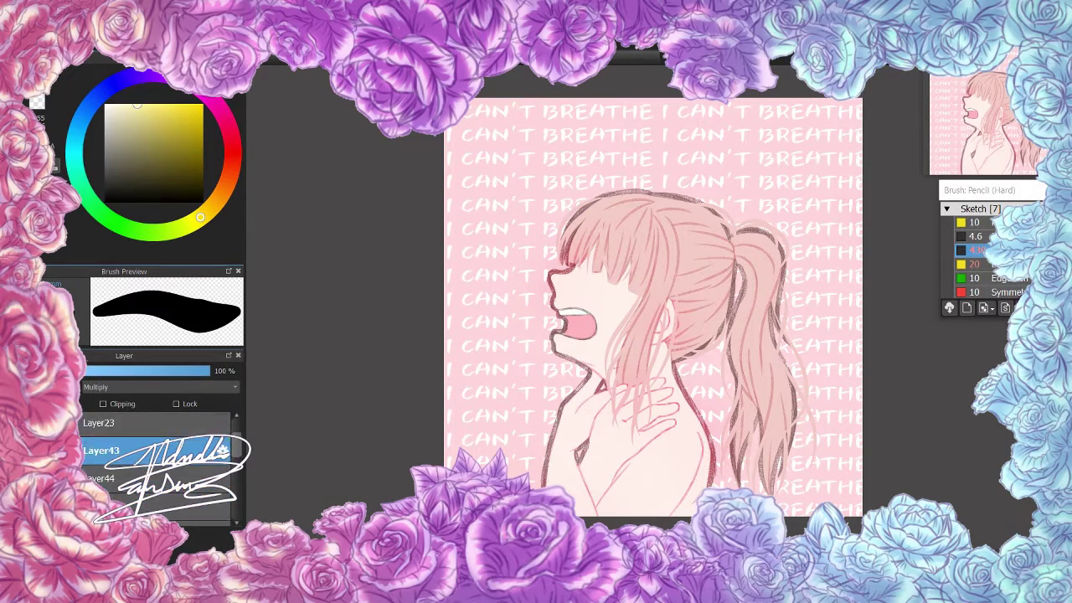
- Paint pale yellow hearts and dots on the bangs, crown and side lock on an Overlay layer with Pencil (Hard)
{"action": "scroll", "coordinate": [645, 208], "scroll_direction": "up", "scroll_amount": 3}
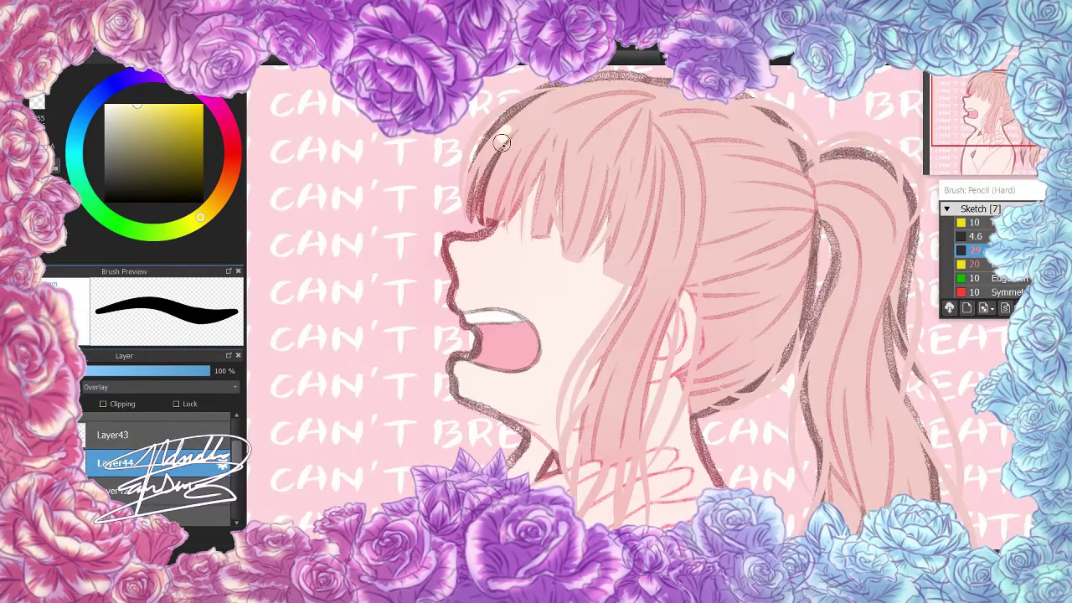
{"action": "left_click", "coordinate": [682, 198]}
{"action": "left_click", "coordinate": [532, 126]}
{"action": "left_click_drag", "start_coordinate": [554, 183], "coordinate": [566, 193]}
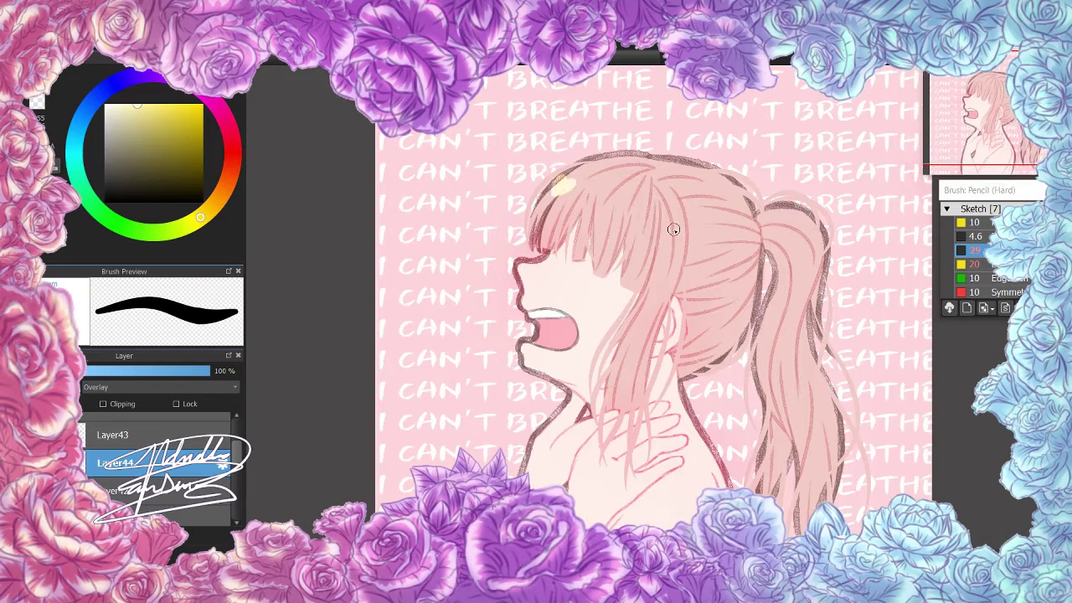
{"action": "key", "text": "["}
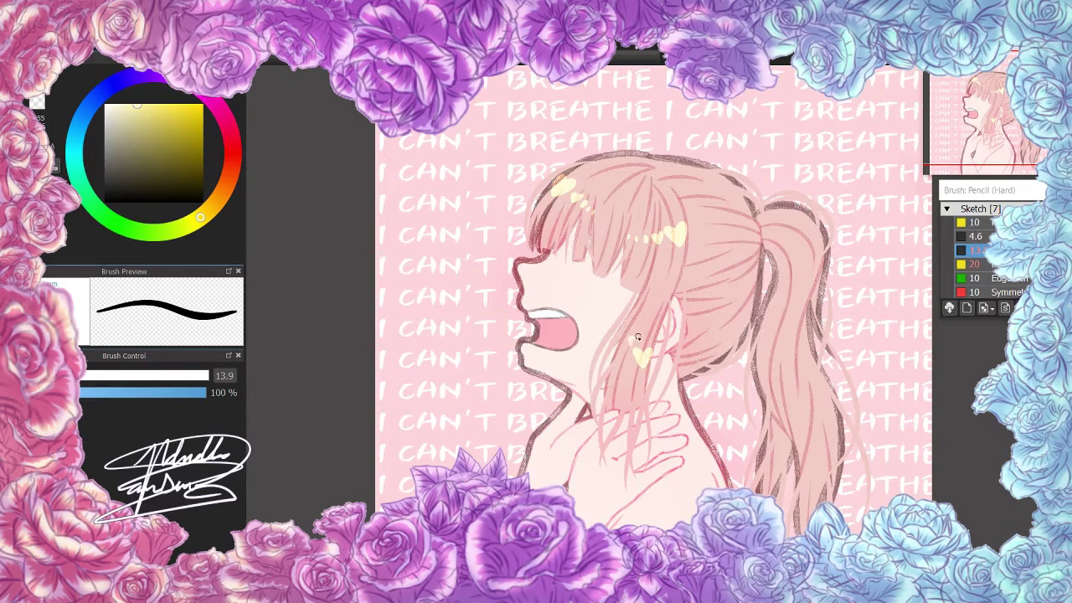
- Add pale yellow sparkles, hearts and dots around the crown, nape hair, side lock and ponytail with a brush size of 13.9
{"action": "key", "text": "End"}
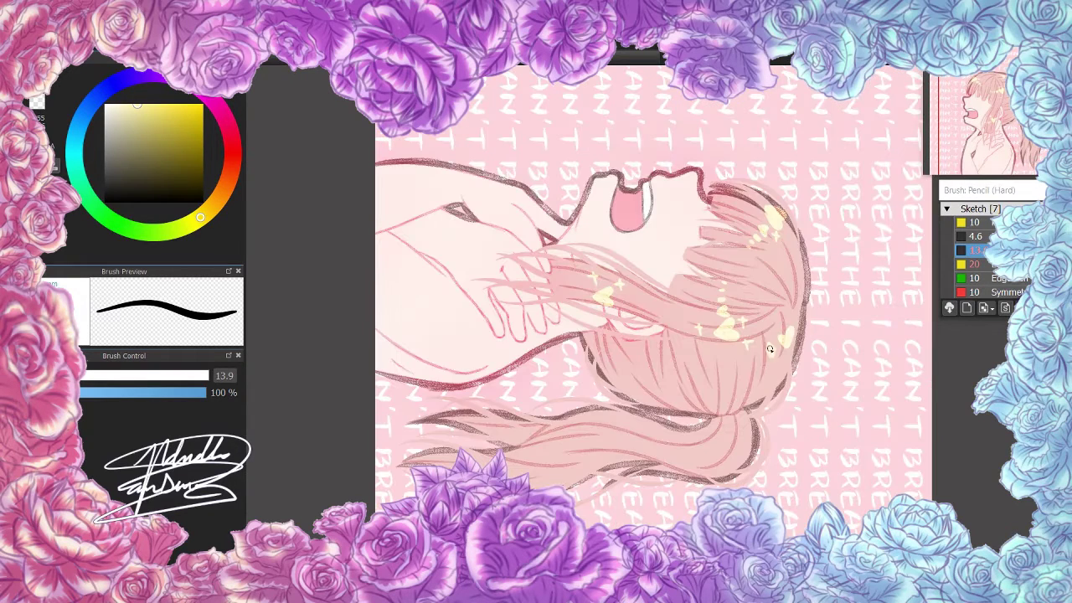
{"action": "key", "text": "Home"}
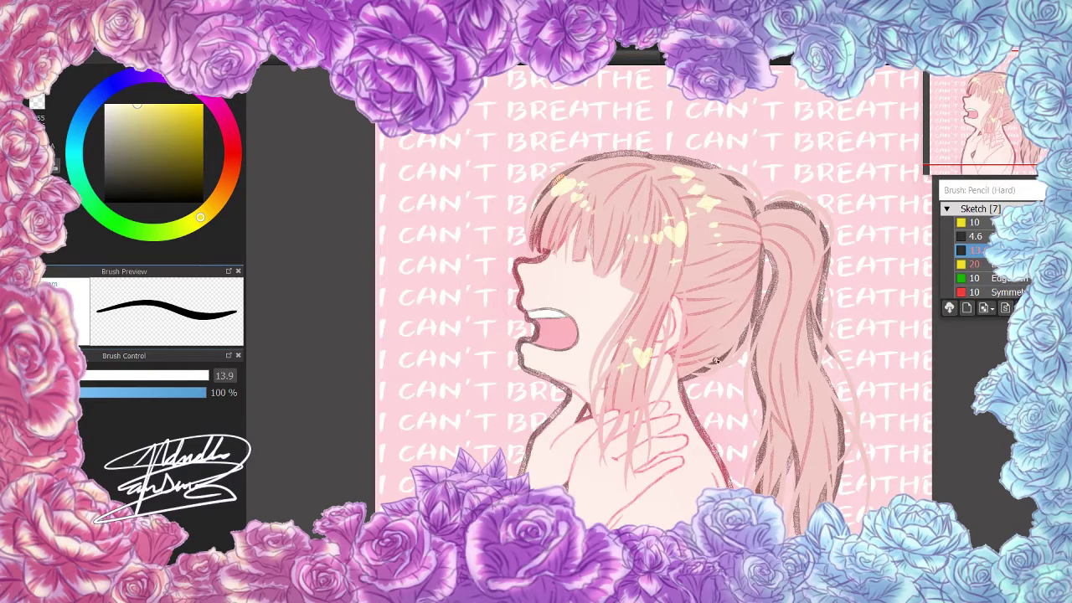
{"action": "key", "text": "End"}
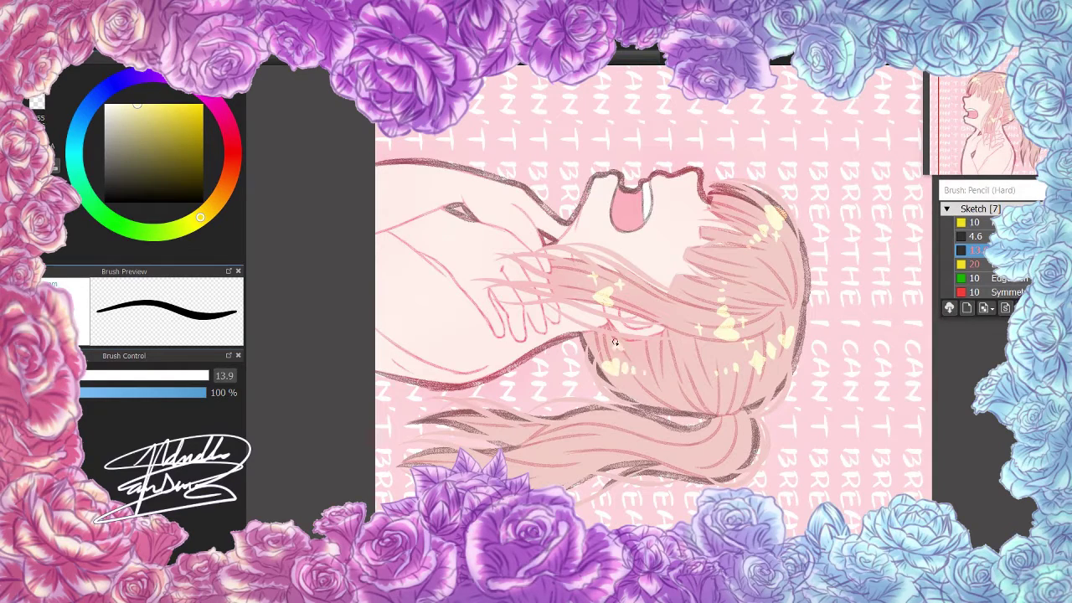
{"action": "key", "text": "Home"}
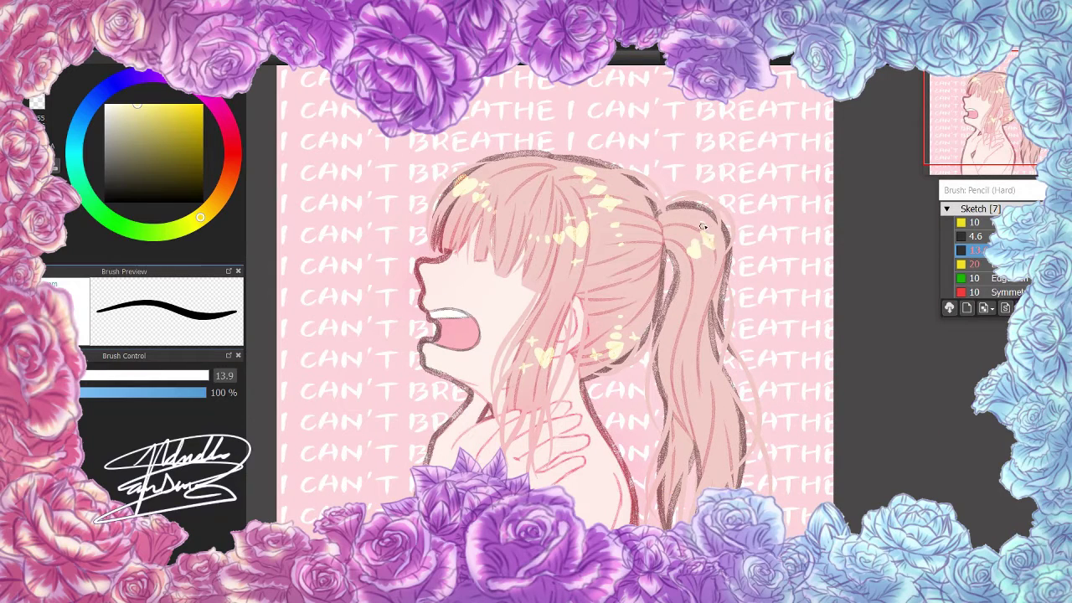
{"action": "scroll", "coordinate": [700, 421], "scroll_direction": "down", "scroll_amount": 1}
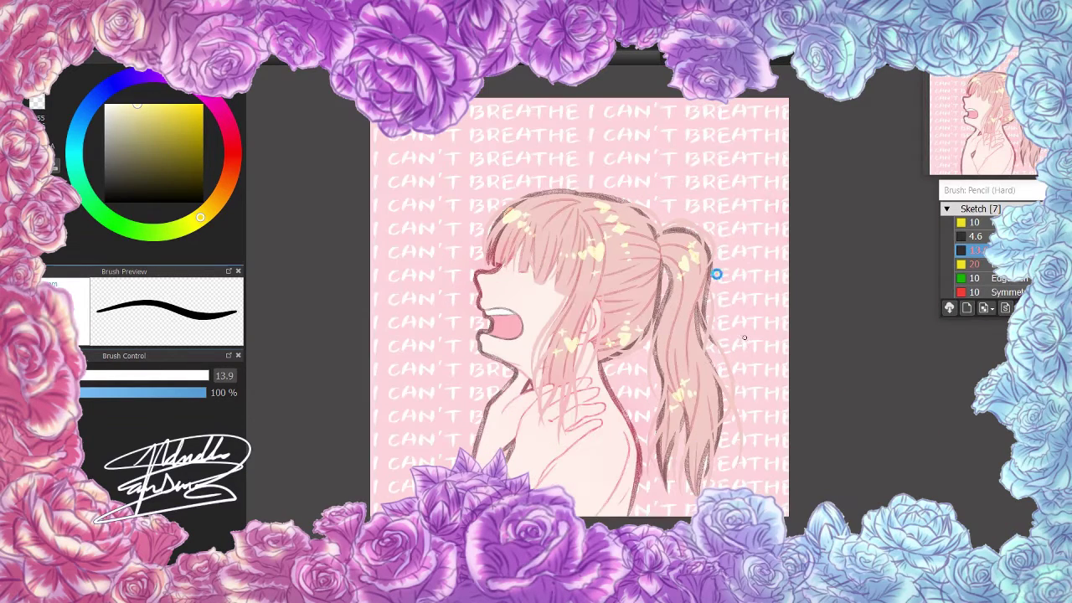
- Recolour some heart and sparkle highlights pale cyan with a brush size of 125 and compare them with the earlier dab highlights
{"action": "left_click_drag", "start_coordinate": [201, 219], "coordinate": [74, 151]}
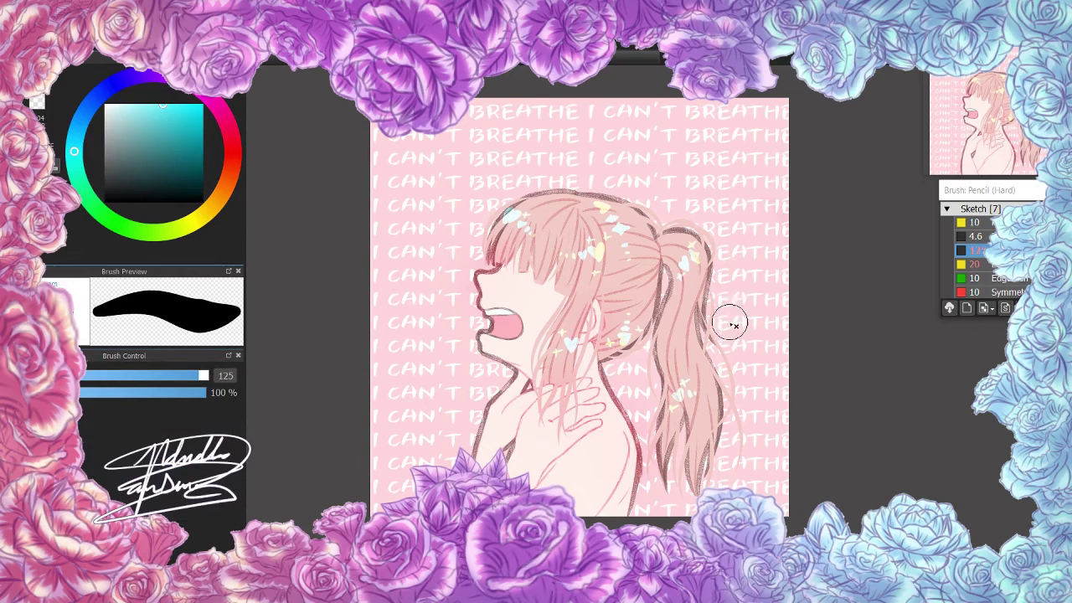
{"action": "scroll", "coordinate": [159, 460], "scroll_direction": "up", "scroll_amount": 1}
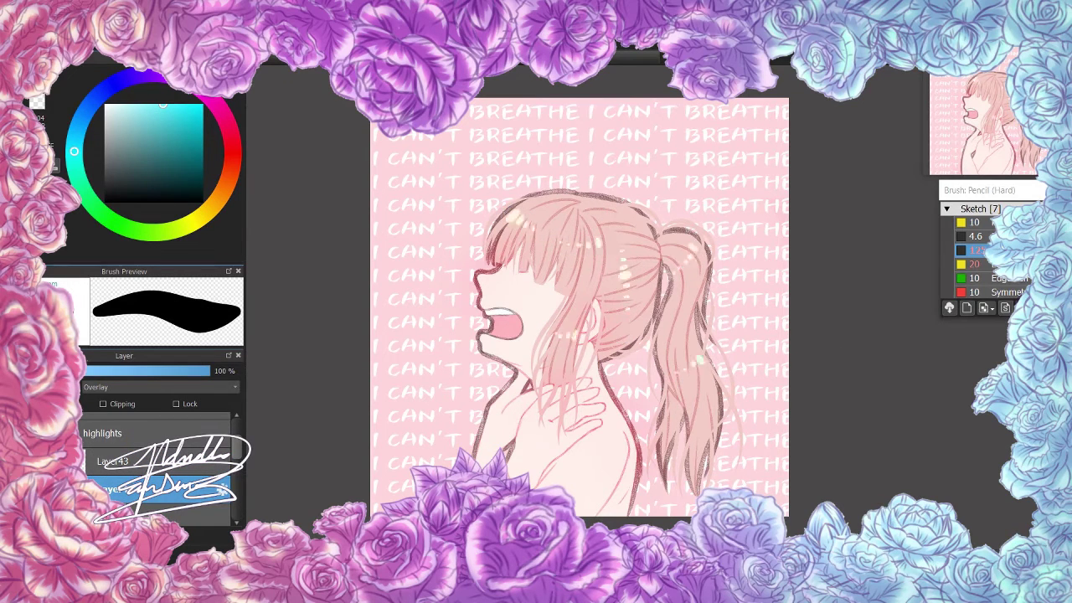
{"action": "scroll", "coordinate": [159, 460], "scroll_direction": "down", "scroll_amount": 1}
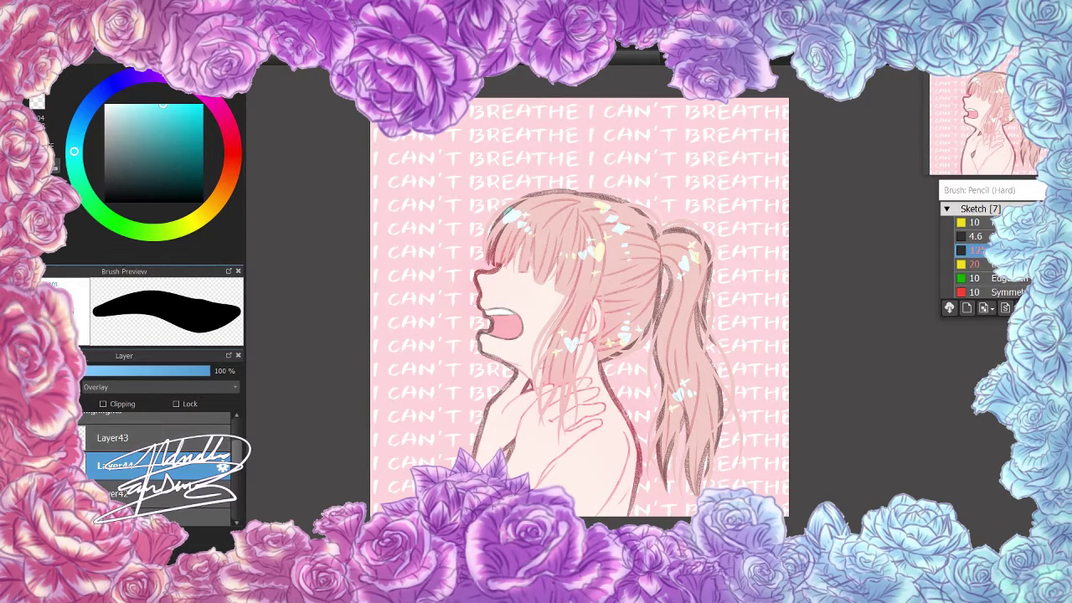
{"action": "scroll", "coordinate": [159, 460], "scroll_direction": "down", "scroll_amount": 1}
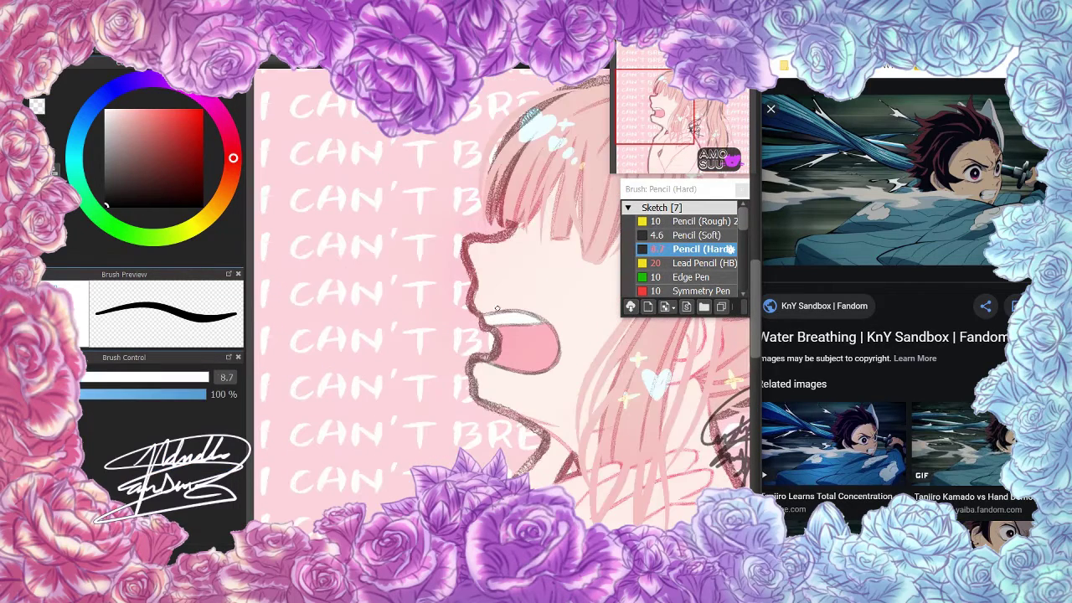
- Outline two jagged shards in black in front of the face with Pencil (Hard) at size 8.7
{"action": "left_click_drag", "start_coordinate": [354, 306], "coordinate": [390, 312]}
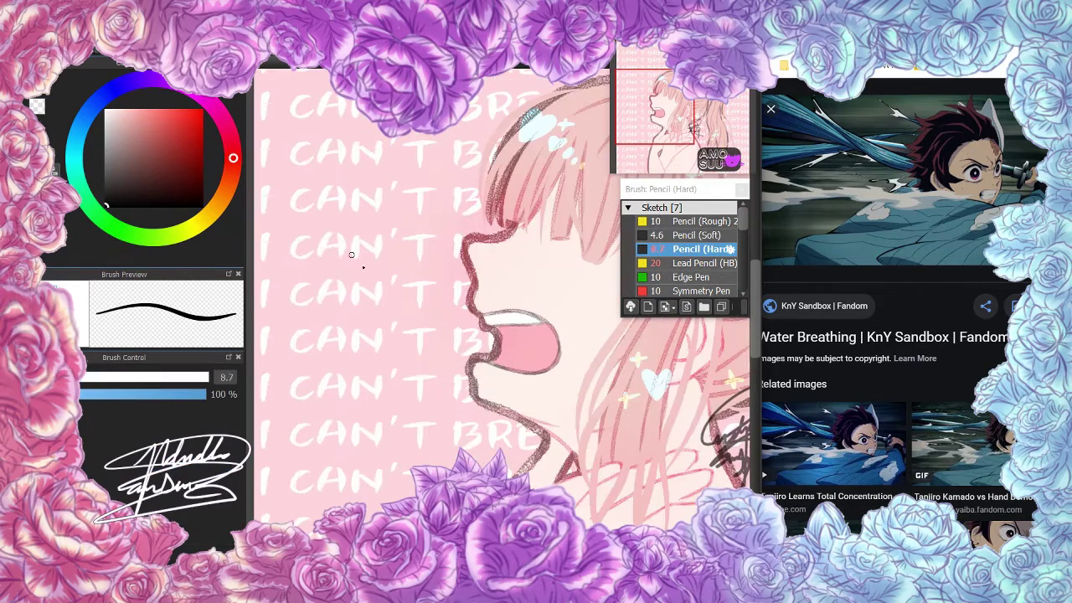
{"action": "key", "text": "ctrl+z"}
{"action": "left_click_drag", "start_coordinate": [421, 260], "coordinate": [444, 233]}
{"action": "key", "text": "ctrl+z"}
{"action": "left_click_drag", "start_coordinate": [418, 288], "coordinate": [347, 287]}
{"action": "key", "text": "ctrl+z"}
{"action": "left_click_drag", "start_coordinate": [416, 339], "coordinate": [356, 345]}
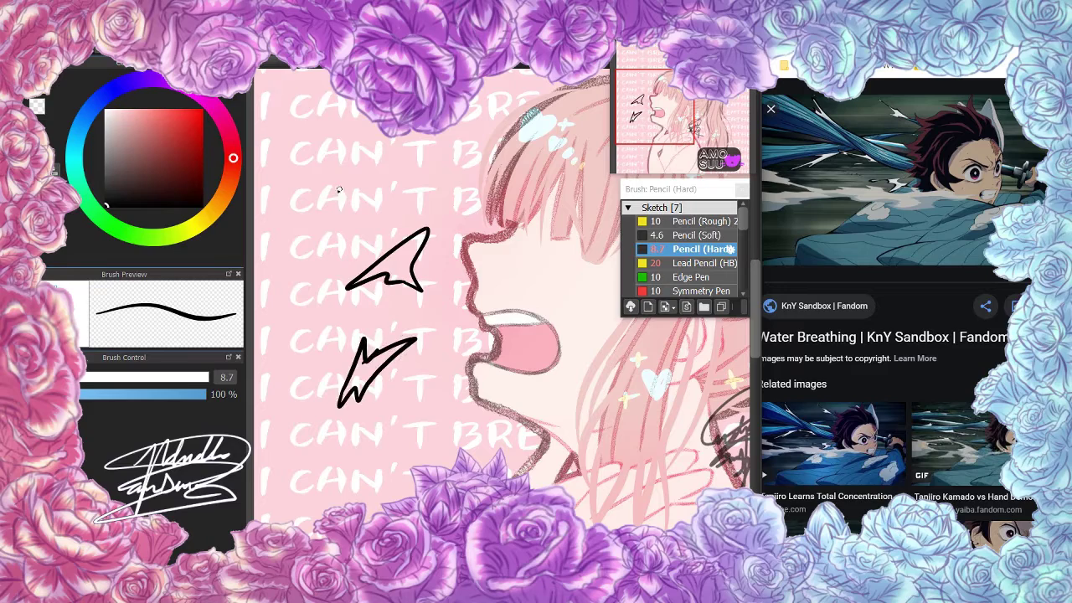
- Try a third, elongated shard outline above the two shards in front of the face
{"action": "left_click_drag", "start_coordinate": [339, 161], "coordinate": [427, 138]}
{"action": "key", "text": "ctrl+z"}
{"action": "left_click_drag", "start_coordinate": [352, 224], "coordinate": [427, 159]}
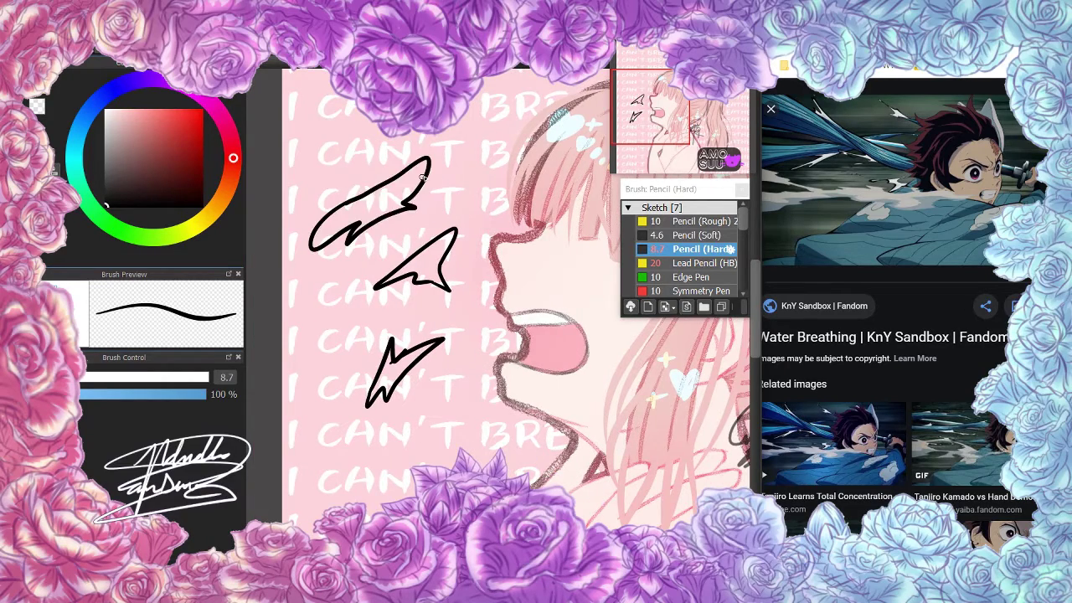
{"action": "key", "text": "ctrl+minus"}
{"action": "left_click_drag", "start_coordinate": [291, 228], "coordinate": [390, 238]}
- Reposition the shards in front of the mouth with Transform and remove the extra third outline
{"action": "left_click_drag", "start_coordinate": [331, 303], "coordinate": [318, 280]}
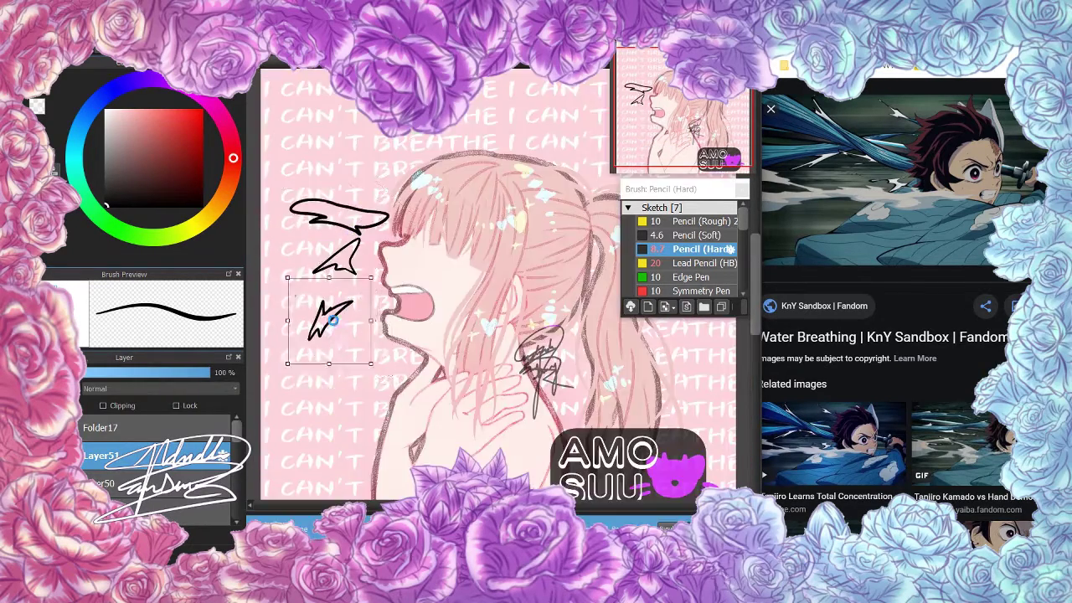
{"action": "key", "text": "ctrl+t"}
{"action": "mouse_move", "coordinate": [360, 394]}
{"action": "left_mouse_down"}
{"action": "mouse_move", "coordinate": [316, 279]}
{"action": "mouse_move", "coordinate": [368, 251]}
{"action": "mouse_move", "coordinate": [351, 222]}
{"action": "mouse_move", "coordinate": [360, 276]}
{"action": "left_mouse_up"}
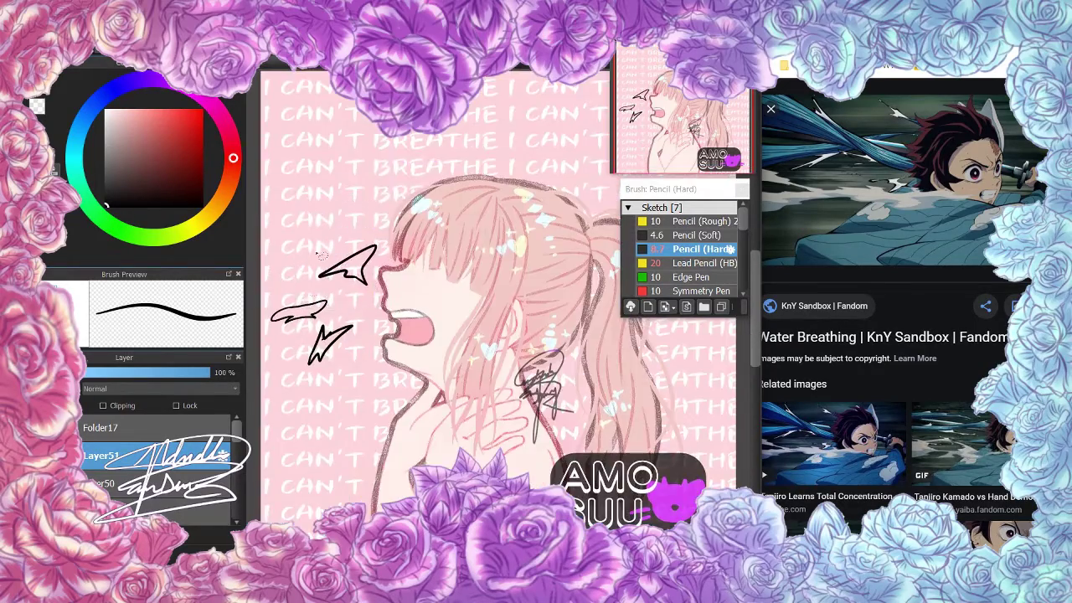
{"action": "key", "text": "ctrl+z"}
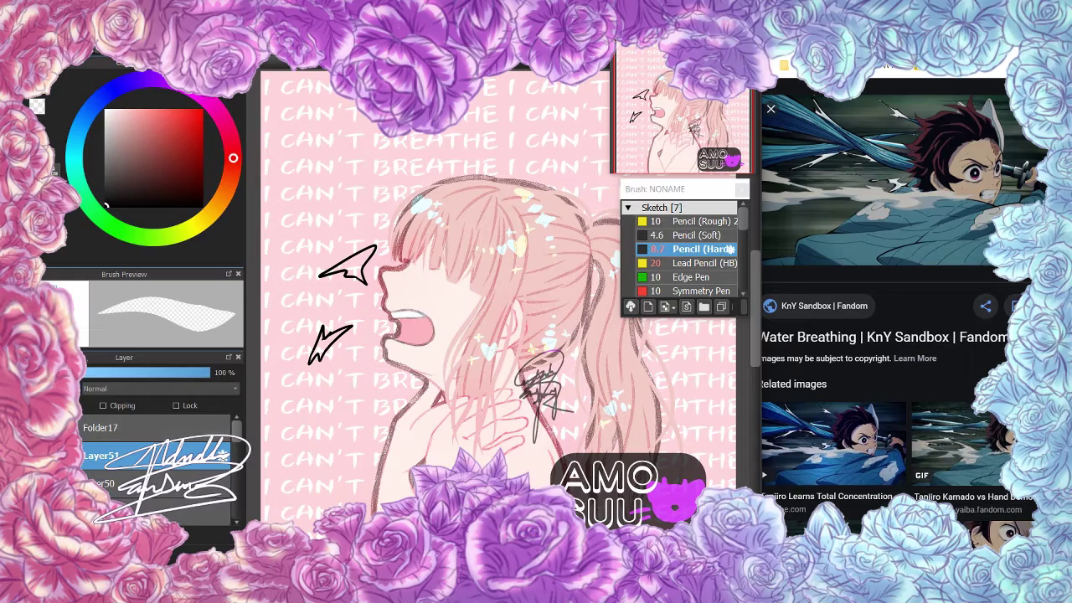
- Fill both shard outlines with solid black using Pencil (Hard)
{"action": "scroll", "coordinate": [361, 254], "scroll_direction": "up", "scroll_amount": 3}
{"action": "left_click_drag", "start_coordinate": [452, 171], "coordinate": [429, 212]}
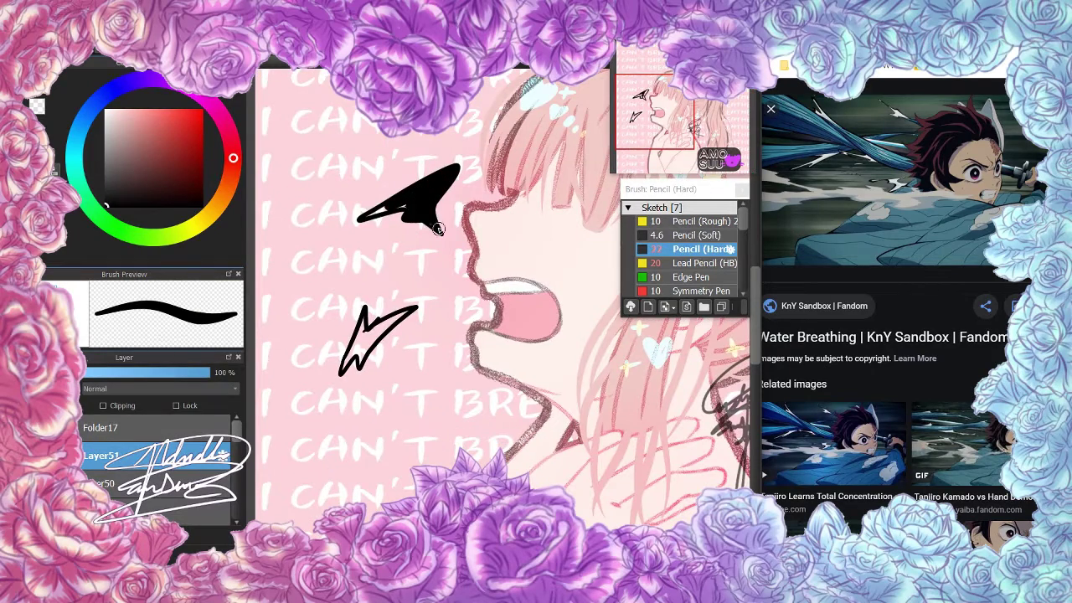
{"action": "left_click_drag", "start_coordinate": [361, 320], "coordinate": [381, 331]}
{"action": "scroll", "coordinate": [410, 308], "scroll_direction": "down", "scroll_amount": 3}
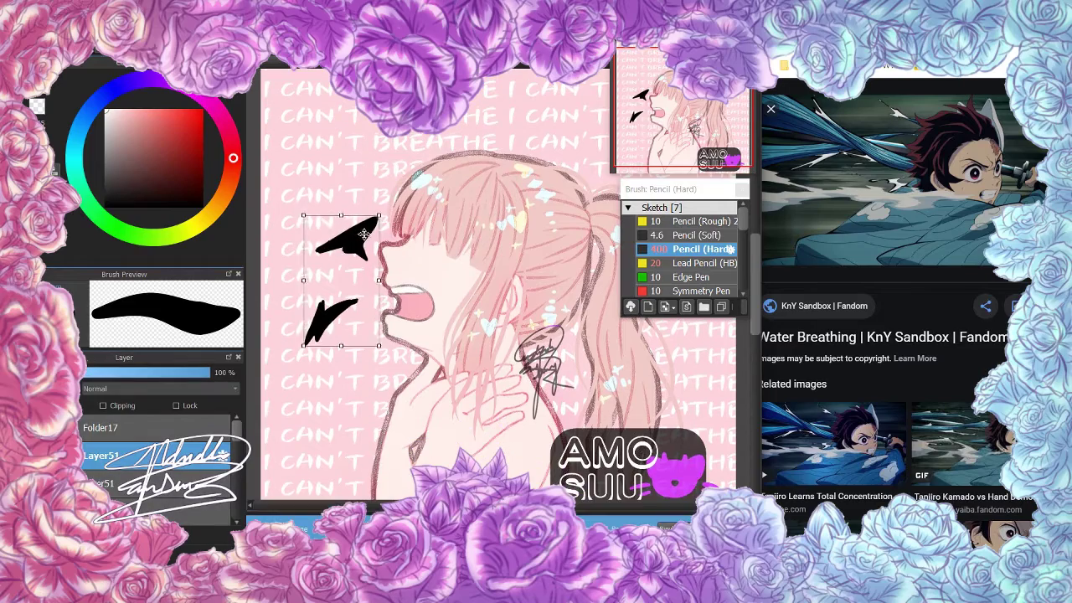
- Trace the edges of both black shards in saturated red with Lead Pencil (HB) at size 9.1
{"action": "left_click_drag", "start_coordinate": [209, 372], "coordinate": [165, 372]}
{"action": "scroll", "coordinate": [285, 151], "scroll_direction": "up", "scroll_amount": 2}
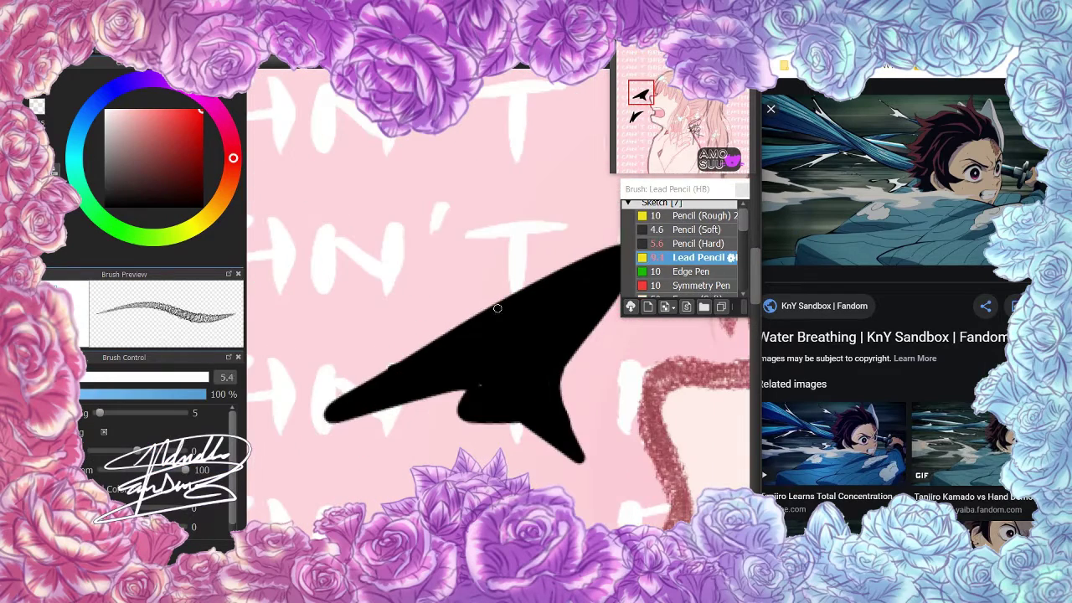
{"action": "mouse_move", "coordinate": [394, 369]}
{"action": "left_mouse_down"}
{"action": "mouse_move", "coordinate": [460, 365]}
{"action": "mouse_move", "coordinate": [548, 406]}
{"action": "mouse_move", "coordinate": [545, 352]}
{"action": "mouse_move", "coordinate": [586, 276]}
{"action": "left_mouse_up"}
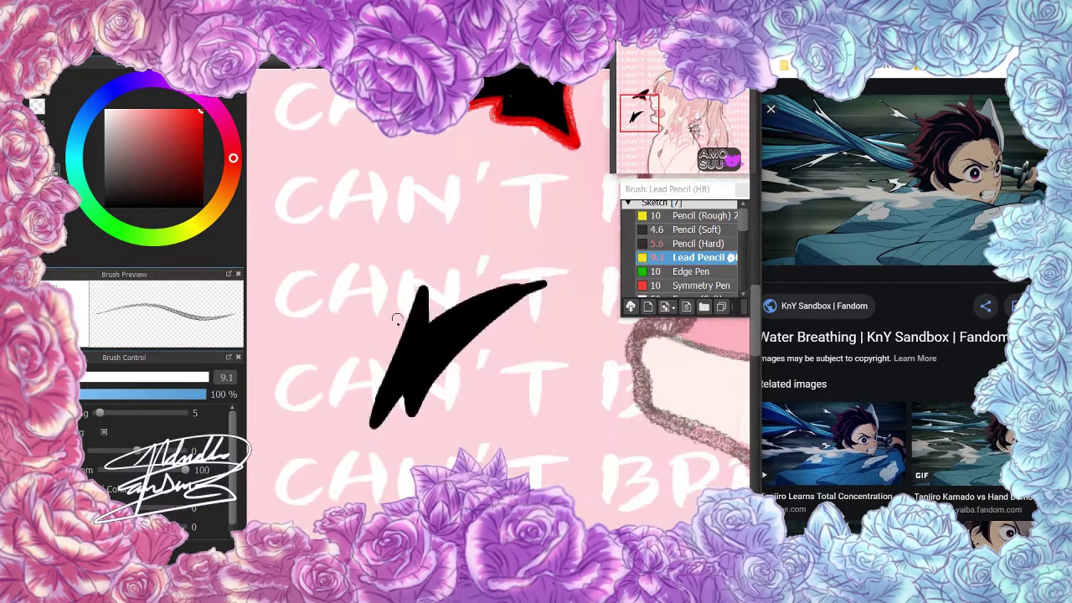
{"action": "mouse_move", "coordinate": [419, 289]}
{"action": "left_mouse_down"}
{"action": "mouse_move", "coordinate": [391, 410]}
{"action": "mouse_move", "coordinate": [506, 311]}
{"action": "mouse_move", "coordinate": [416, 289]}
{"action": "left_mouse_up"}
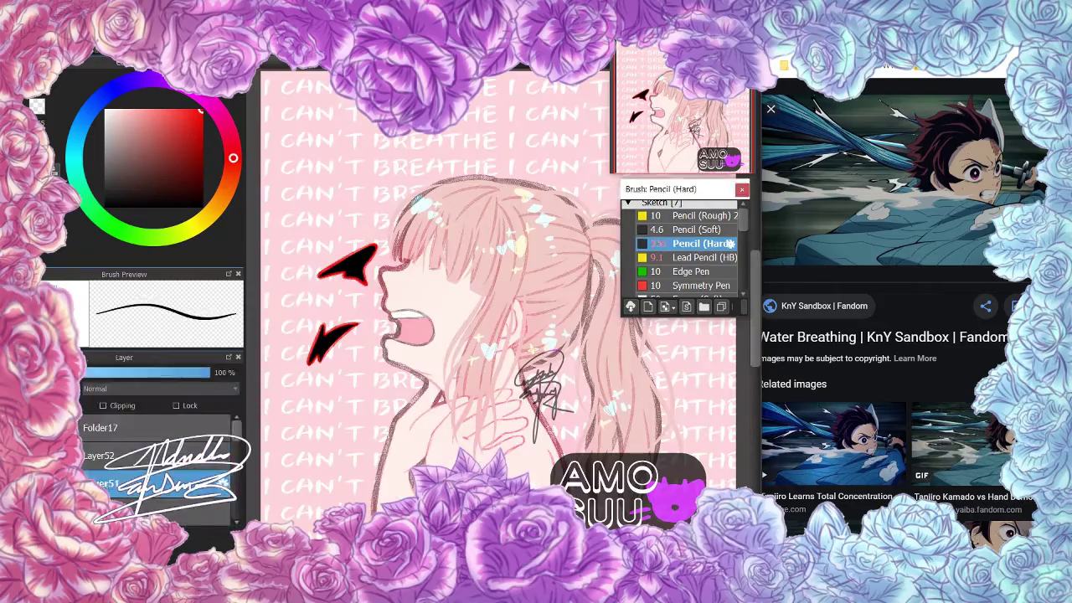
- Replace the black fill inside both shards with lilac and recolour their red outlines purple on Layer52
{"action": "left_click_drag", "start_coordinate": [343, 329], "coordinate": [307, 368]}
{"action": "key", "text": "Delete"}
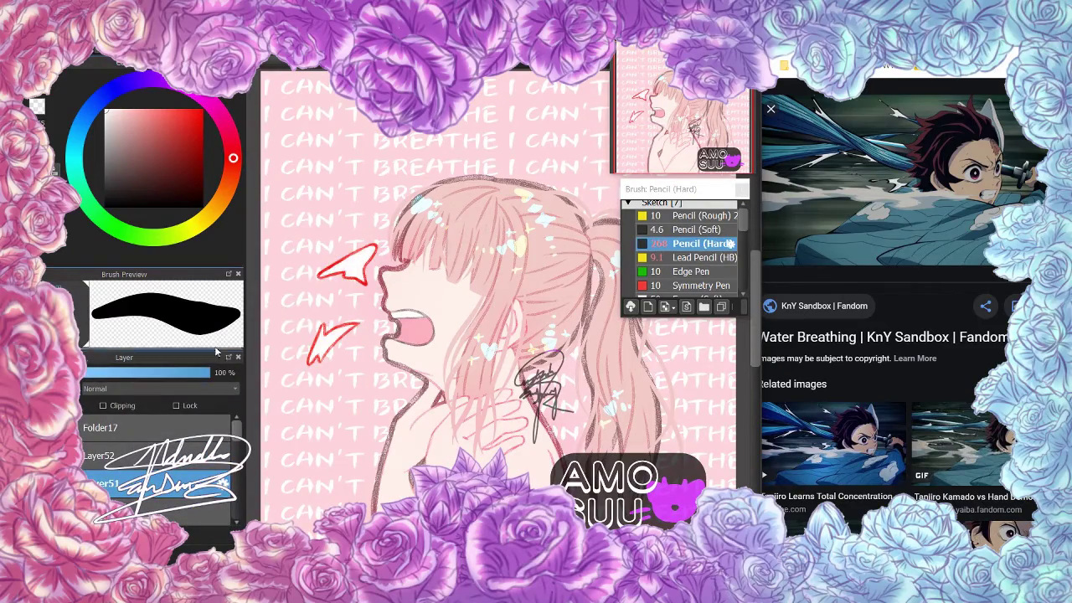
{"action": "left_click", "coordinate": [348, 266]}
{"action": "left_click", "coordinate": [326, 345]}
{"action": "left_click", "coordinate": [99, 455]}
{"action": "left_click", "coordinate": [168, 139]}
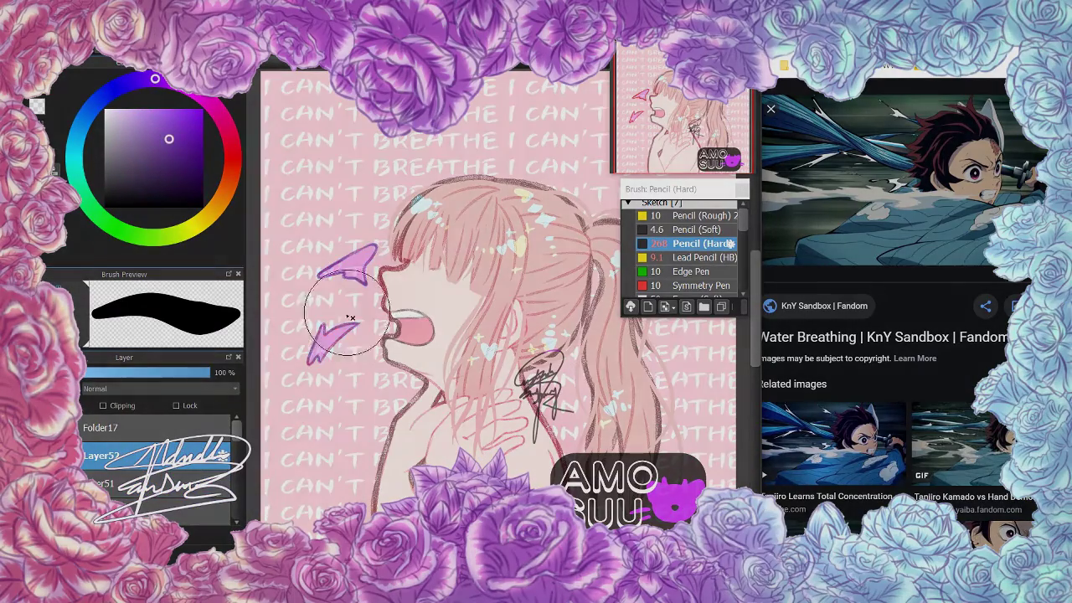